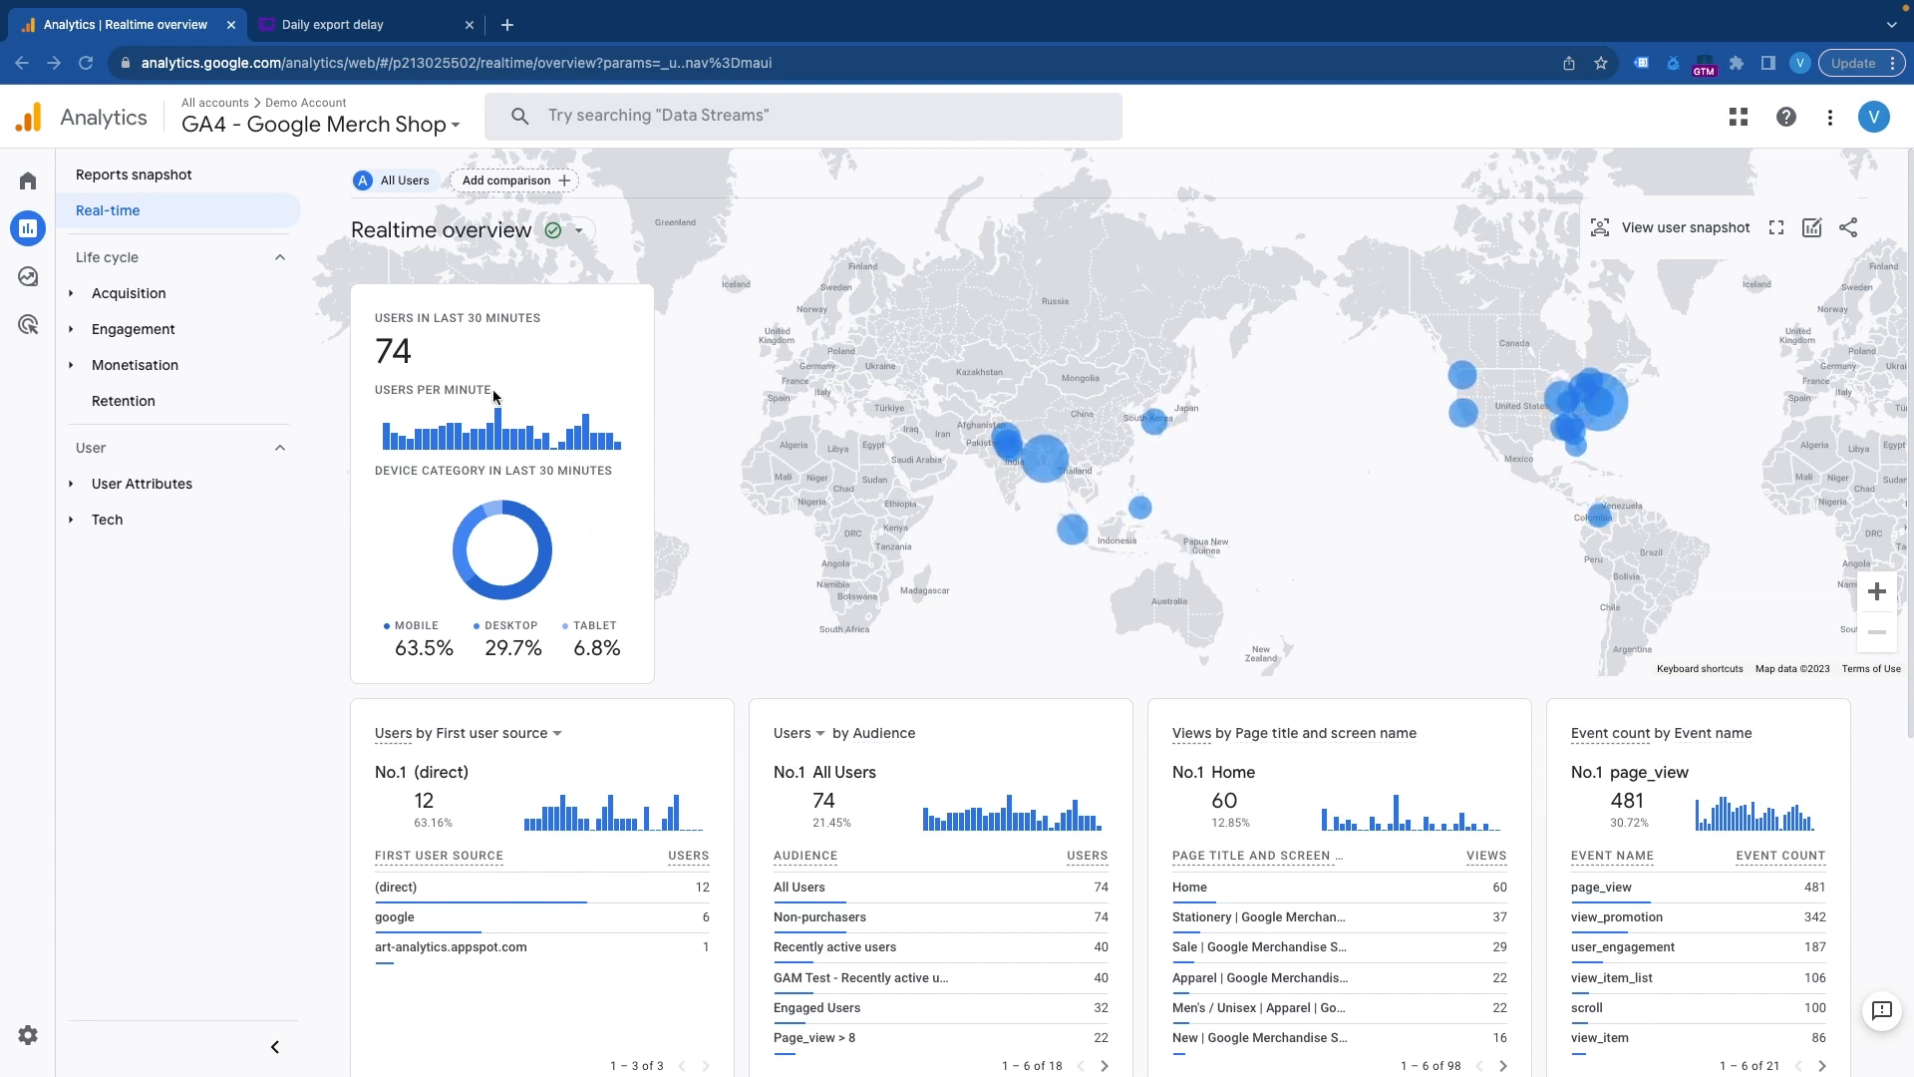
# Step: Examine the user, audience, event and conversion cards in the Realtime overview report
pyautogui.scroll(-5, 519, 468)
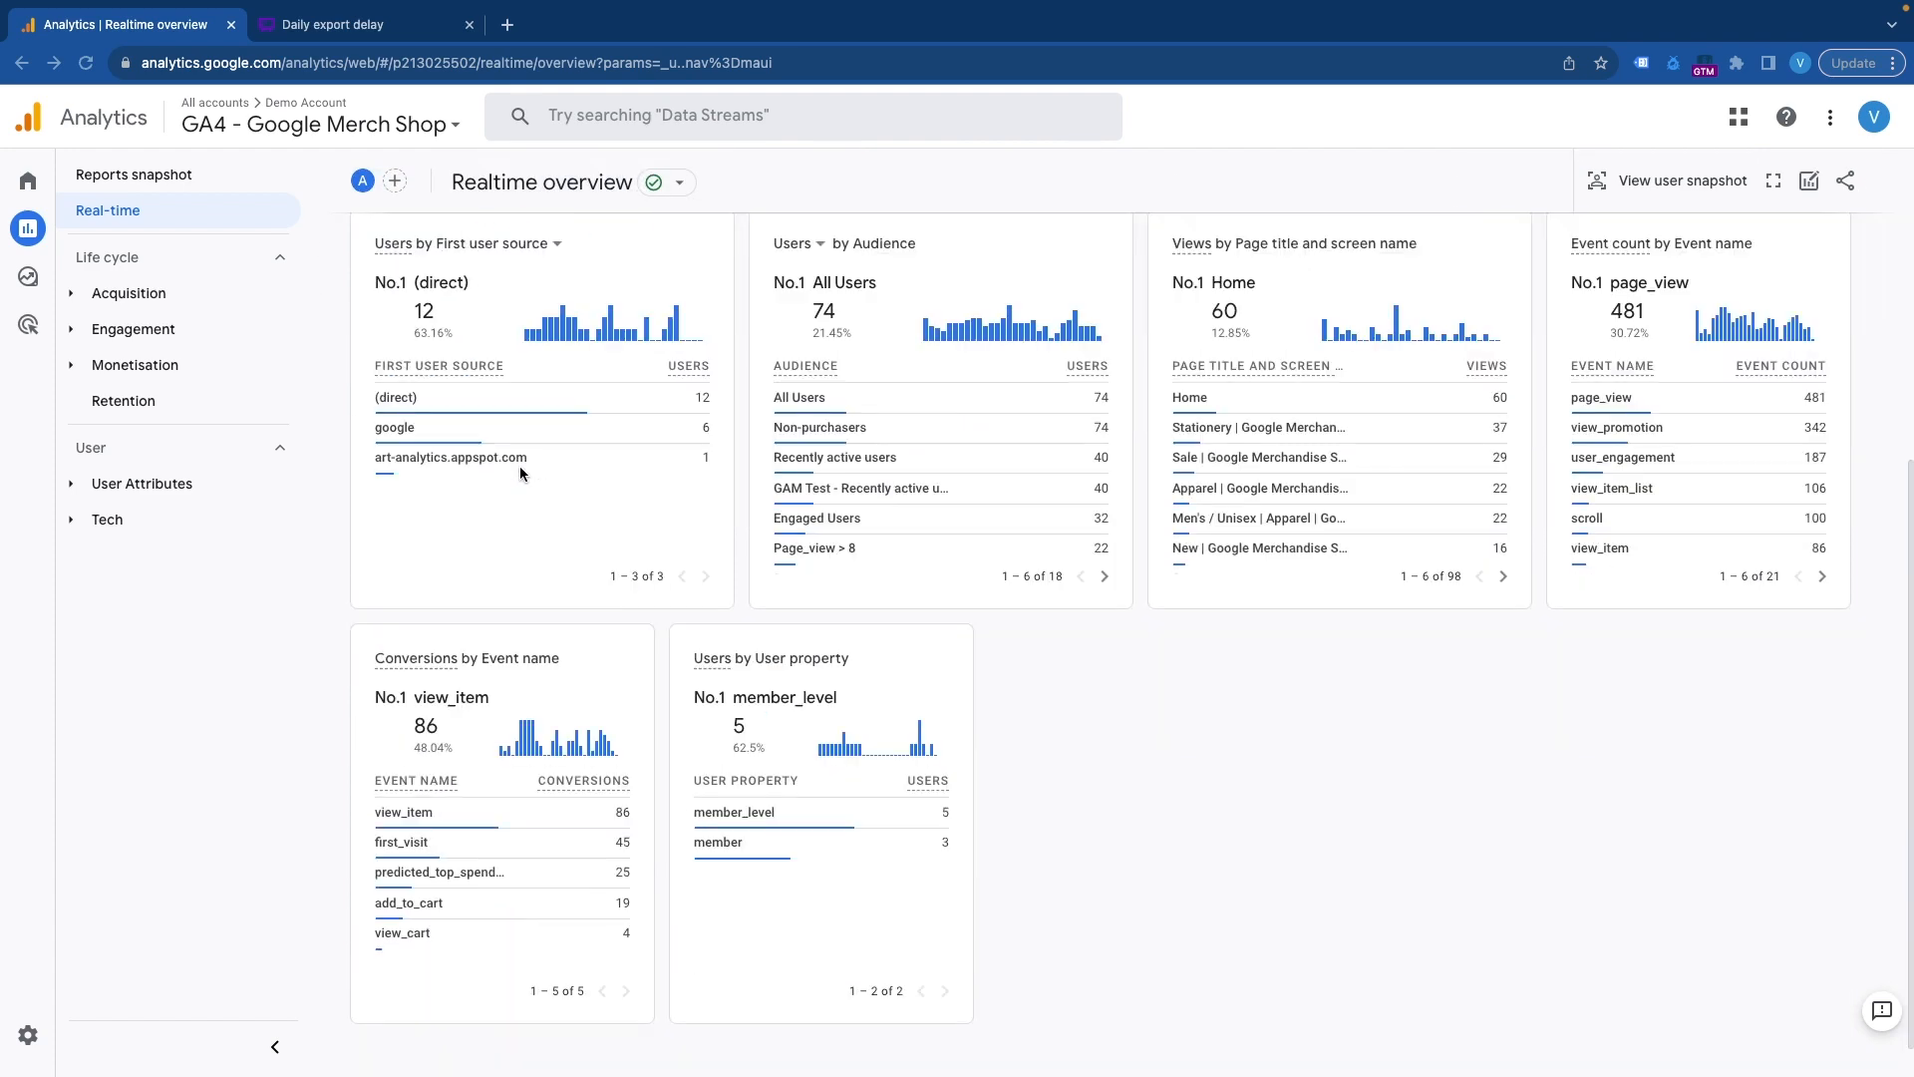
pyautogui.scroll(-1, 512, 538)
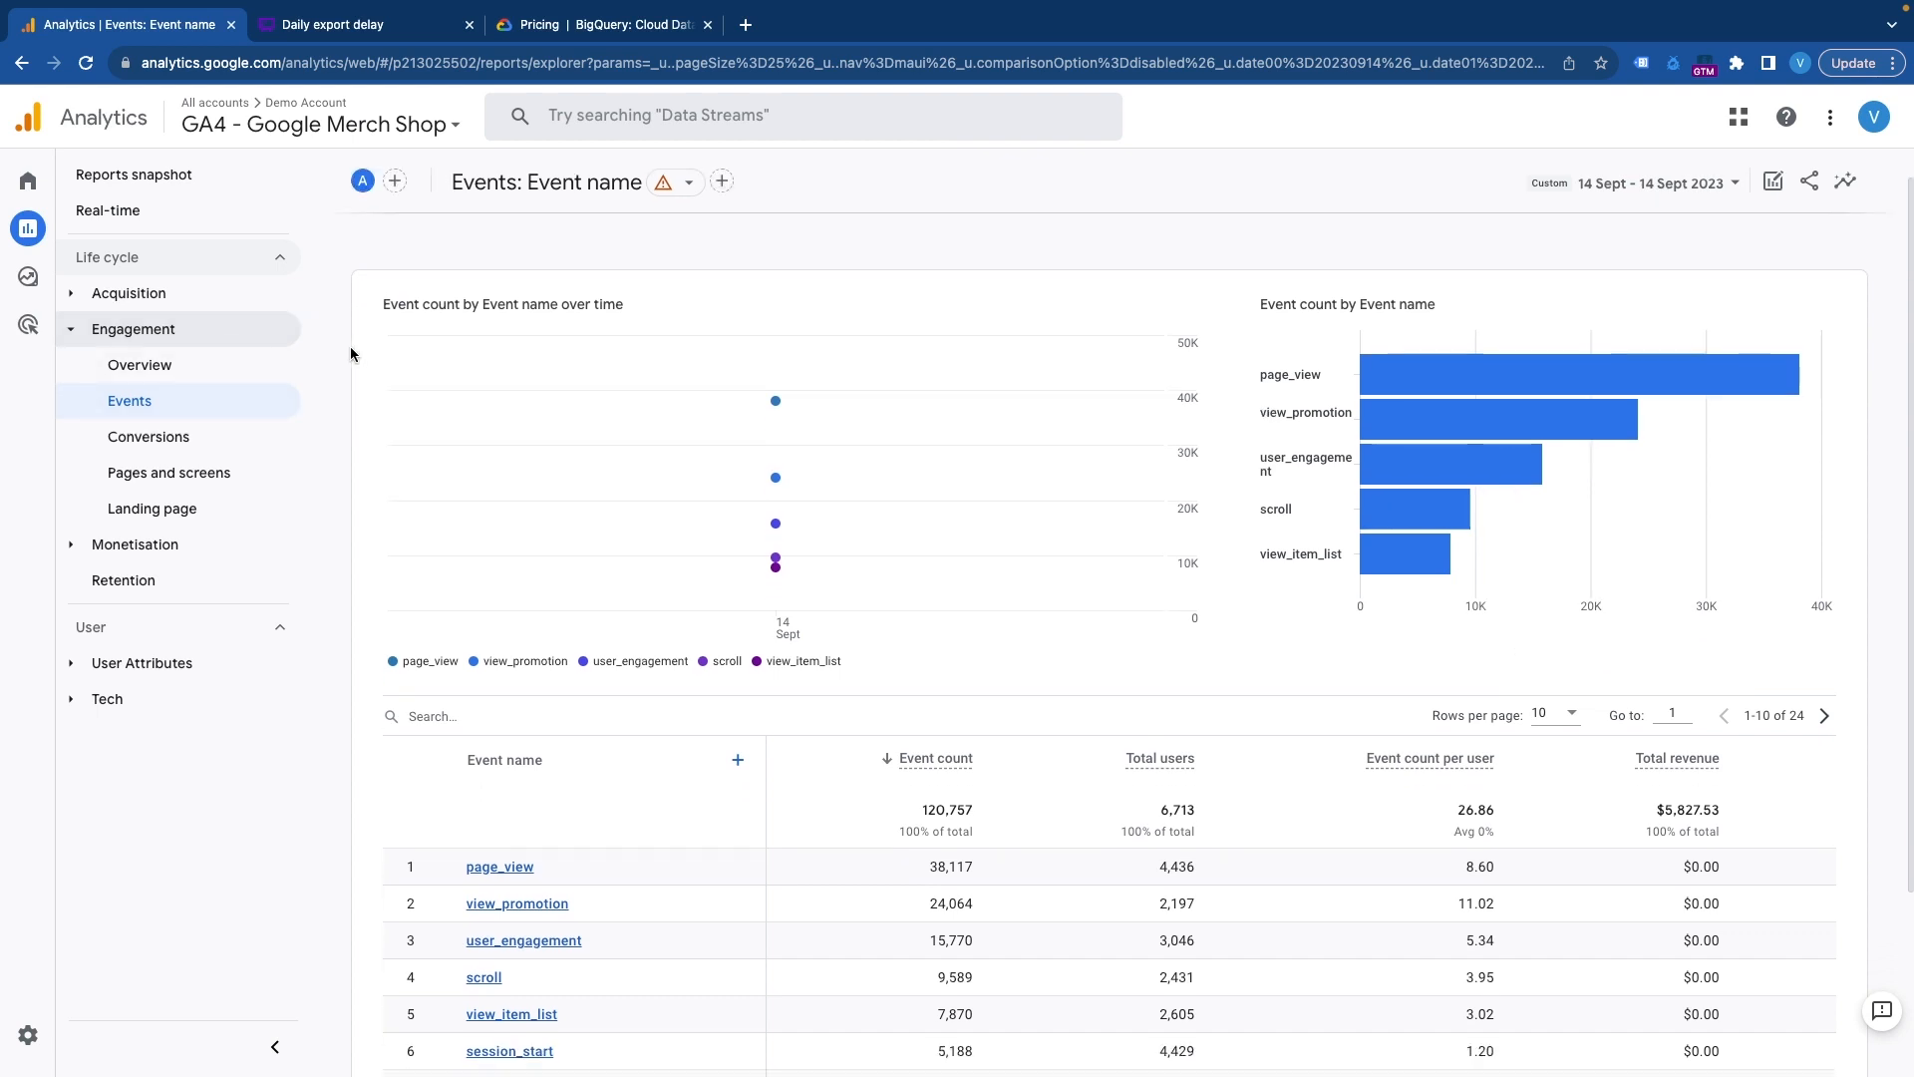
# Step: Set the Events report's date range to the last 30 days and view the event table
pyautogui.scroll(-1, 355, 356)
pyautogui.scroll(1, 1014, 658)
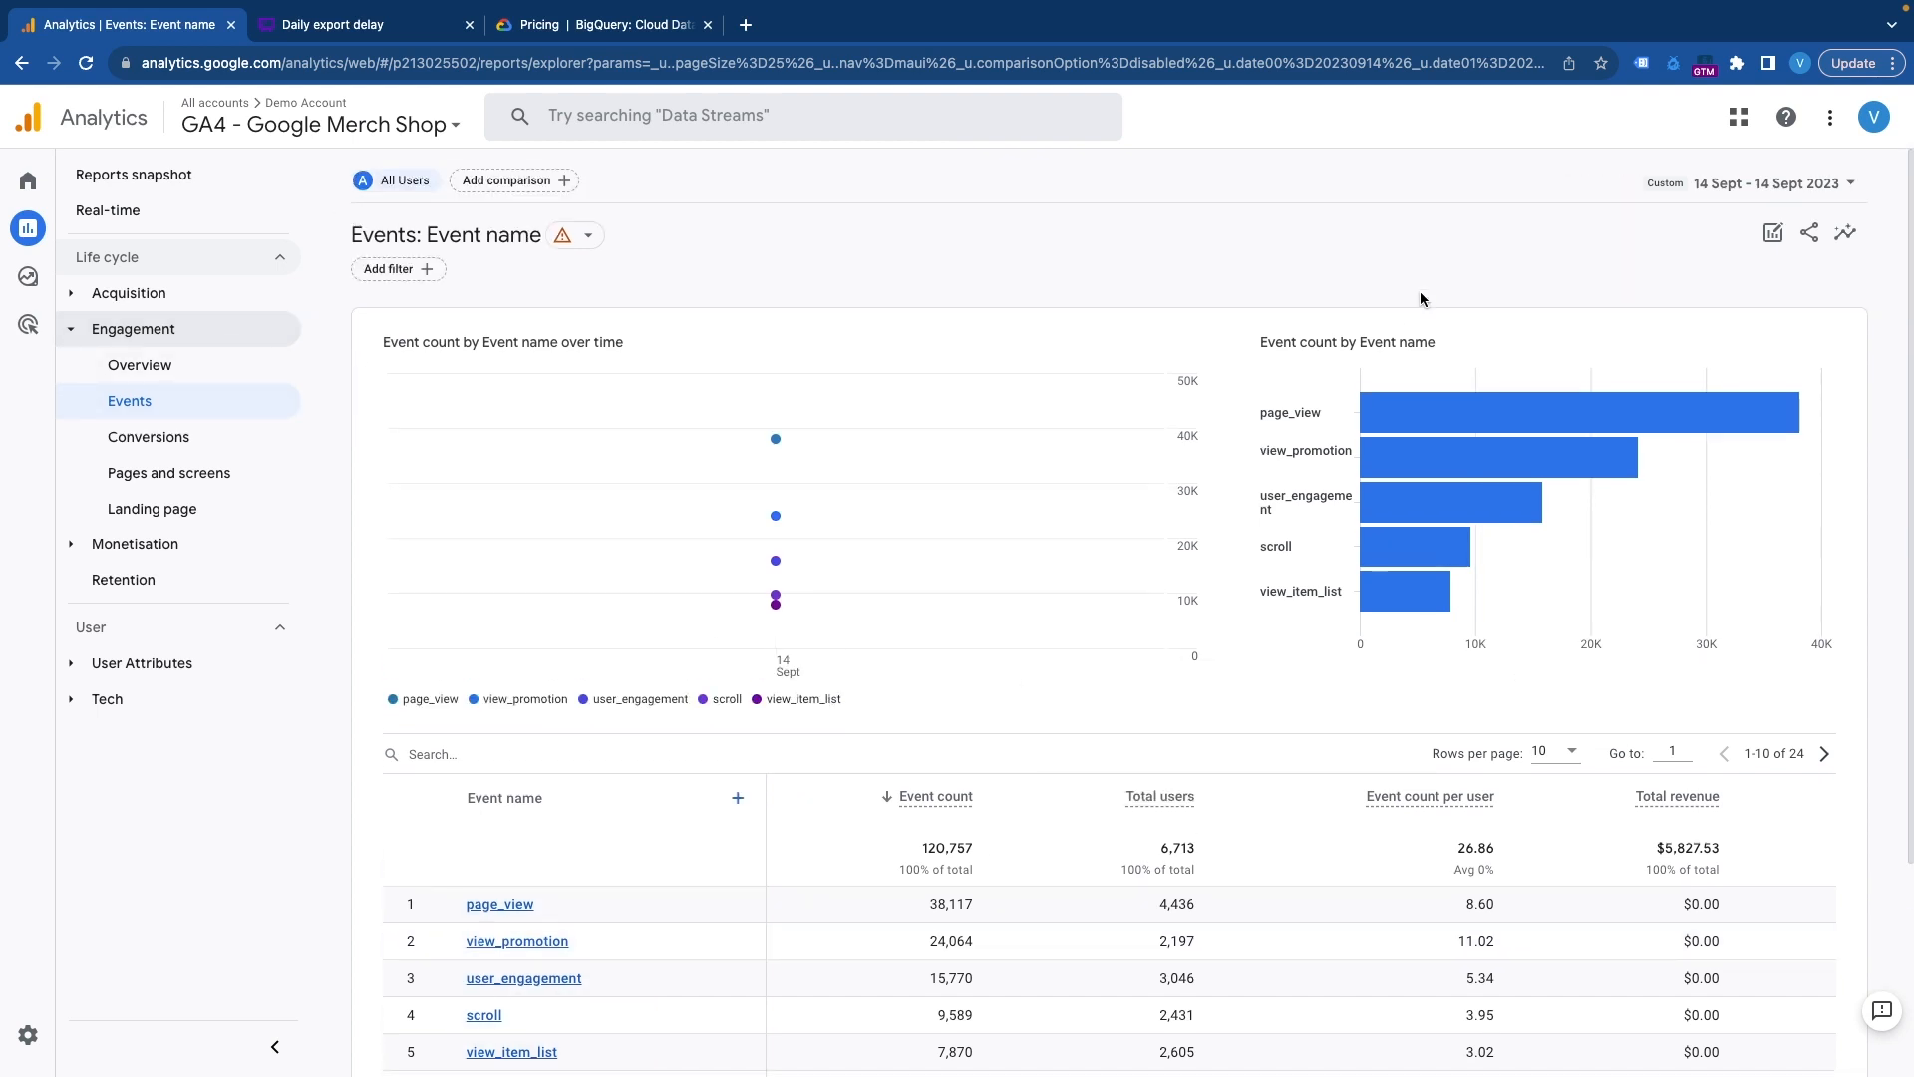
pyautogui.click(1767, 182)
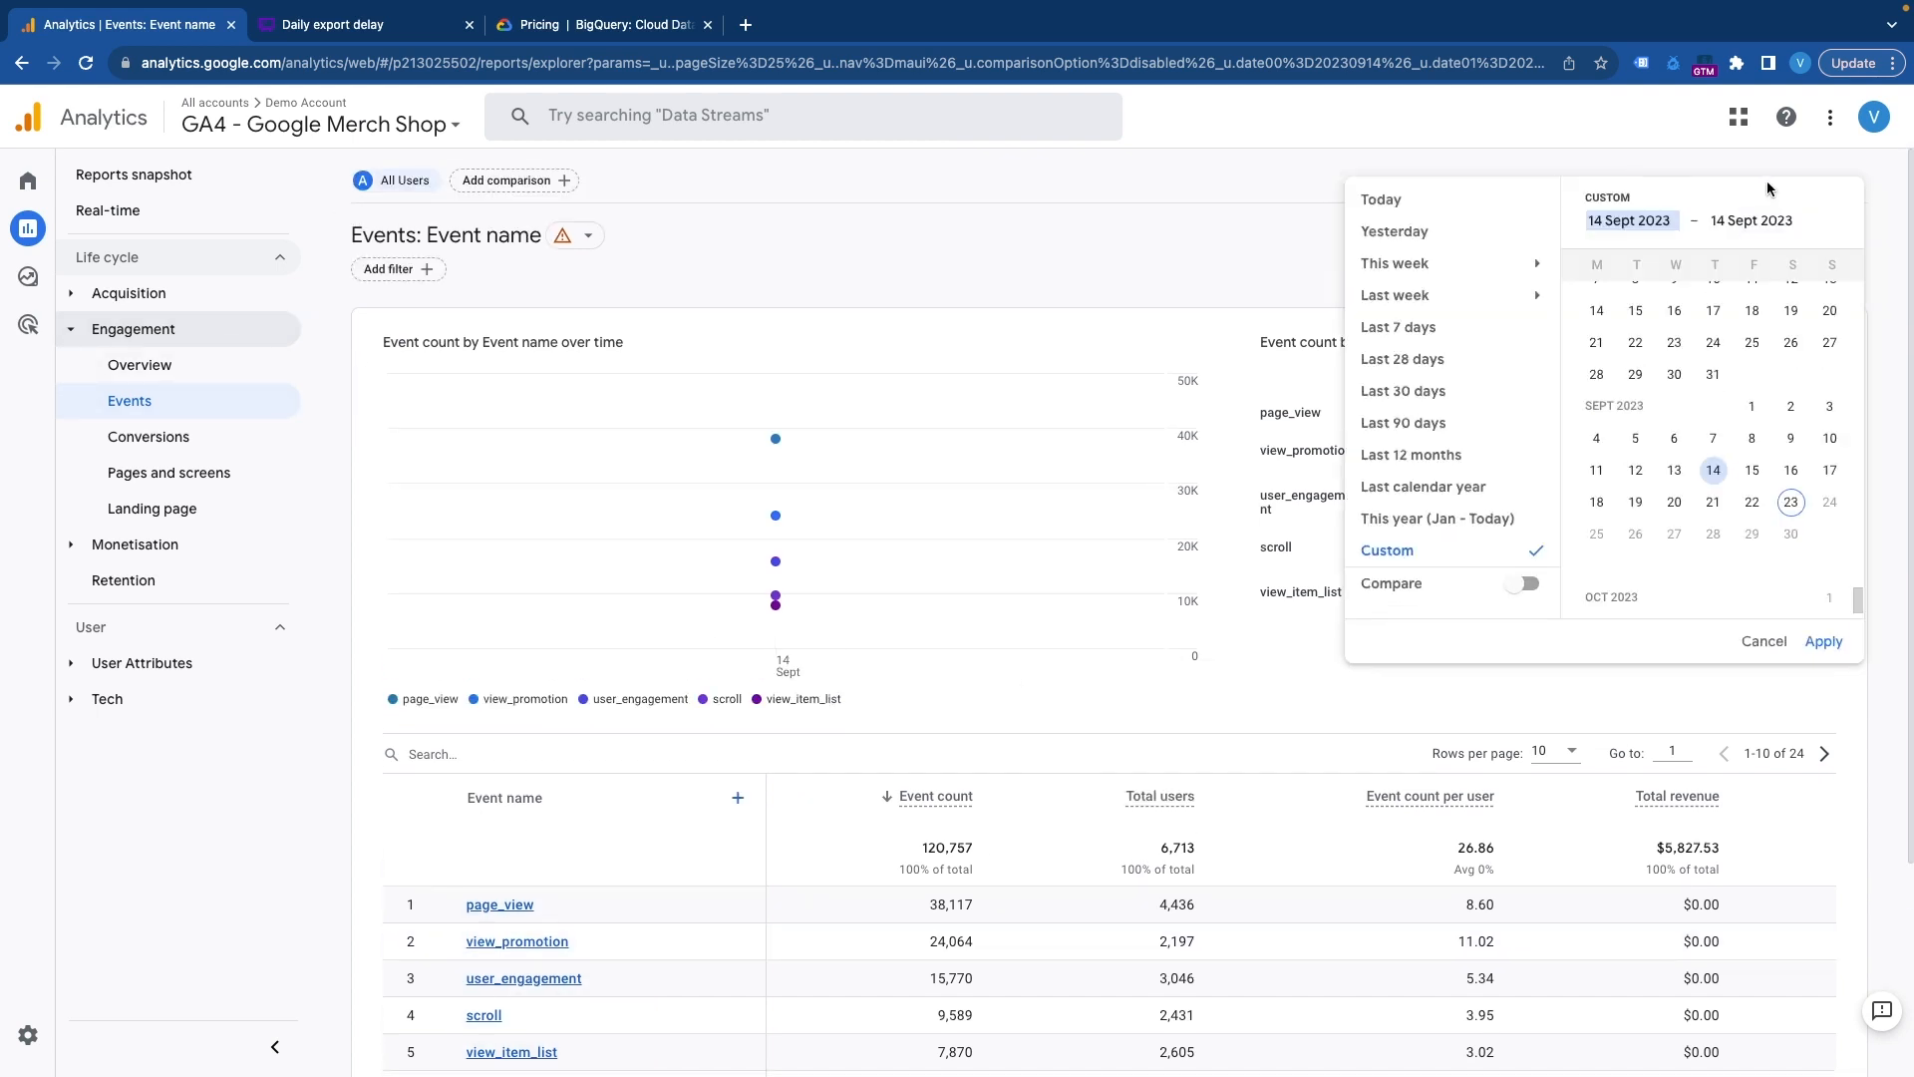
pyautogui.click(1437, 395)
pyautogui.click(1823, 641)
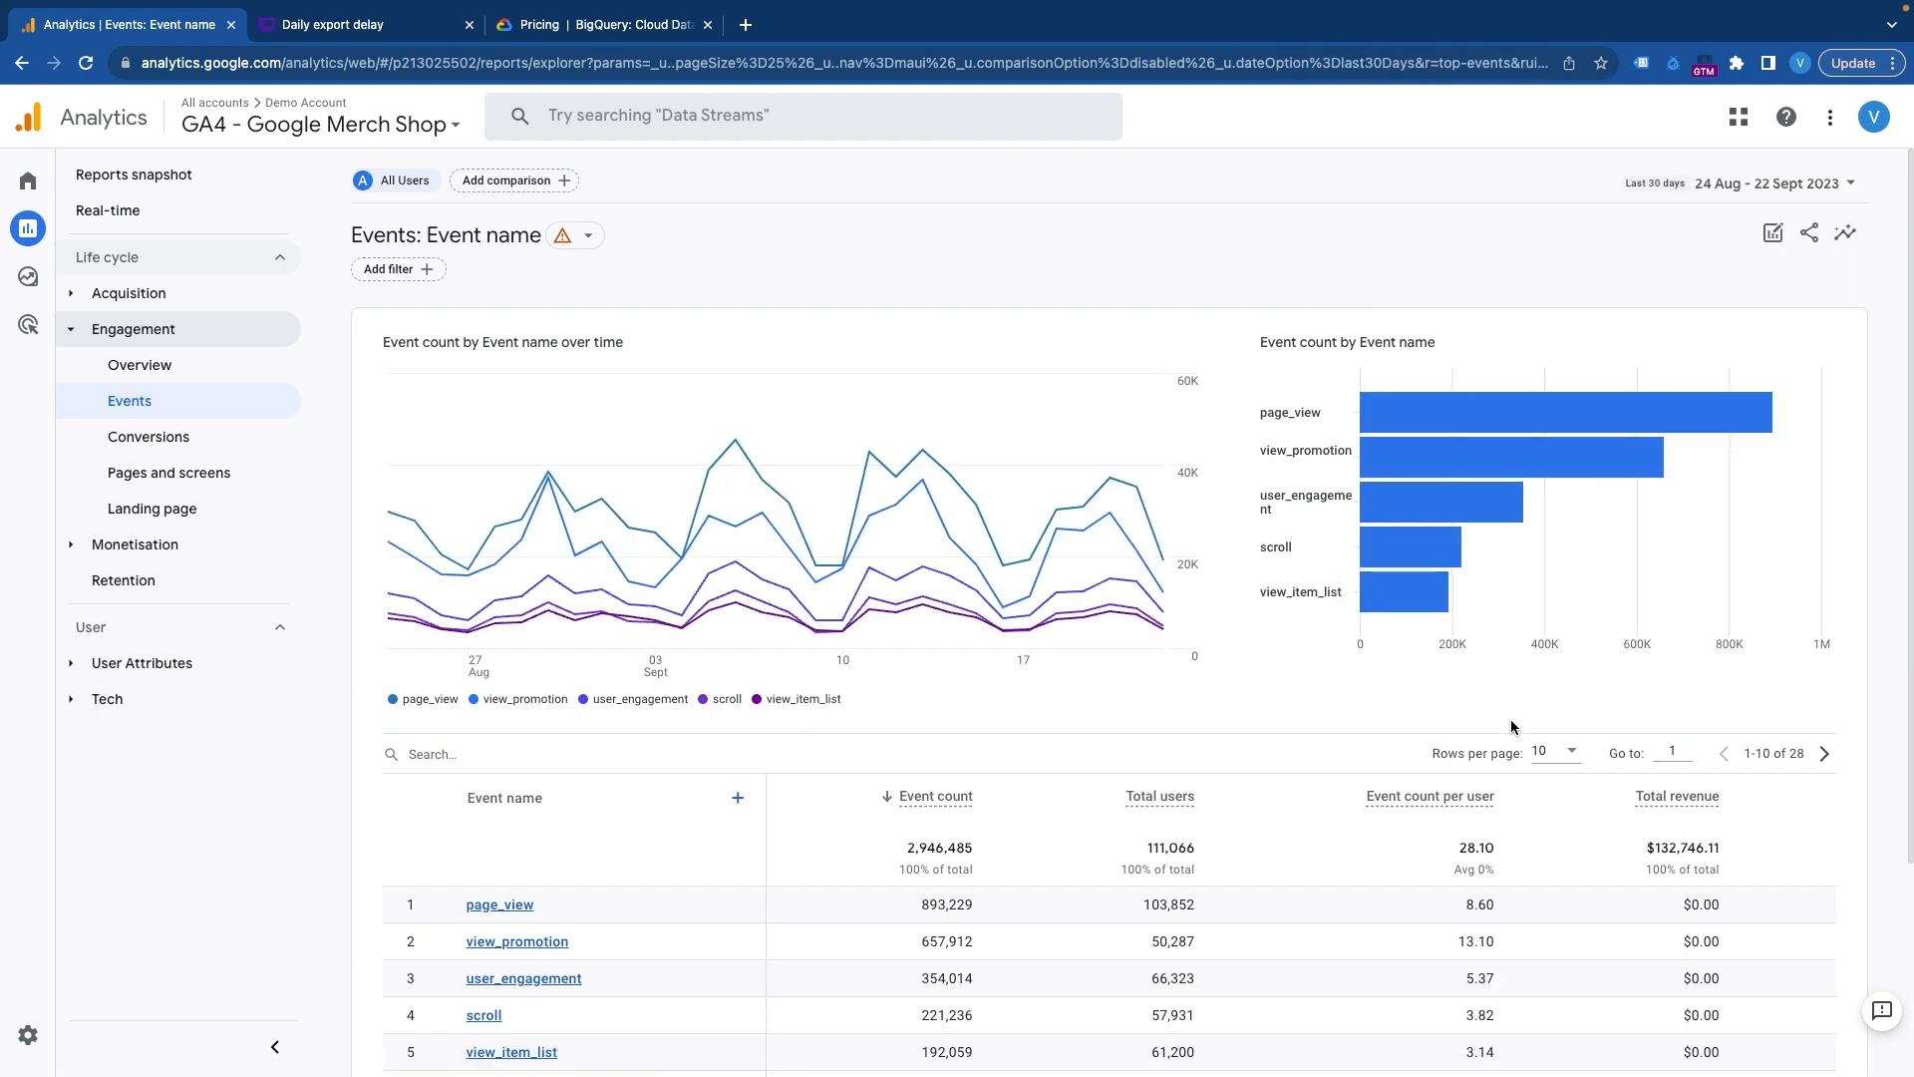
pyautogui.scroll(-2, 1260, 709)
pyautogui.scroll(-1, 1009, 606)
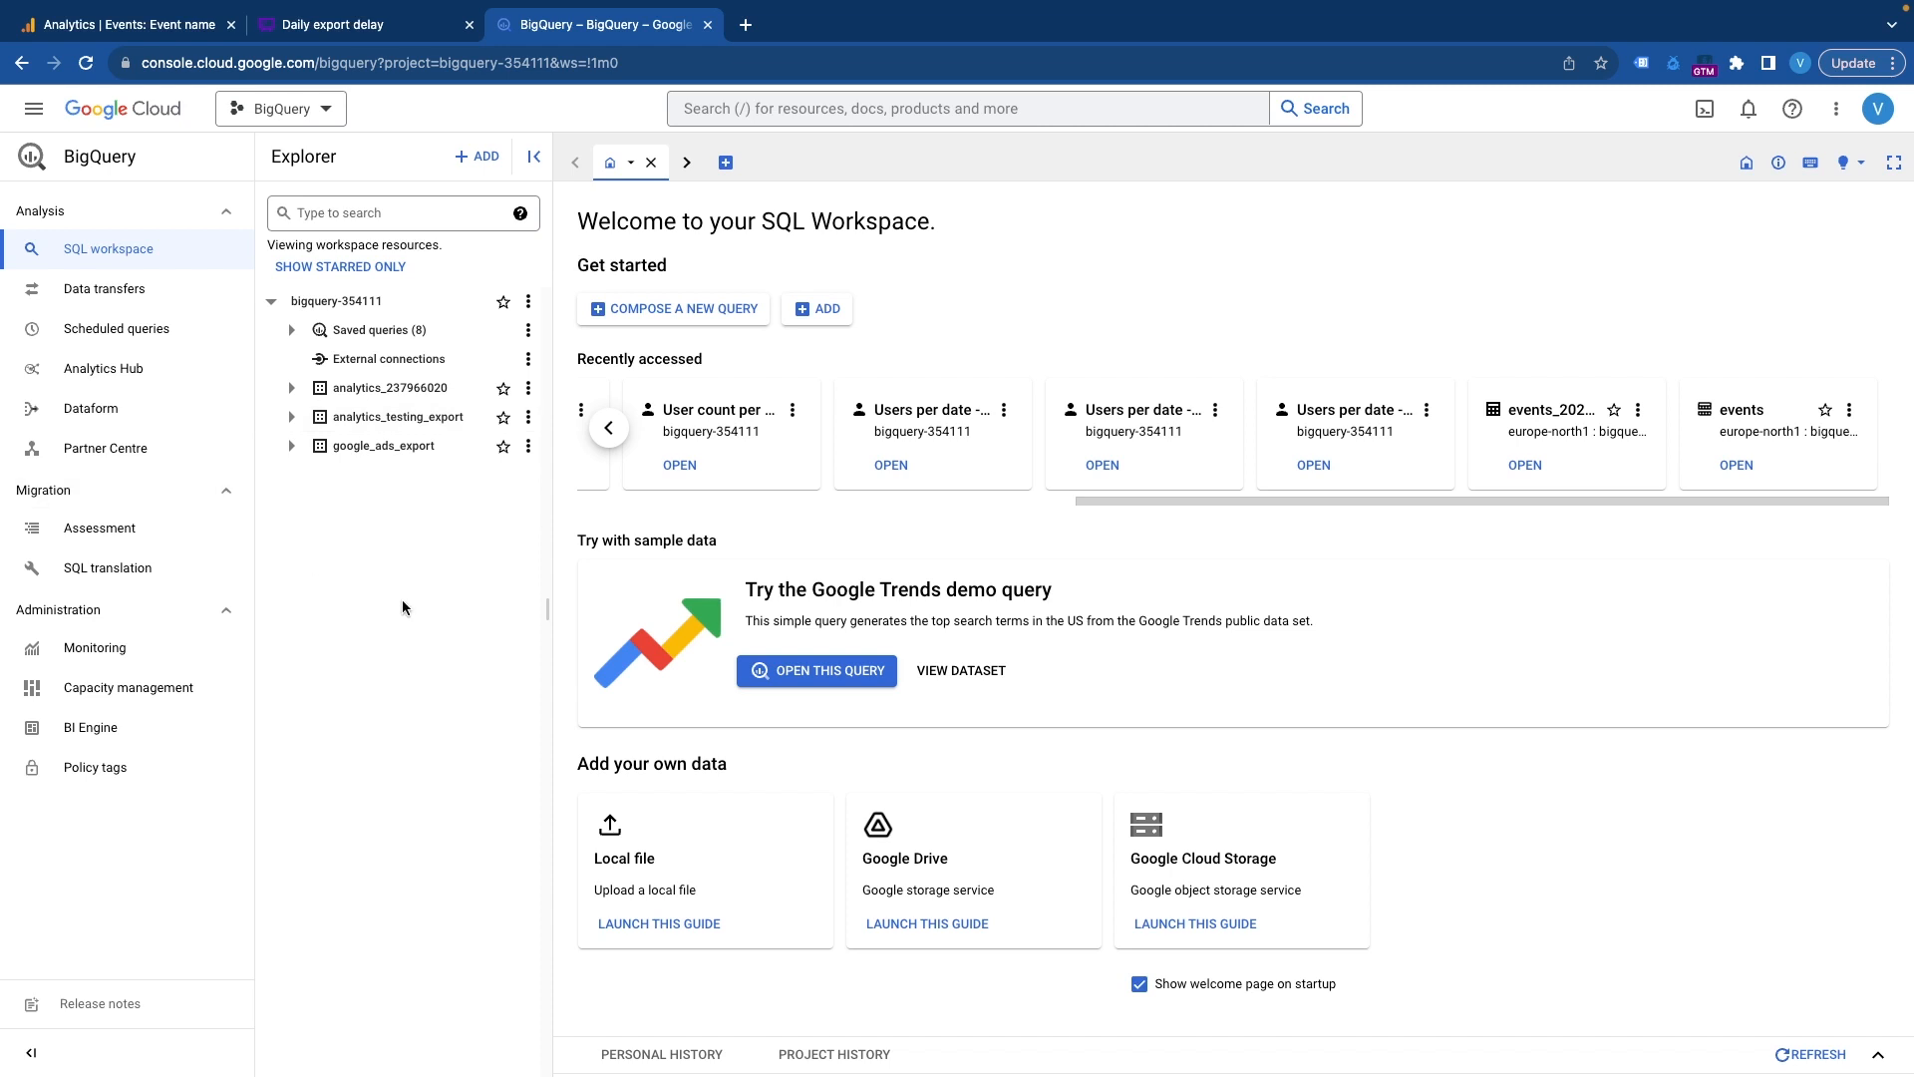
# Step: Expand the analytics_237966020 dataset in BigQuery to list its tables
pyautogui.click(291, 388)
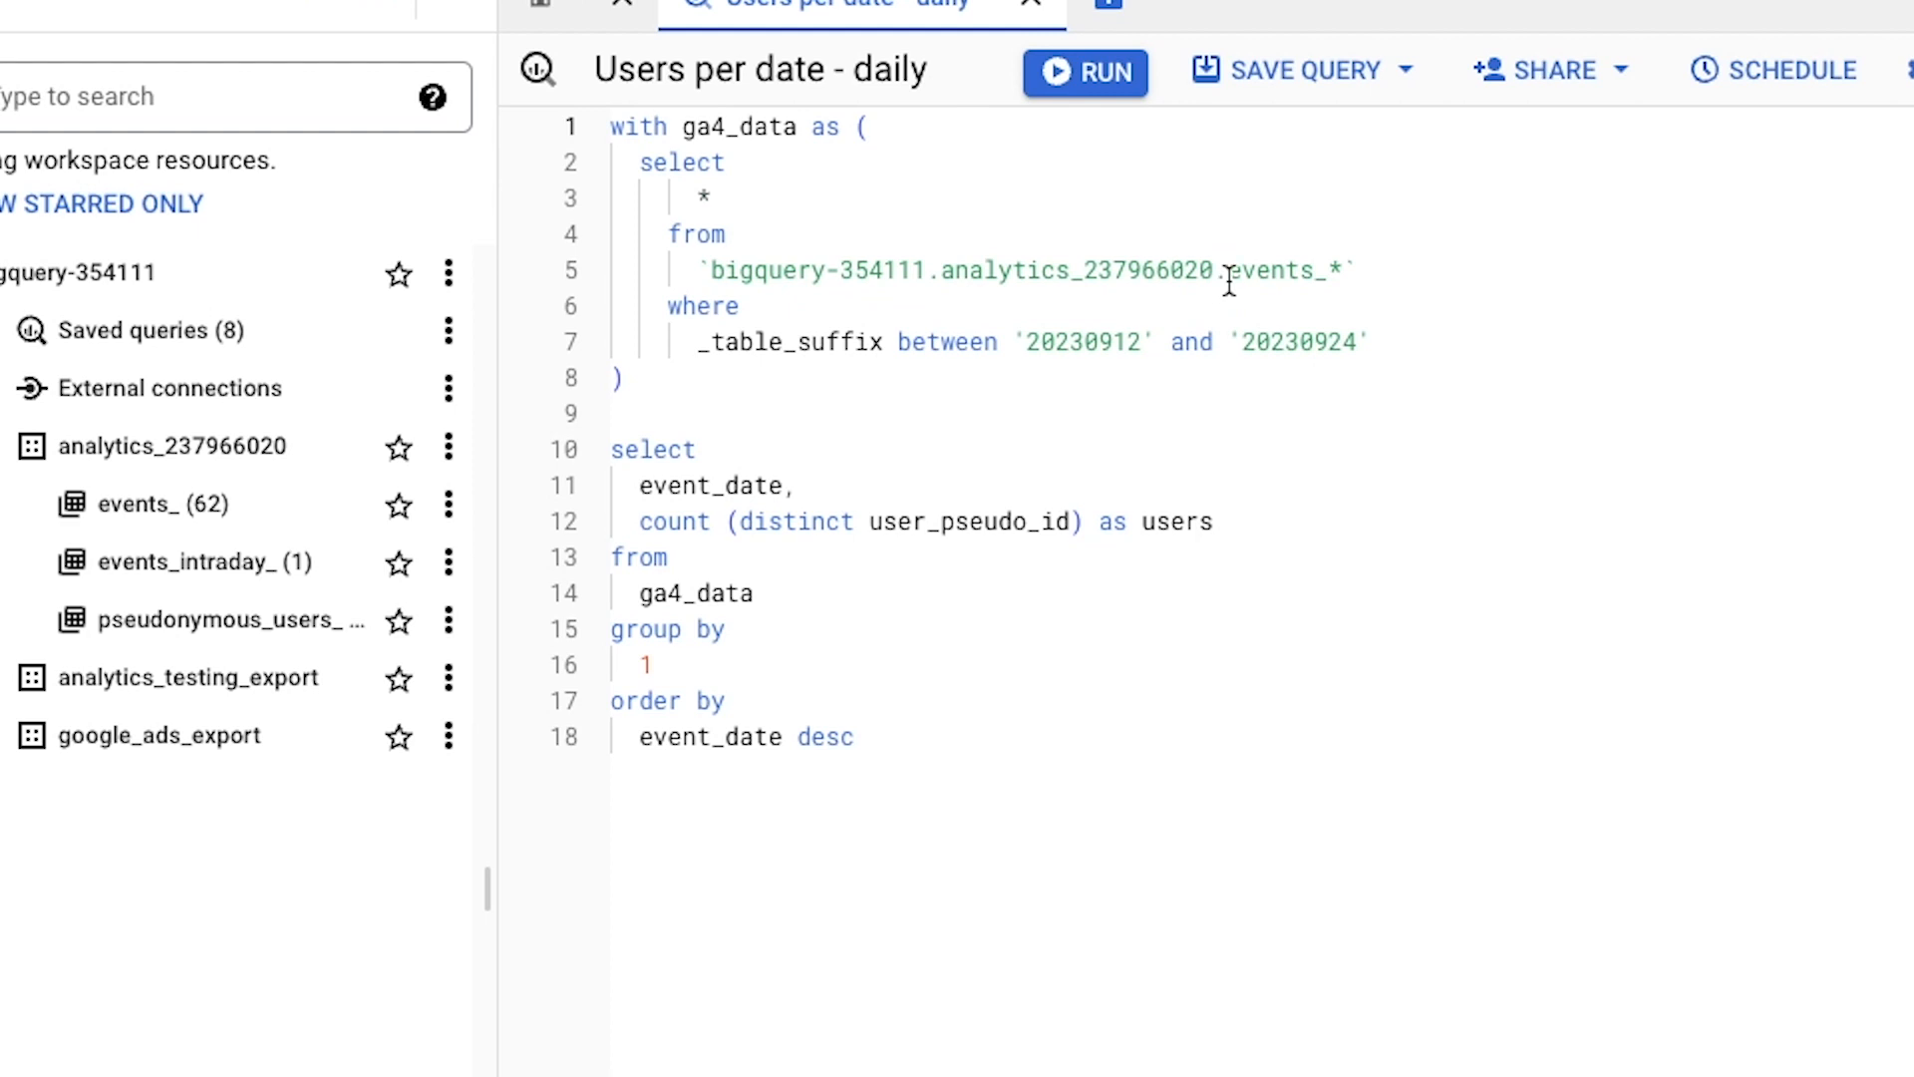
# Step: Check the events_* source table and _table_suffix date filter in the "Users per date - daily" query, and run it
pyautogui.moveTo(1227, 273); pyautogui.dragTo(1318, 275)
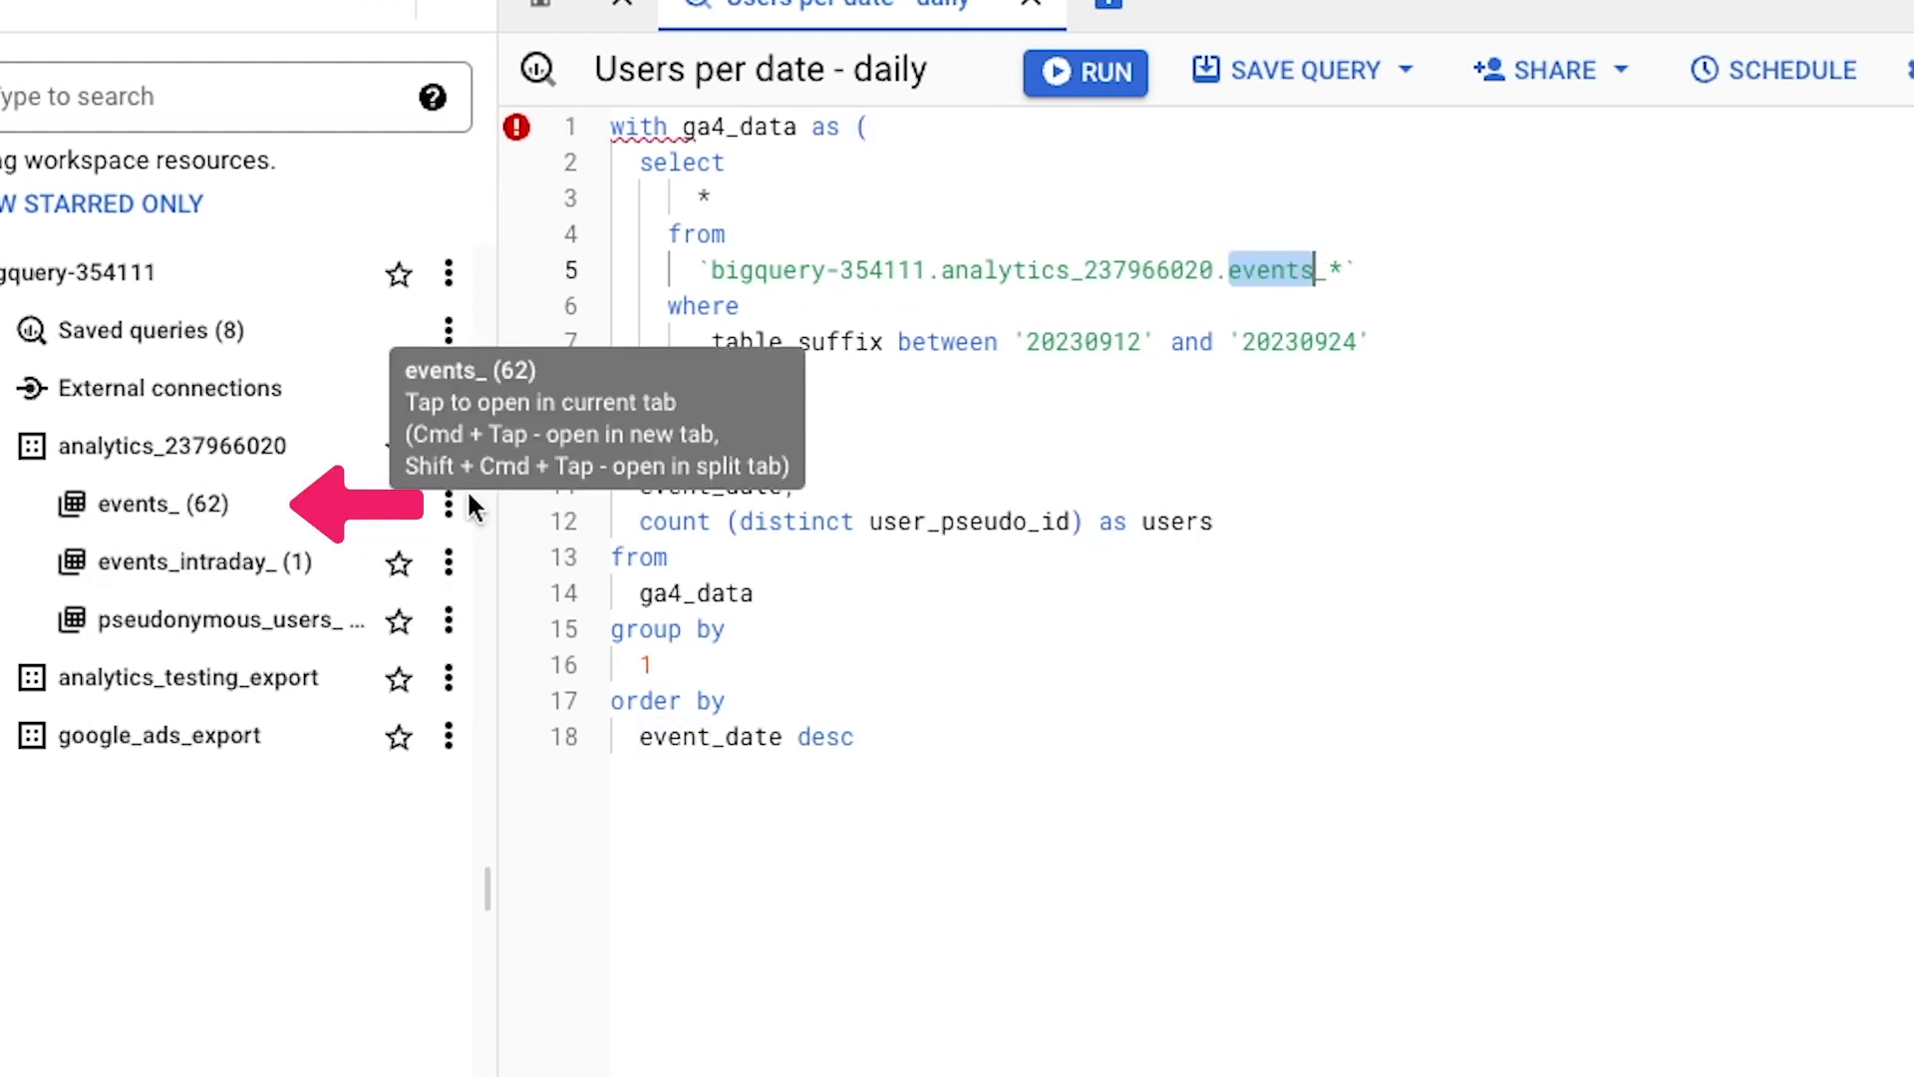
pyautogui.click(881, 340)
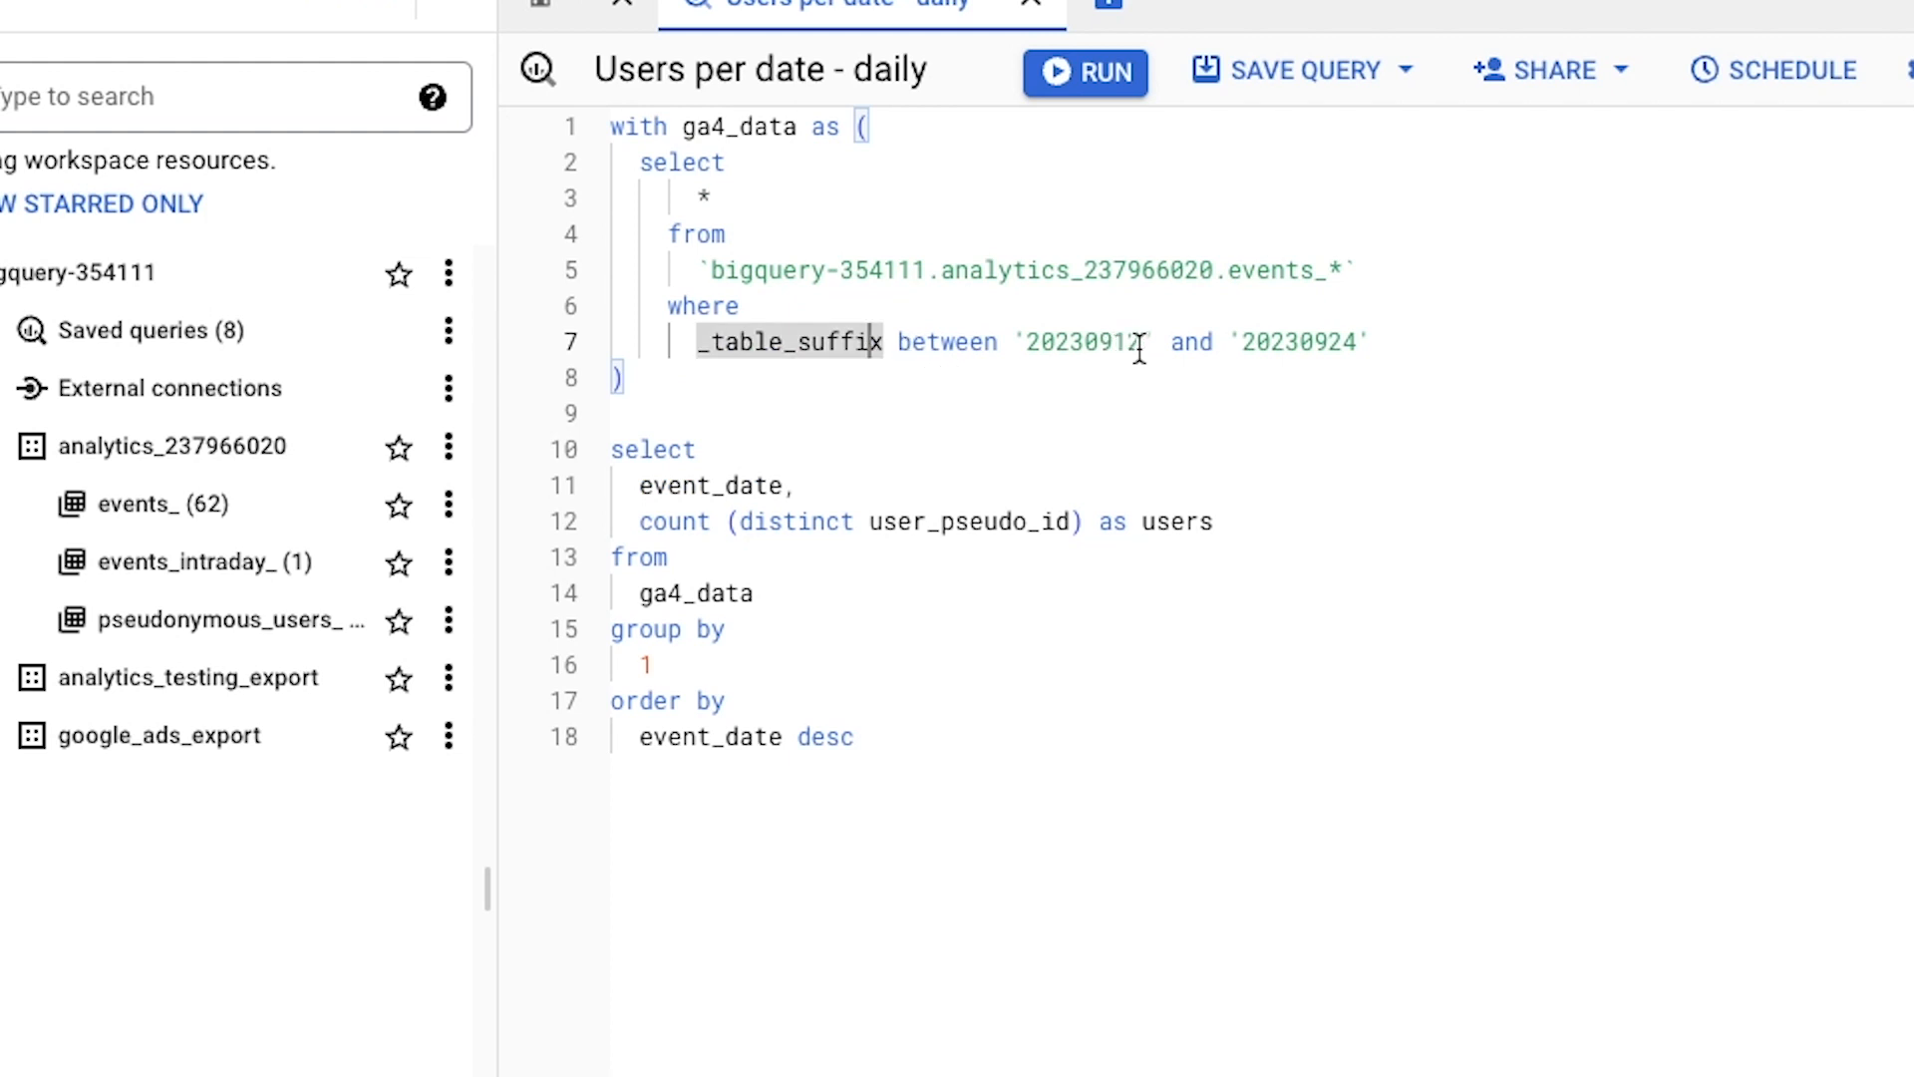
pyautogui.moveTo(1141, 346); pyautogui.dragTo(1117, 346)
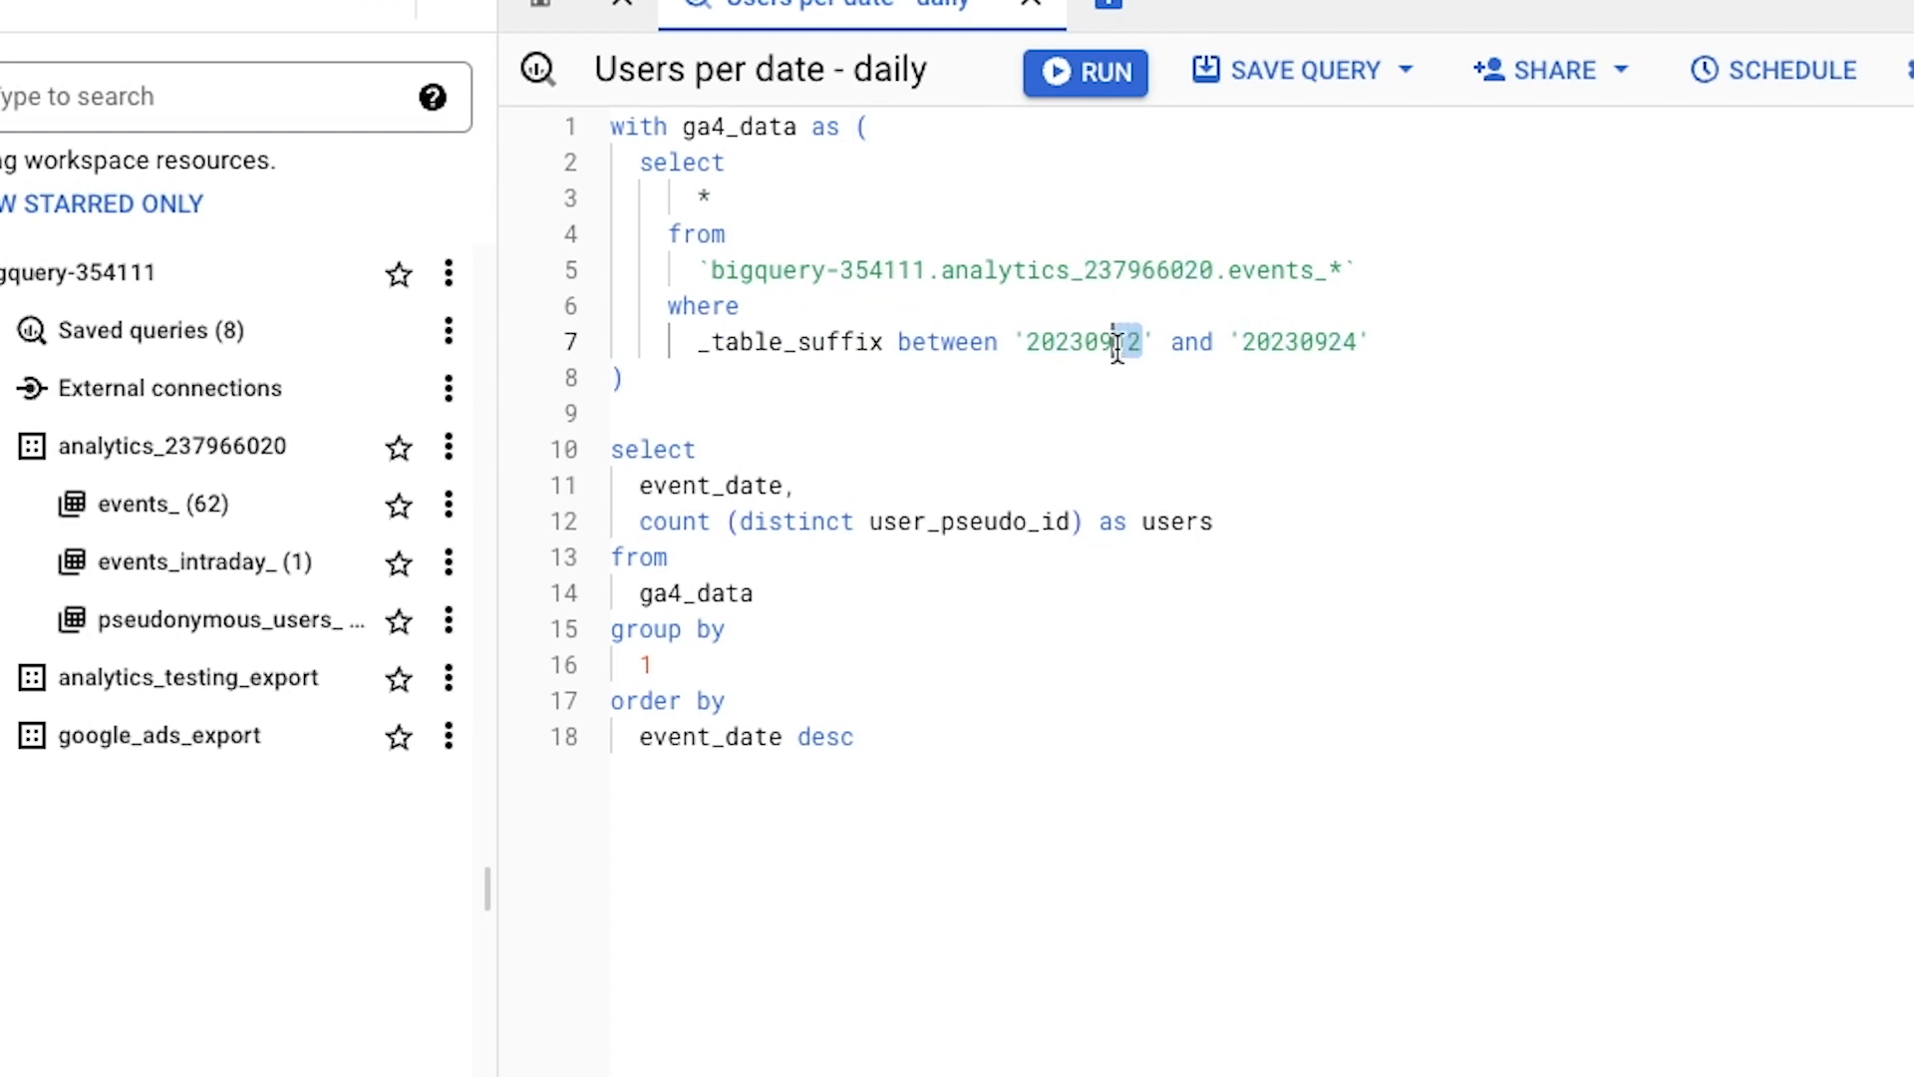
pyautogui.moveTo(1358, 342); pyautogui.dragTo(1314, 343)
pyautogui.click(1329, 363)
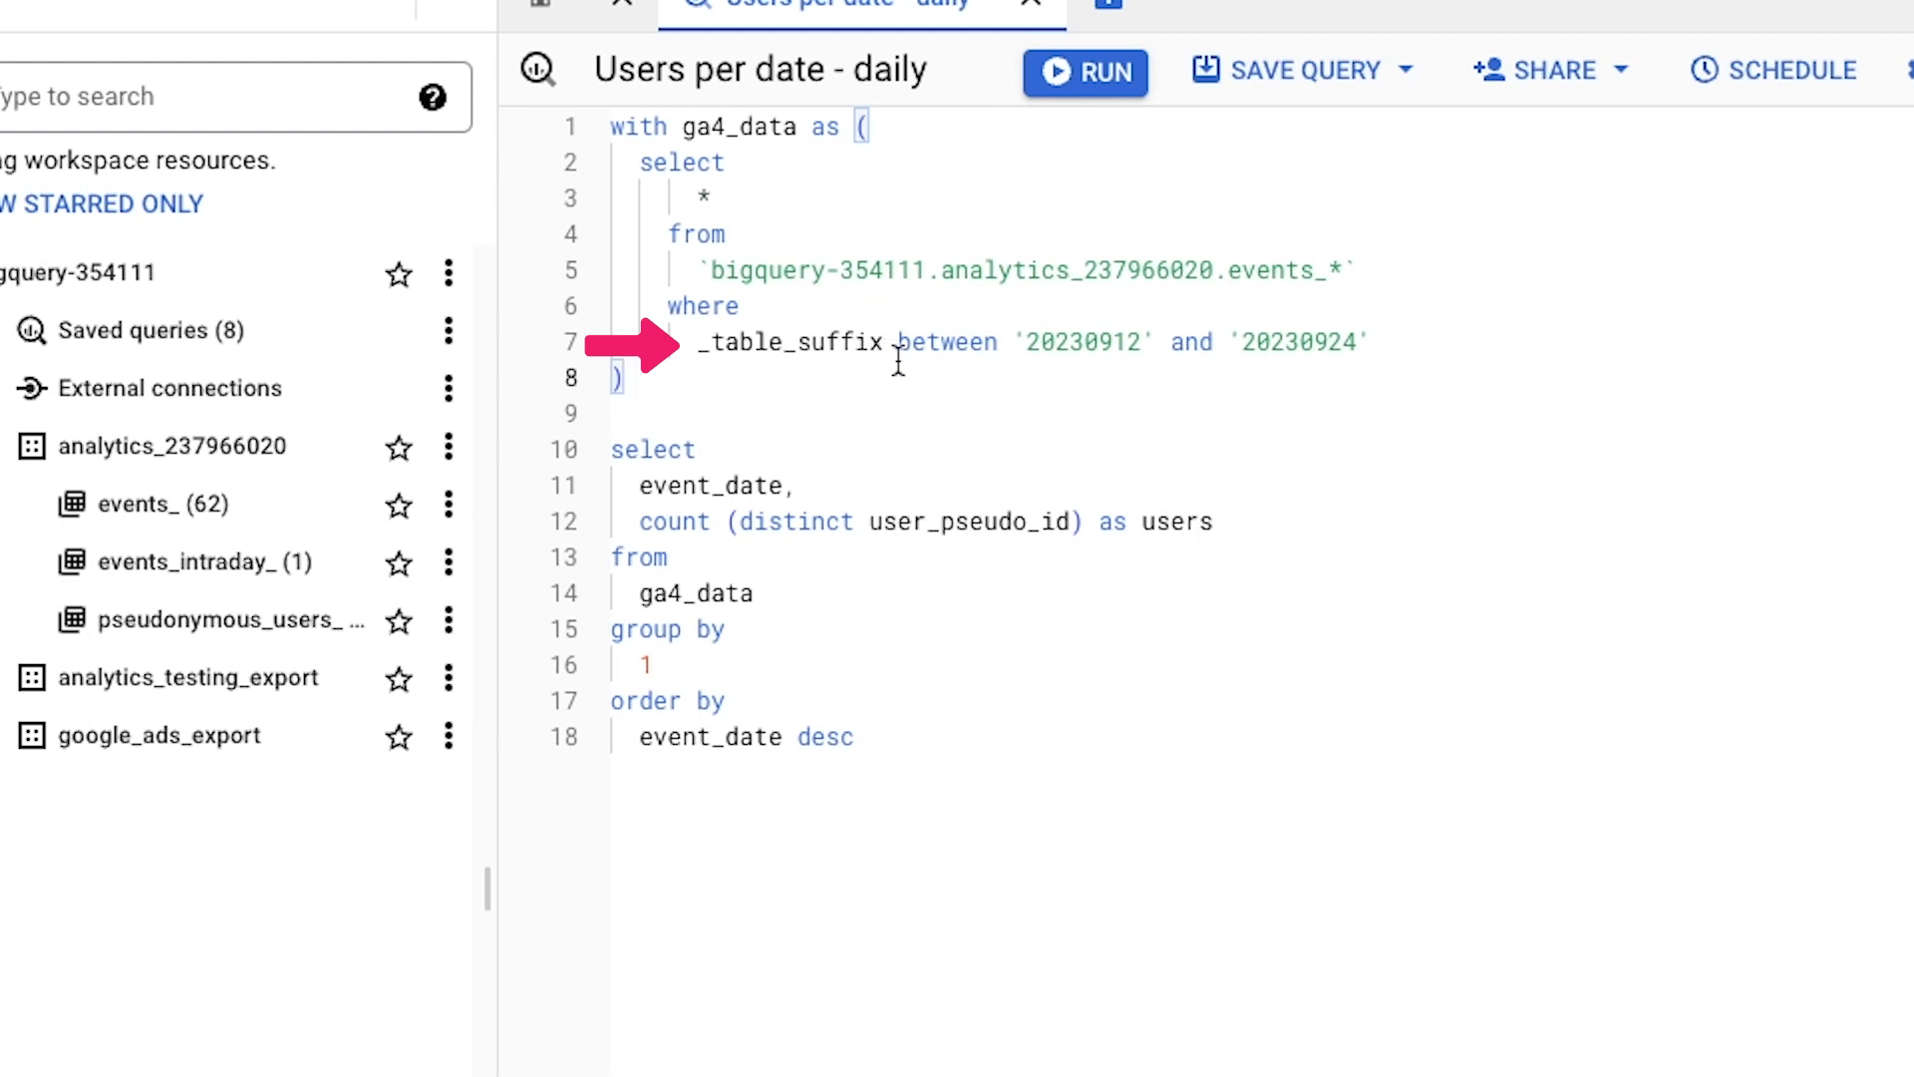
pyautogui.click(752, 401)
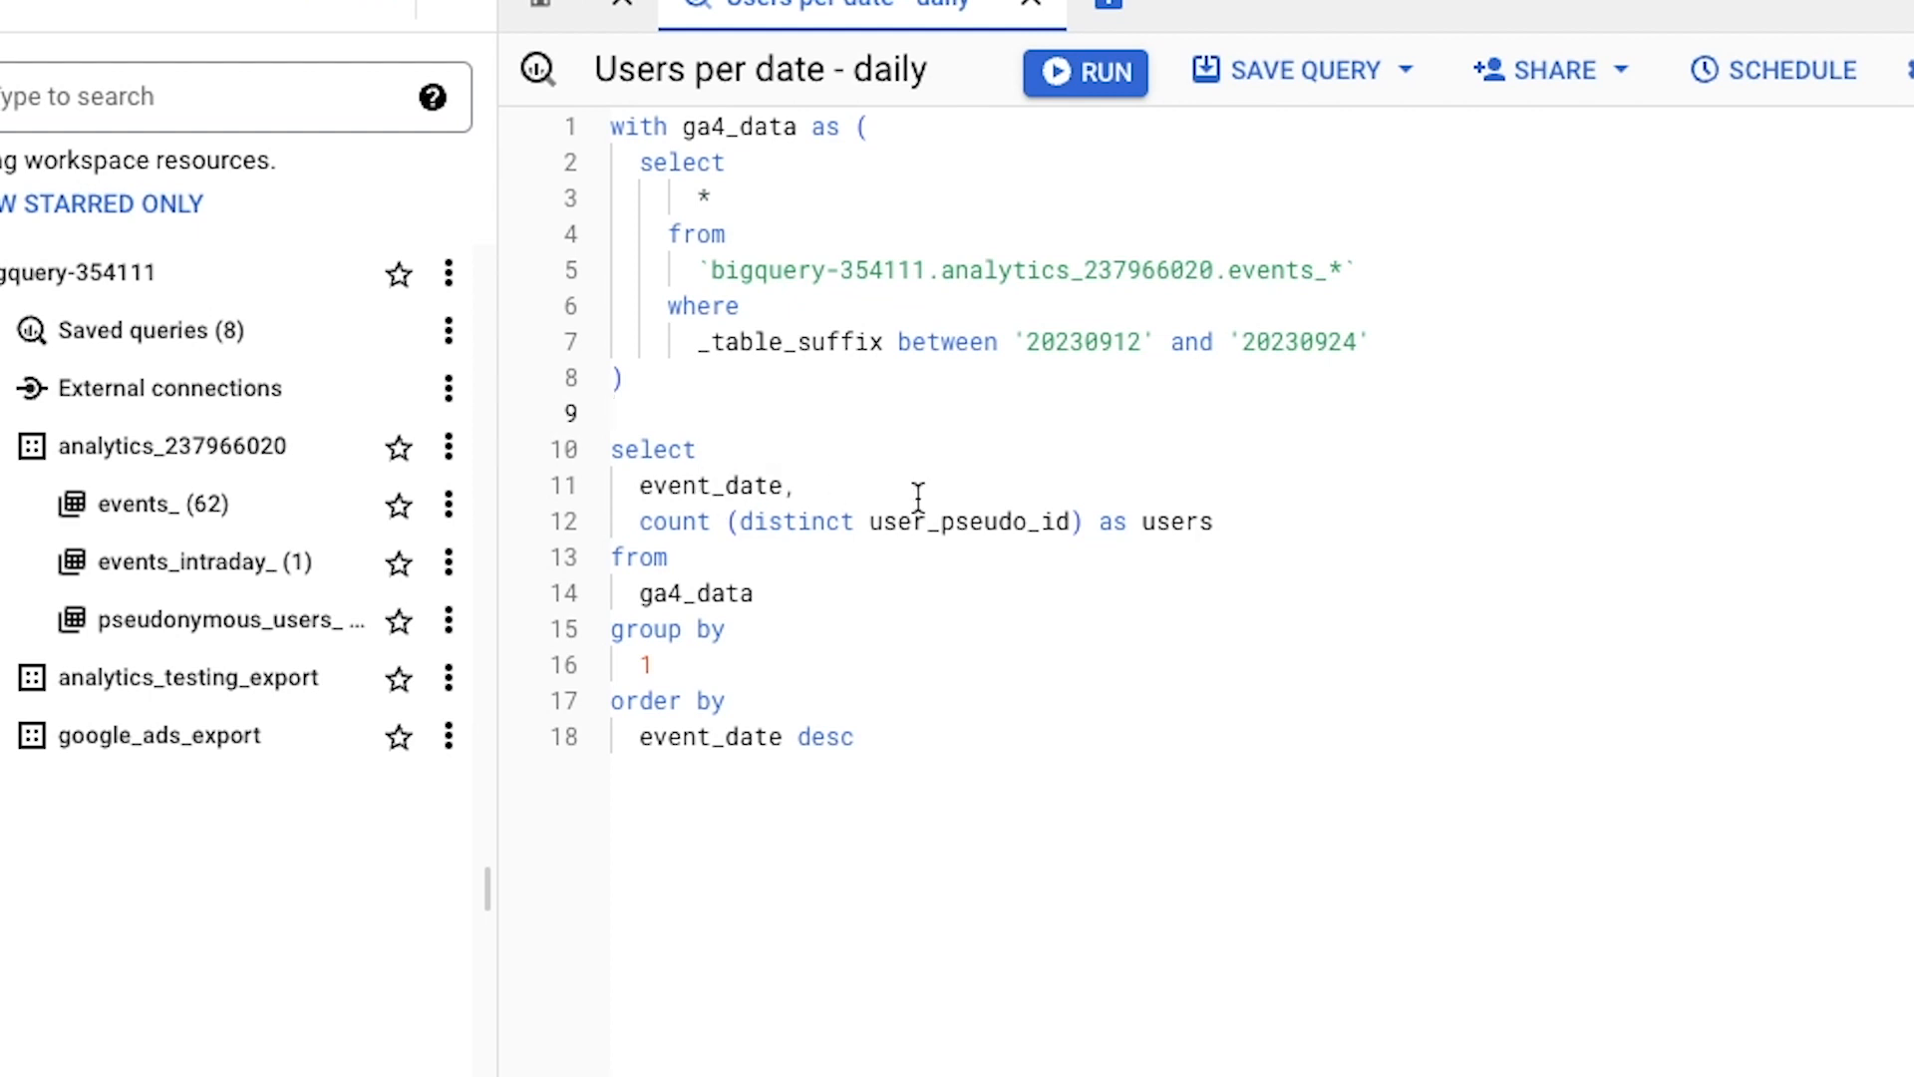
pyautogui.click(796, 486)
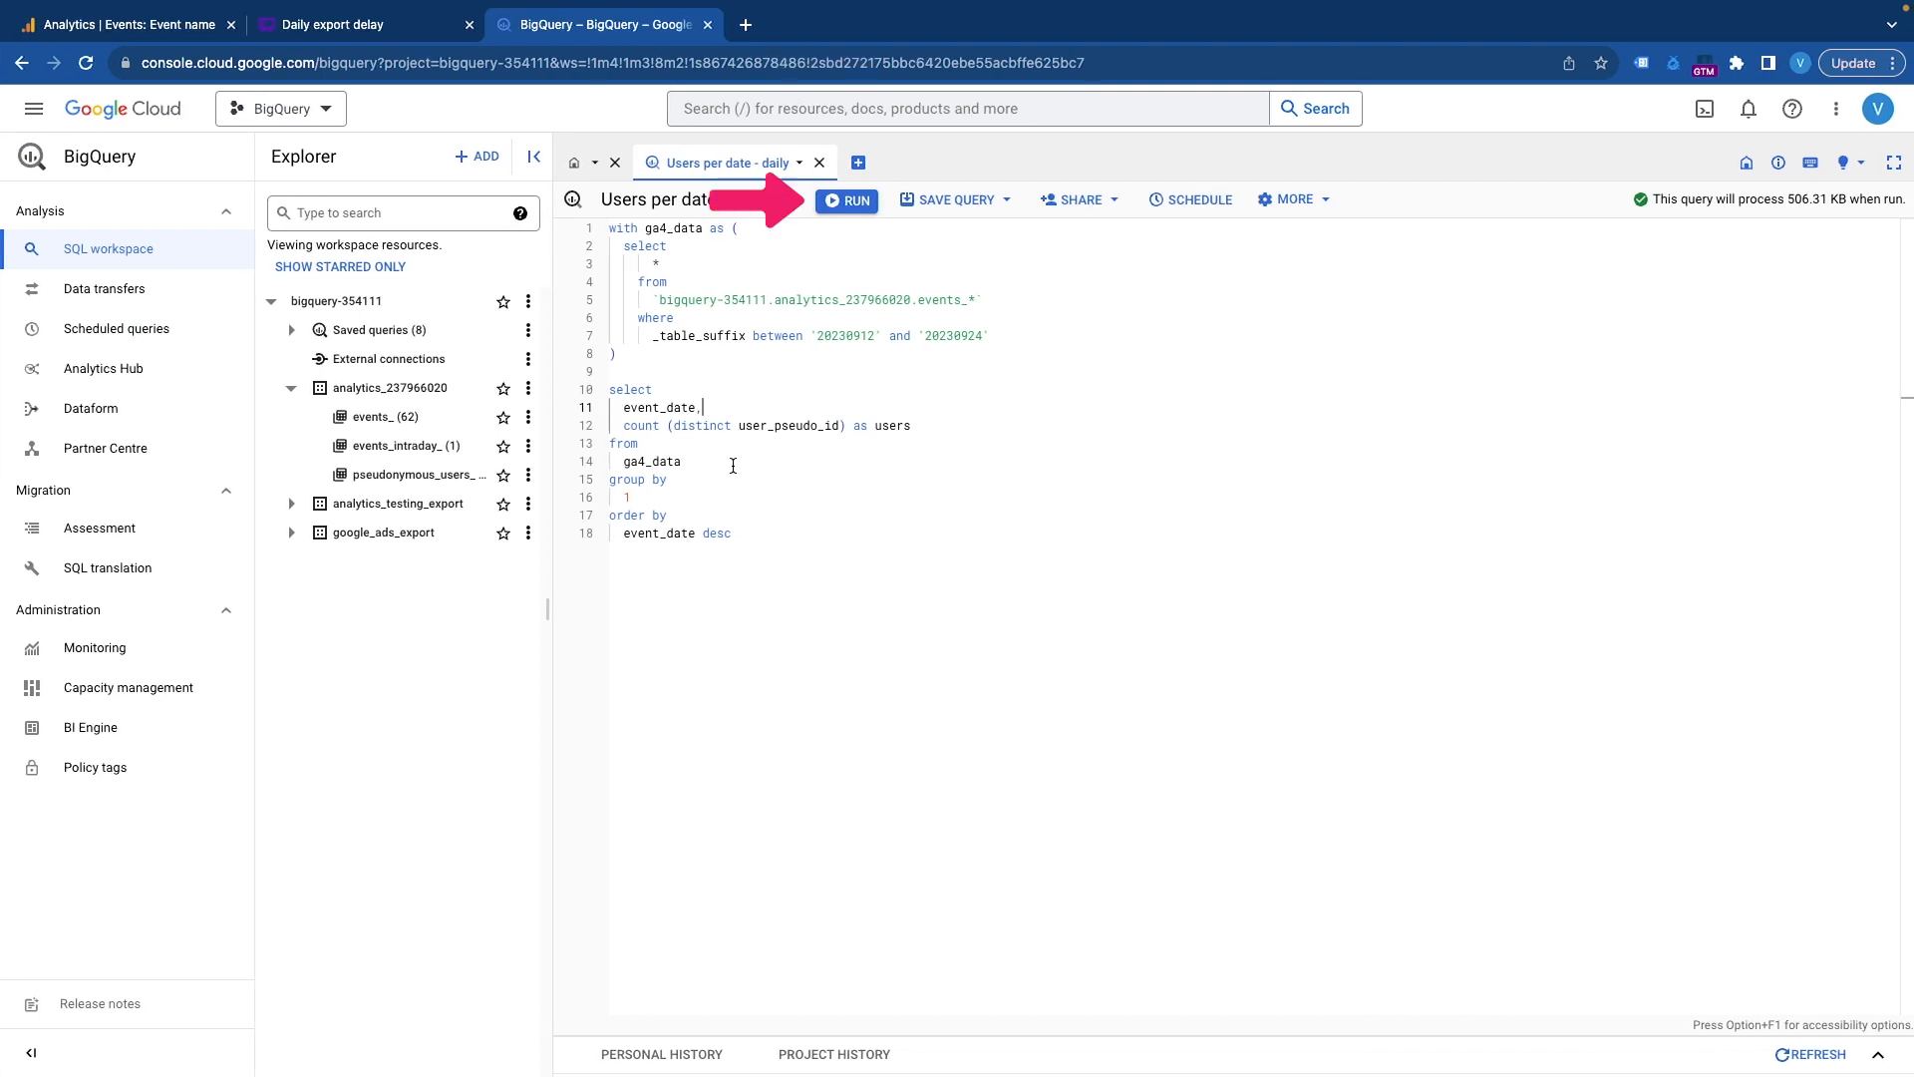
pyautogui.click(847, 200)
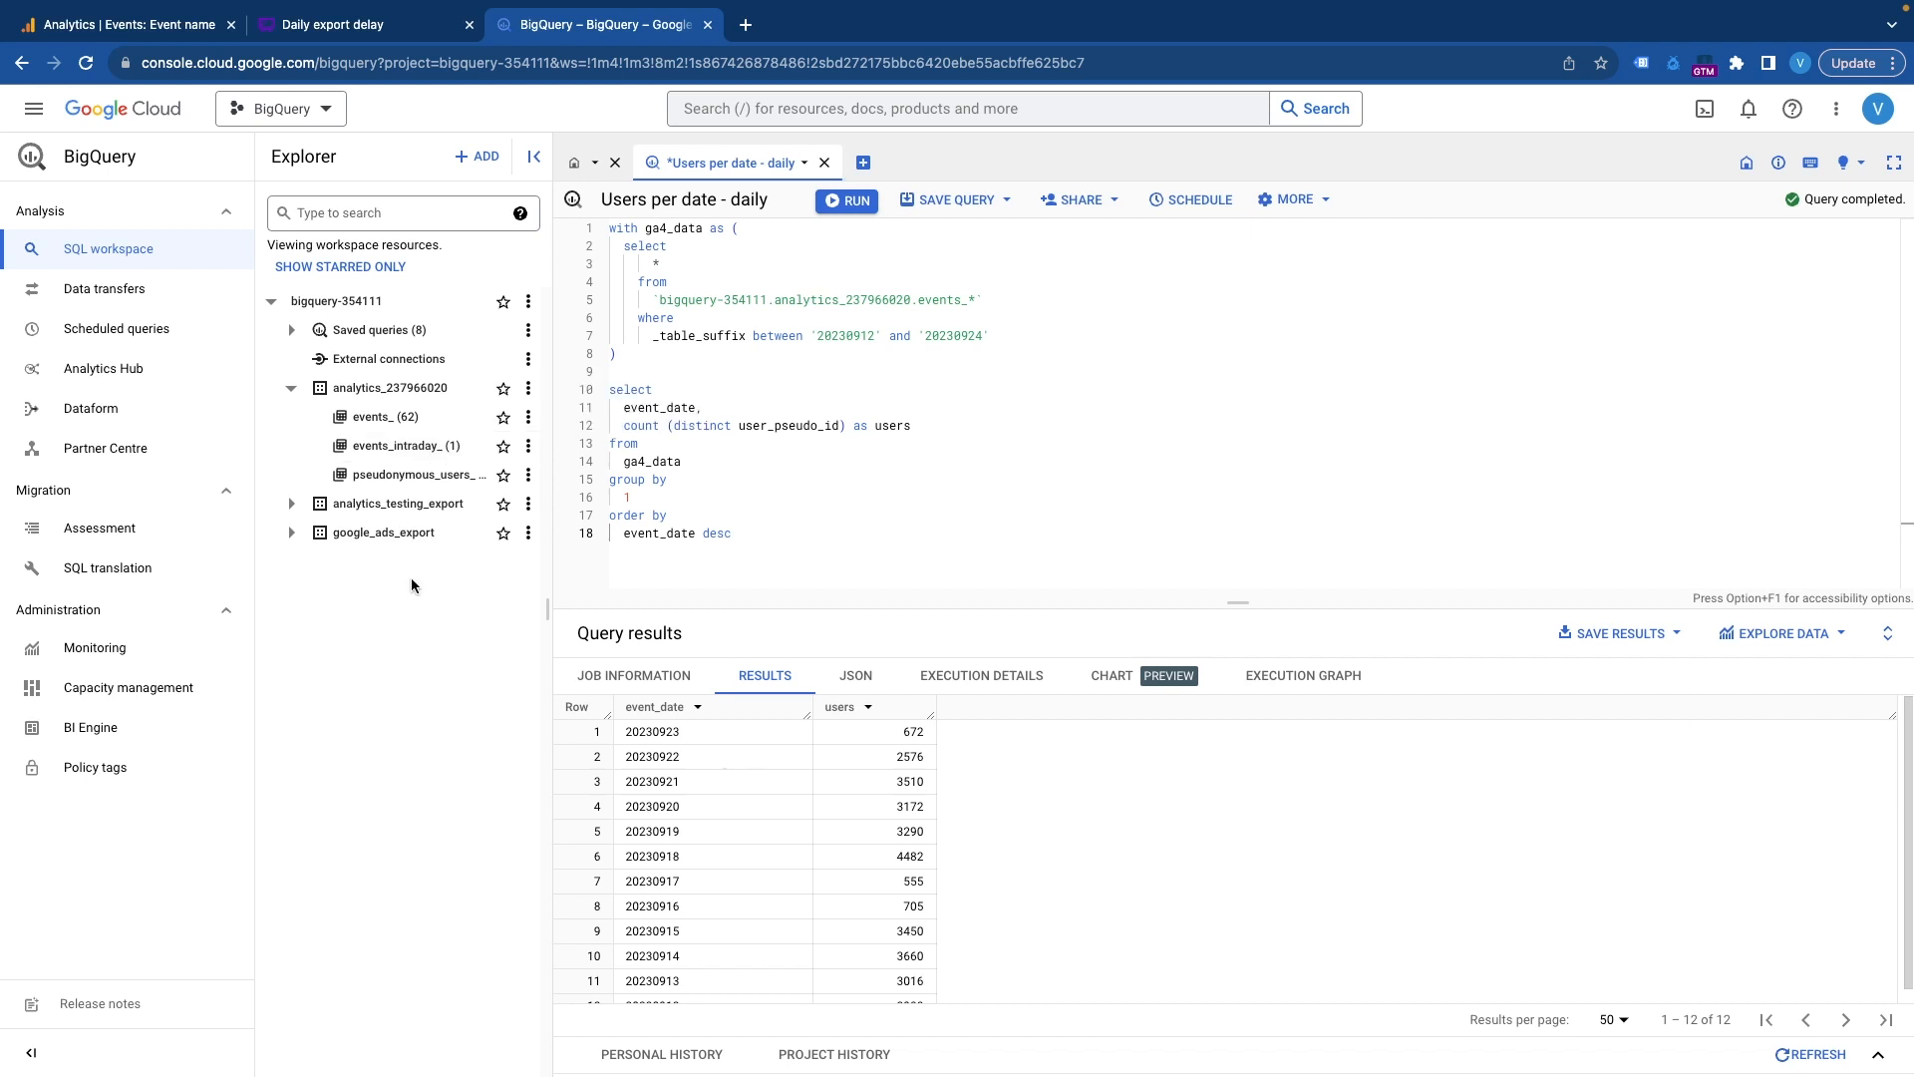
# Step: Check which dates are available in the events_ and events_intraday_ tables
pyautogui.click(412, 426)
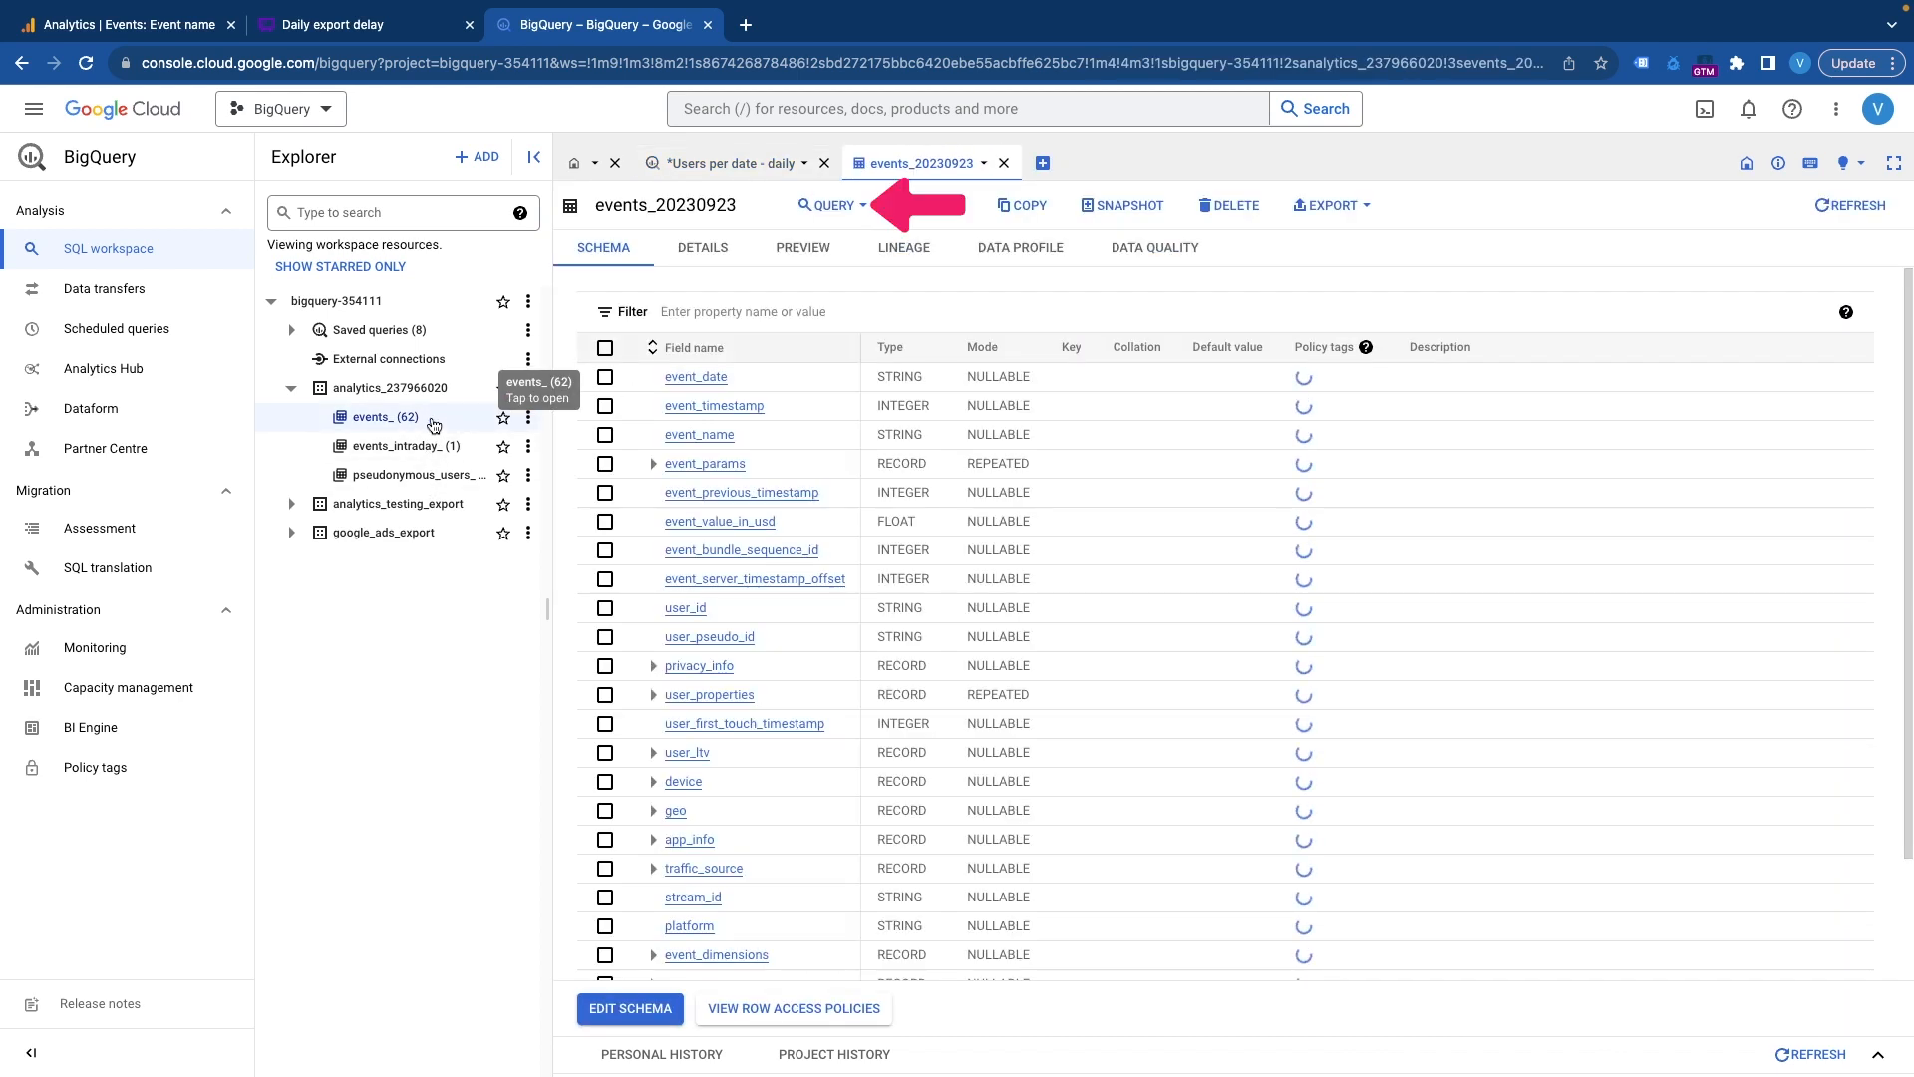
pyautogui.click(835, 207)
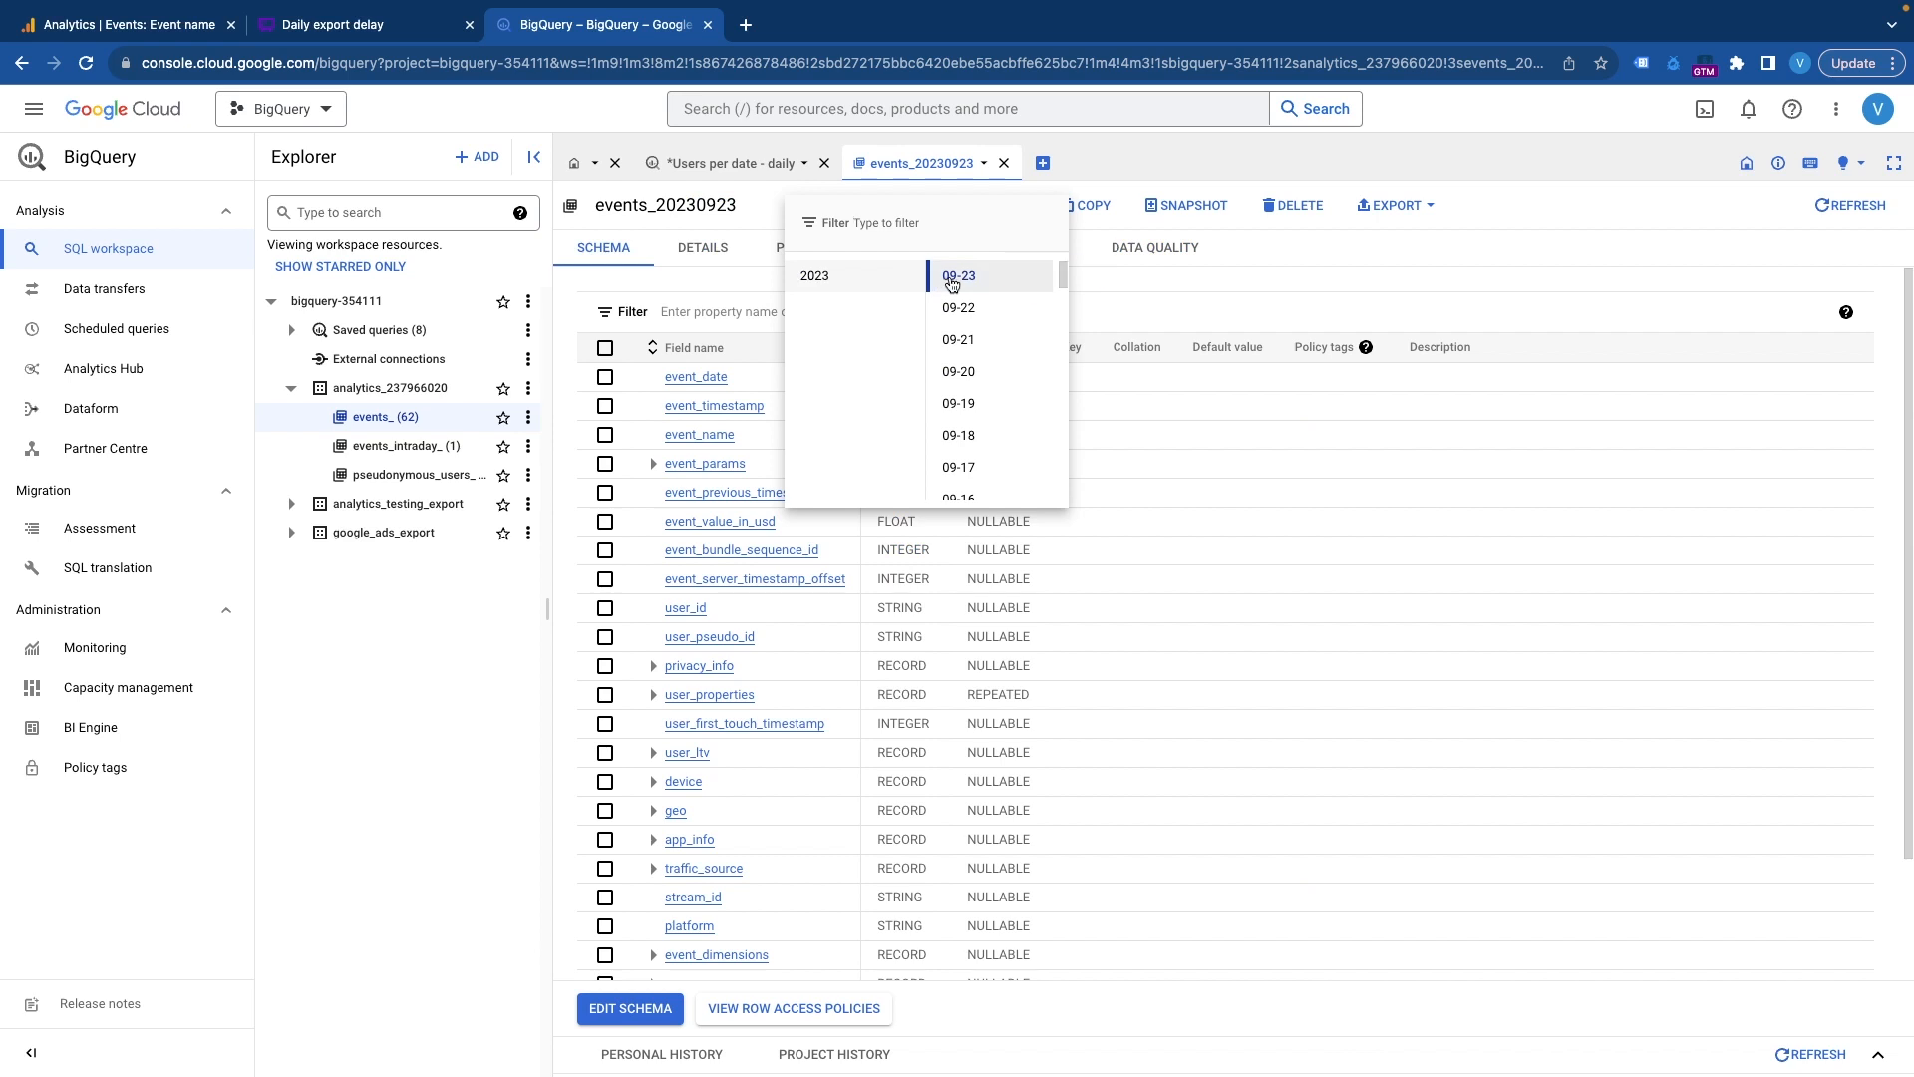
pyautogui.click(388, 447)
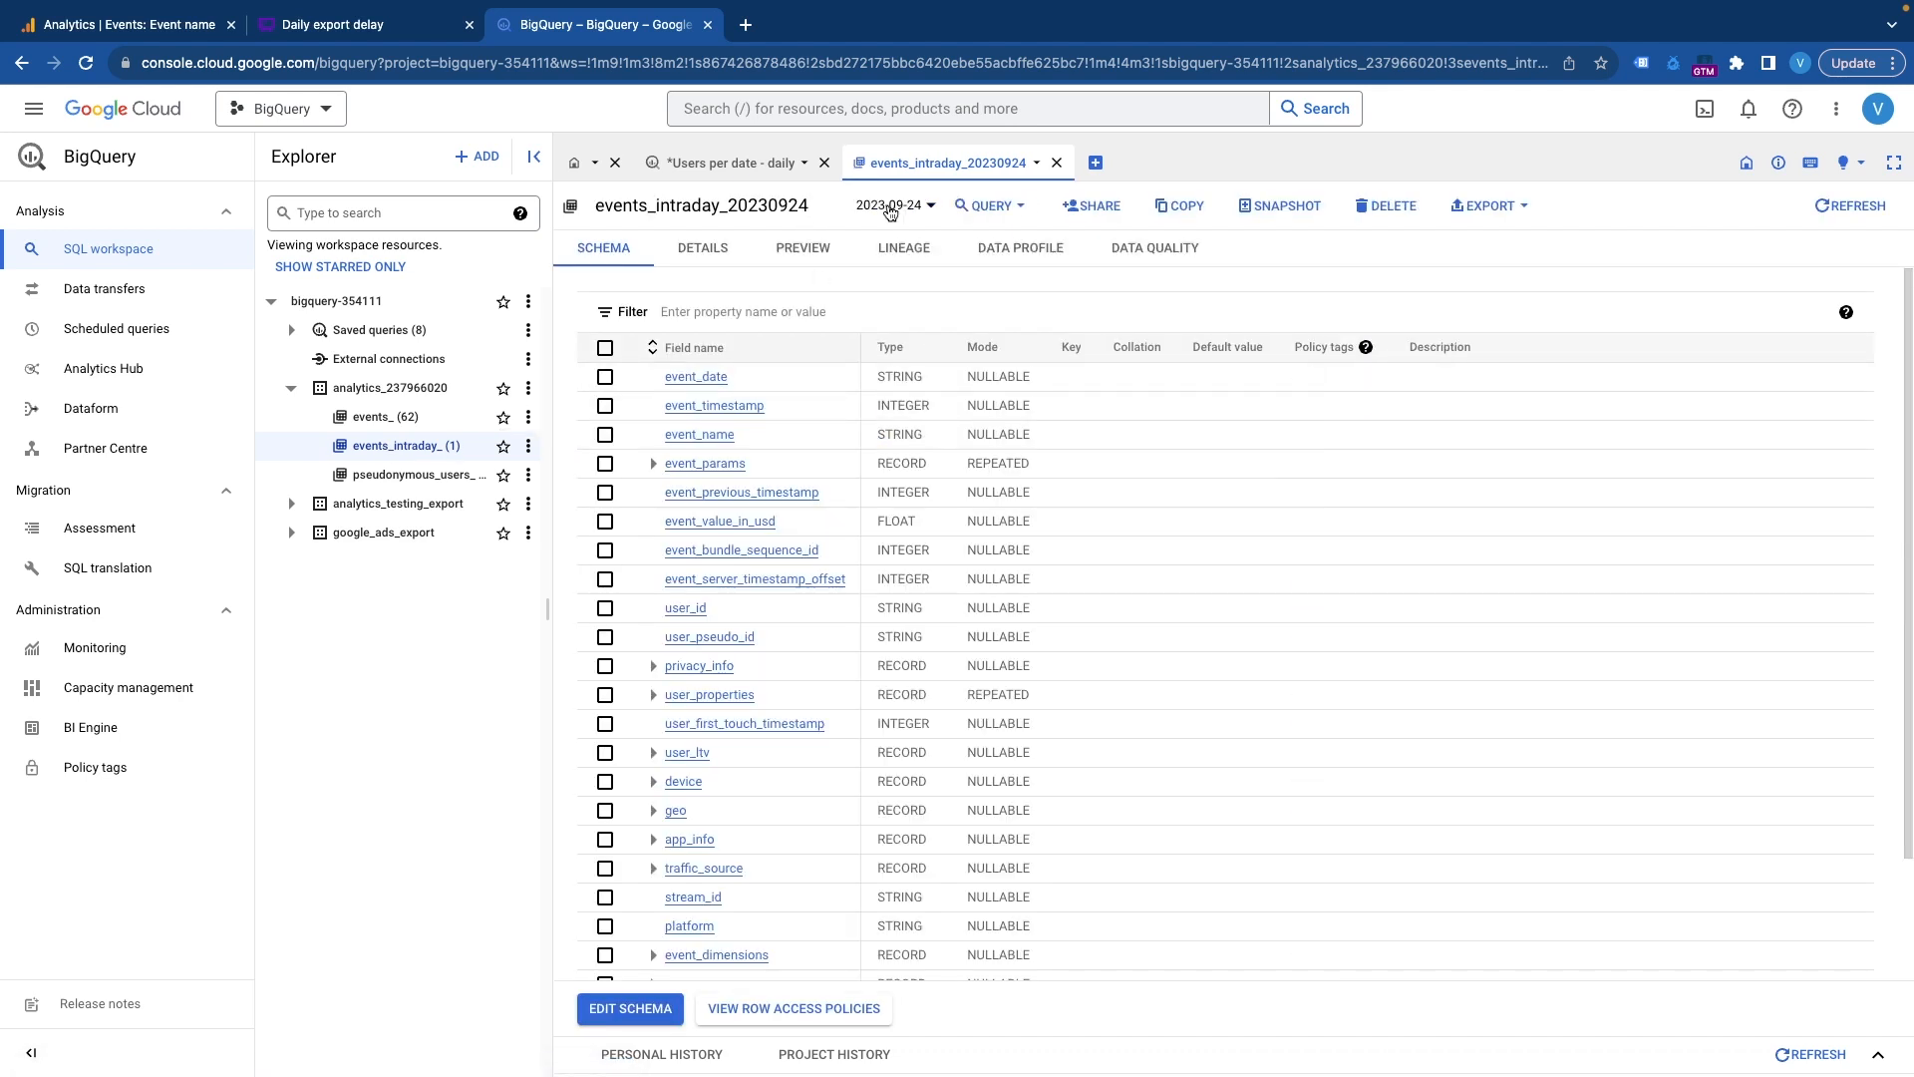
pyautogui.click(905, 210)
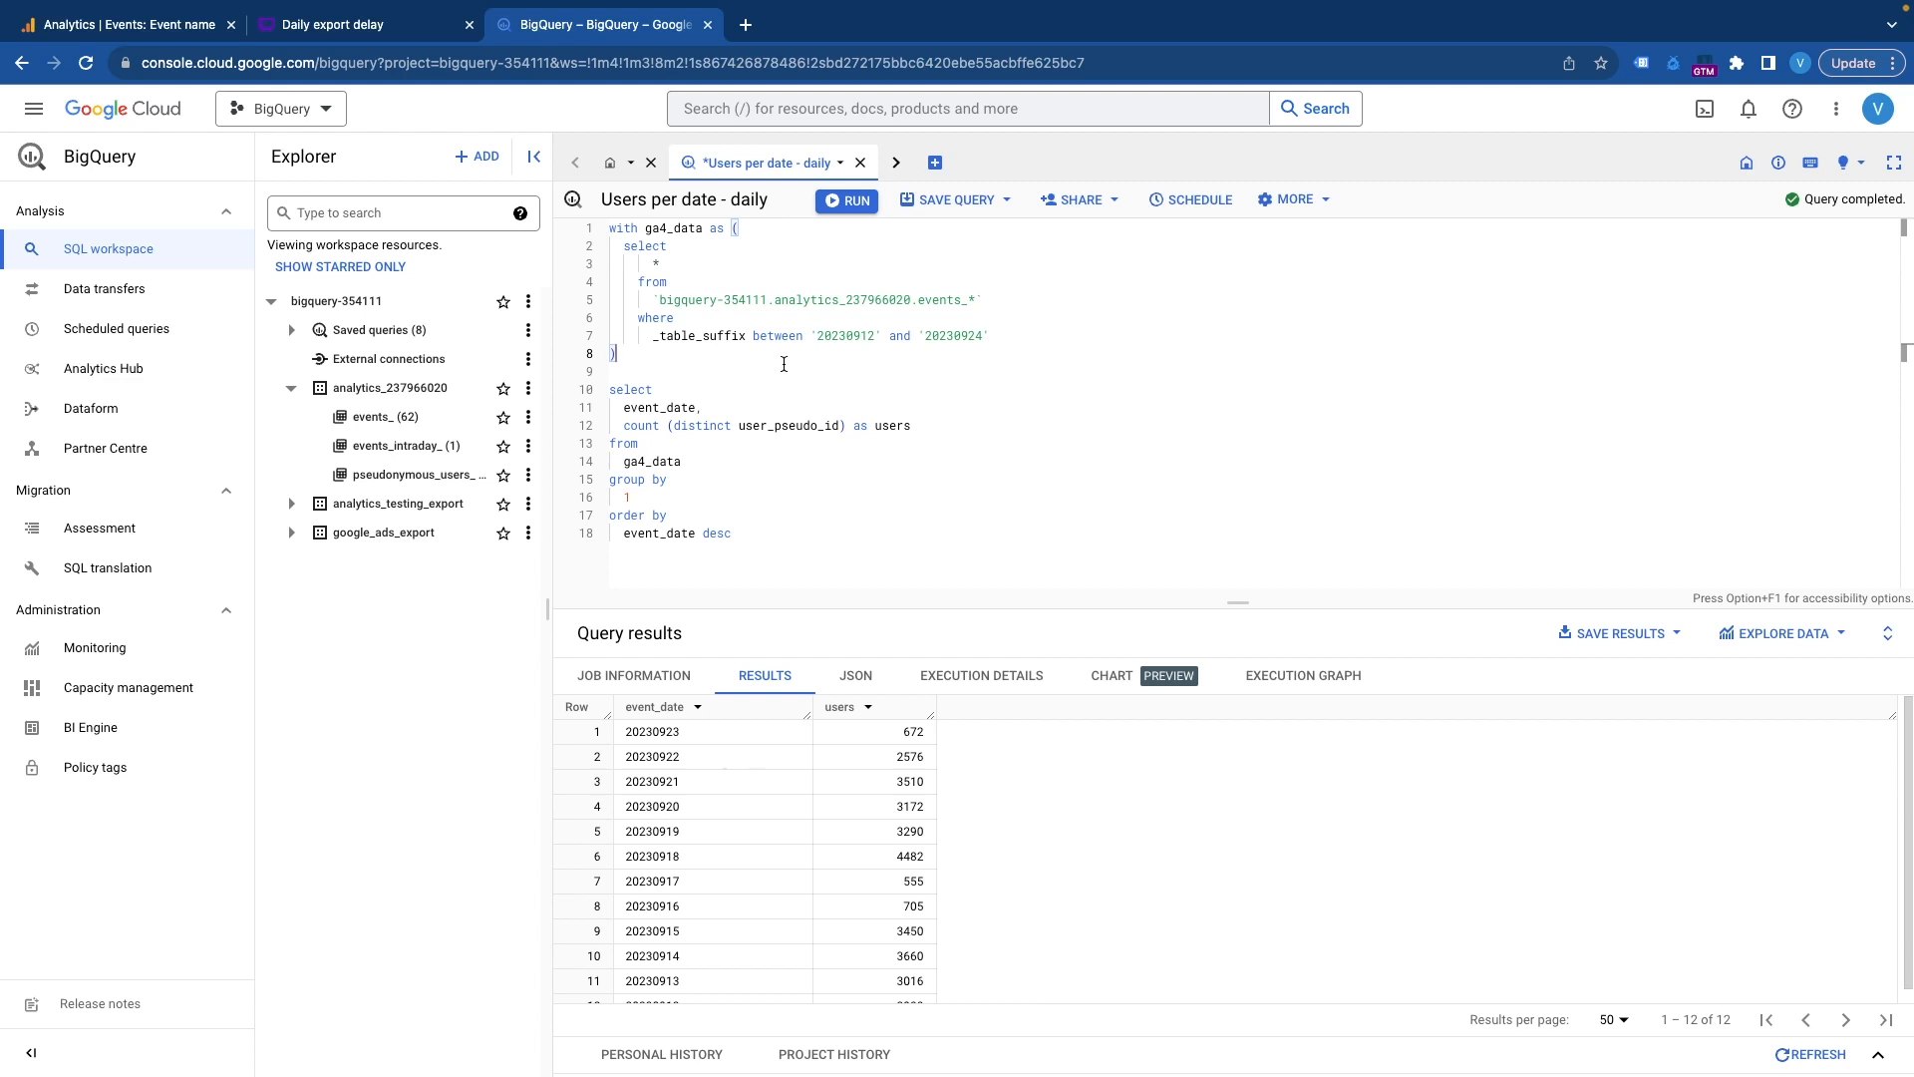
# Step: Change the source table in the ga4_data subquery to events_intraday_* and run the query
pyautogui.doubleClick(942, 299)
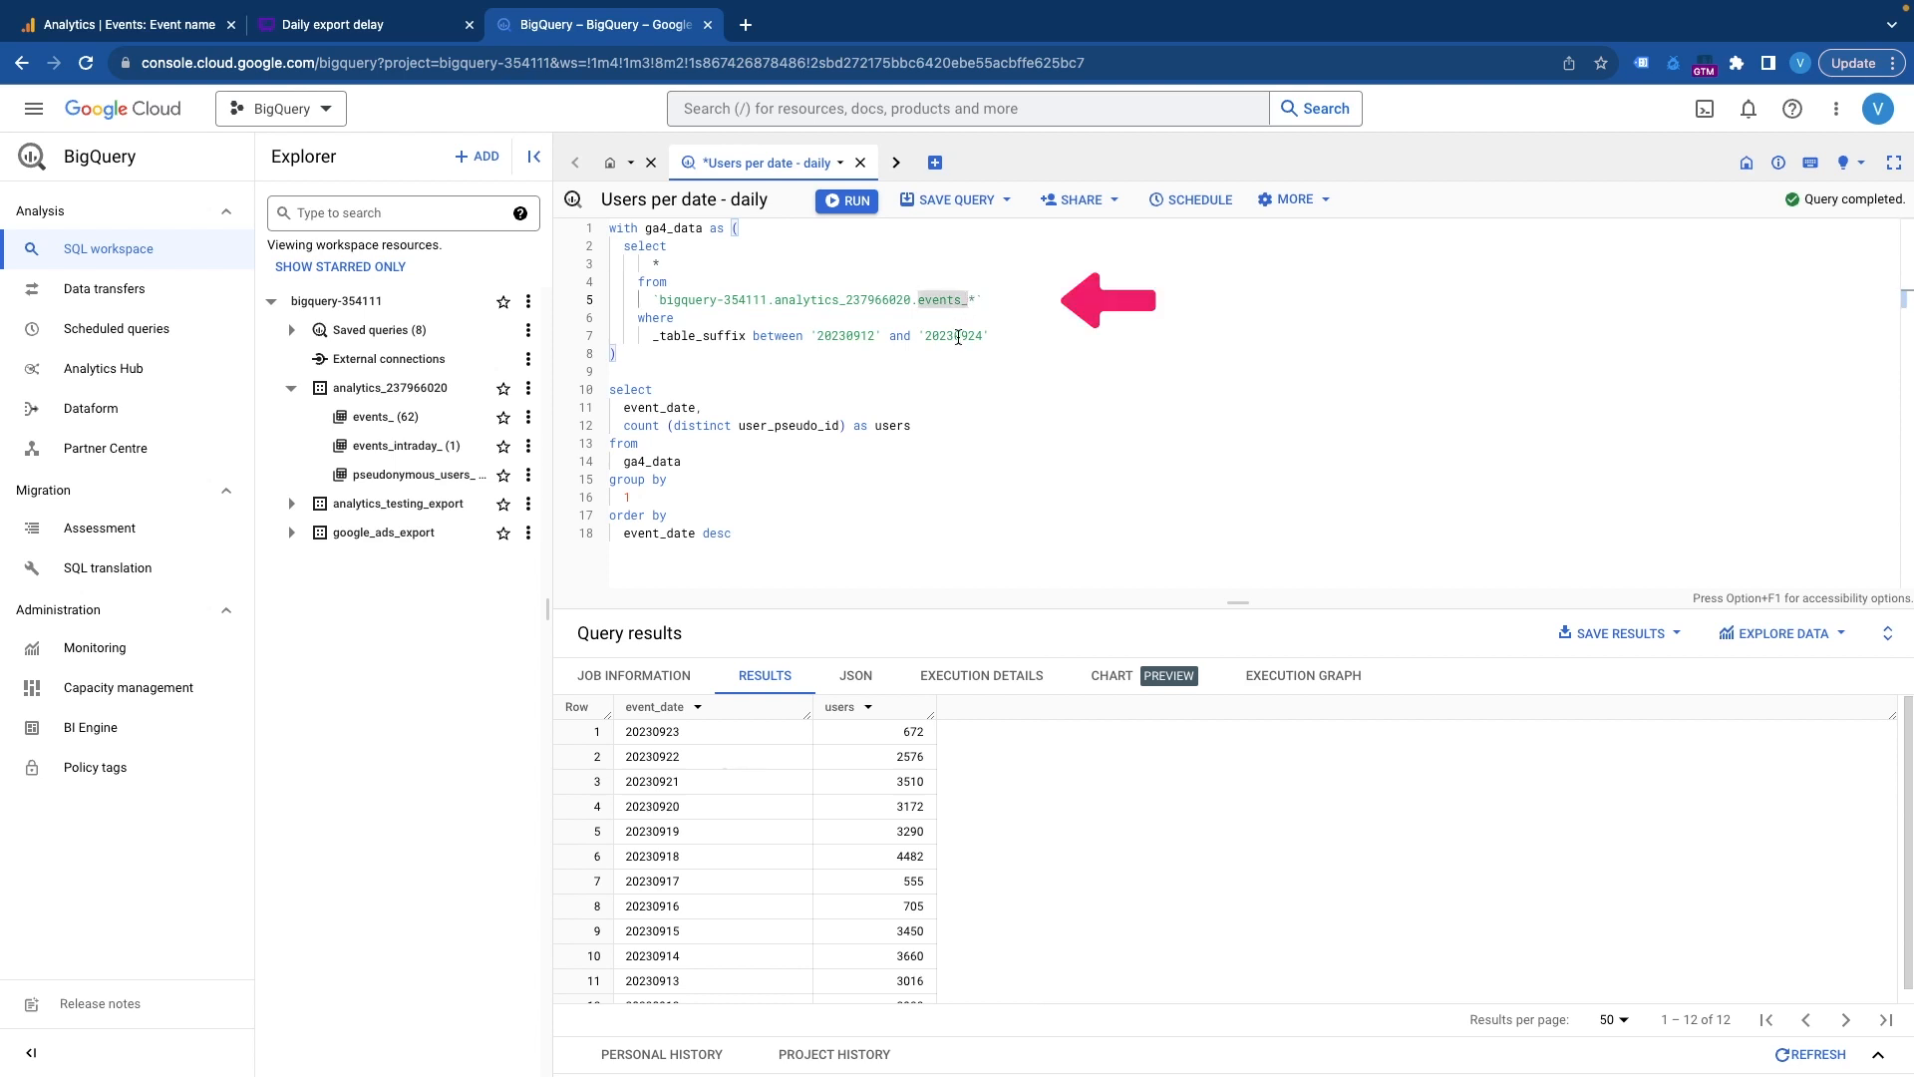
pyautogui.write('events_intraday_')
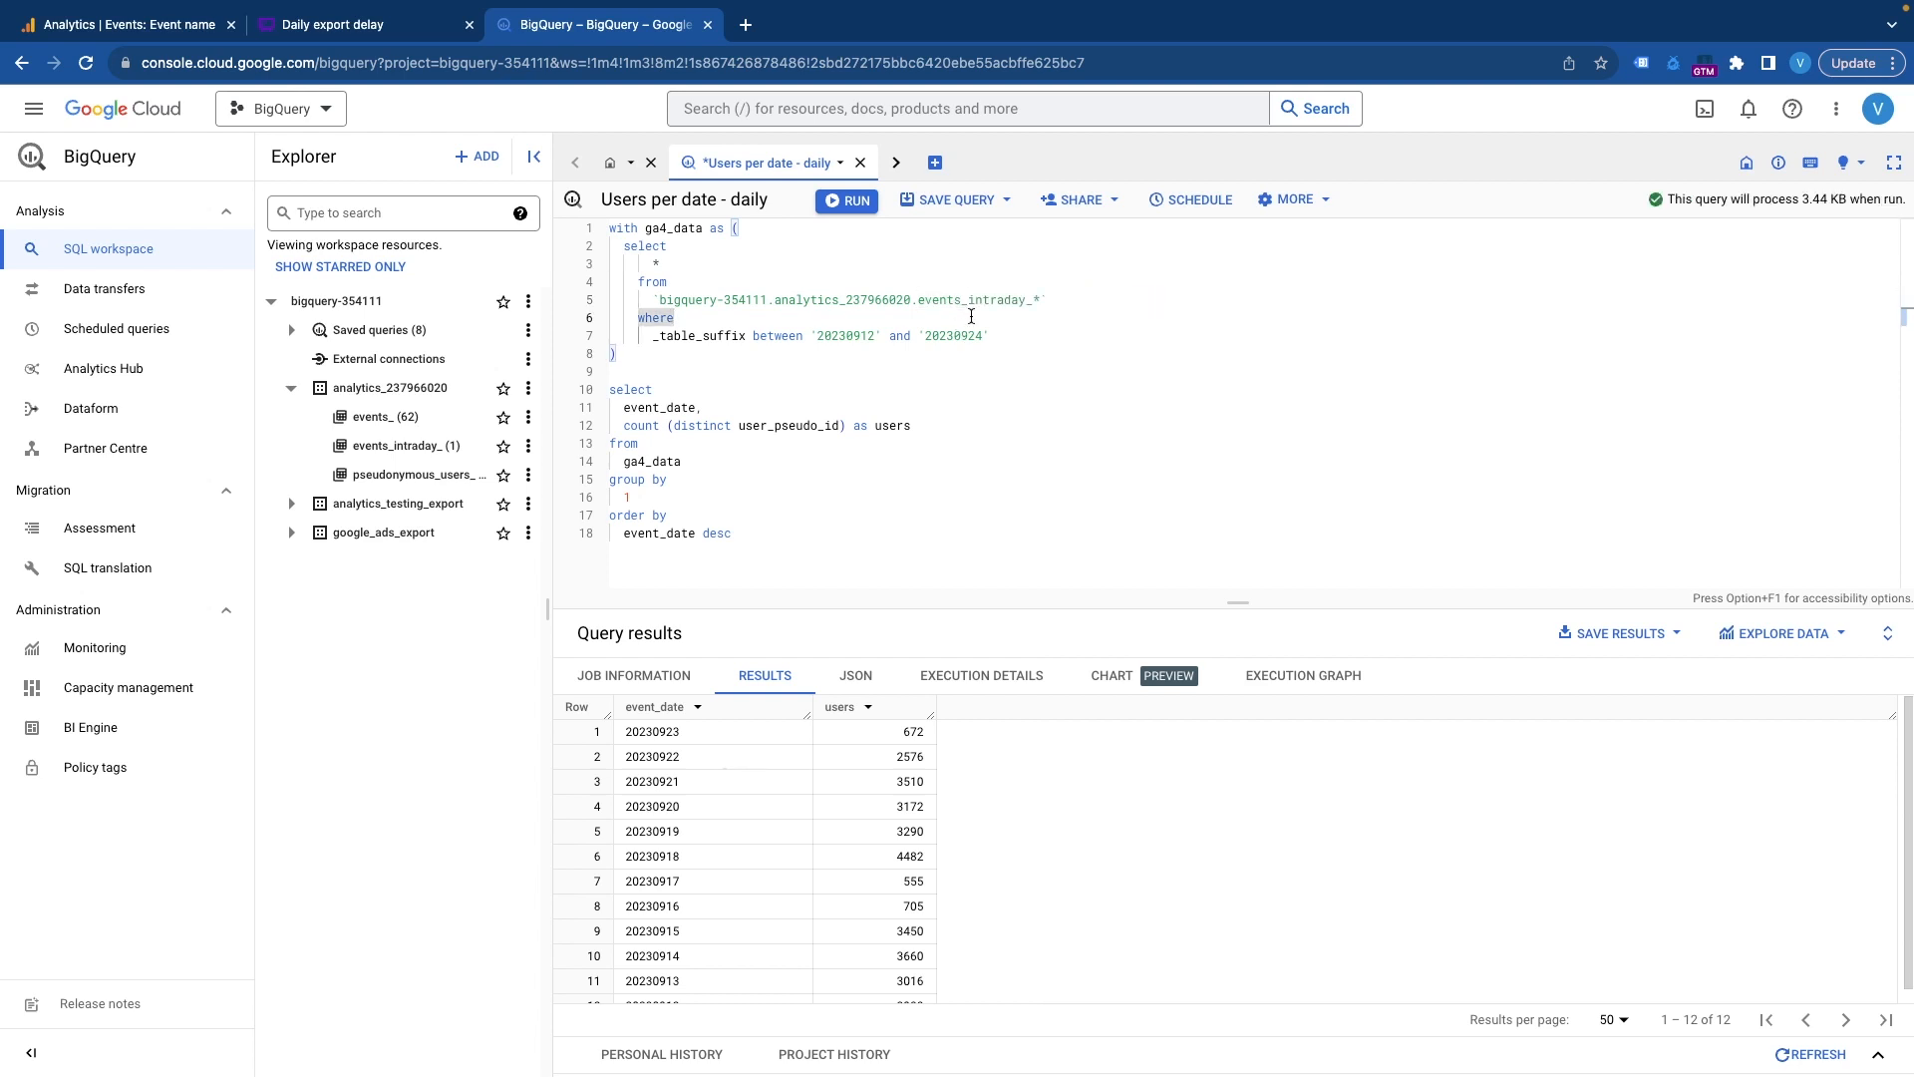
pyautogui.click(969, 317)
pyautogui.click(845, 200)
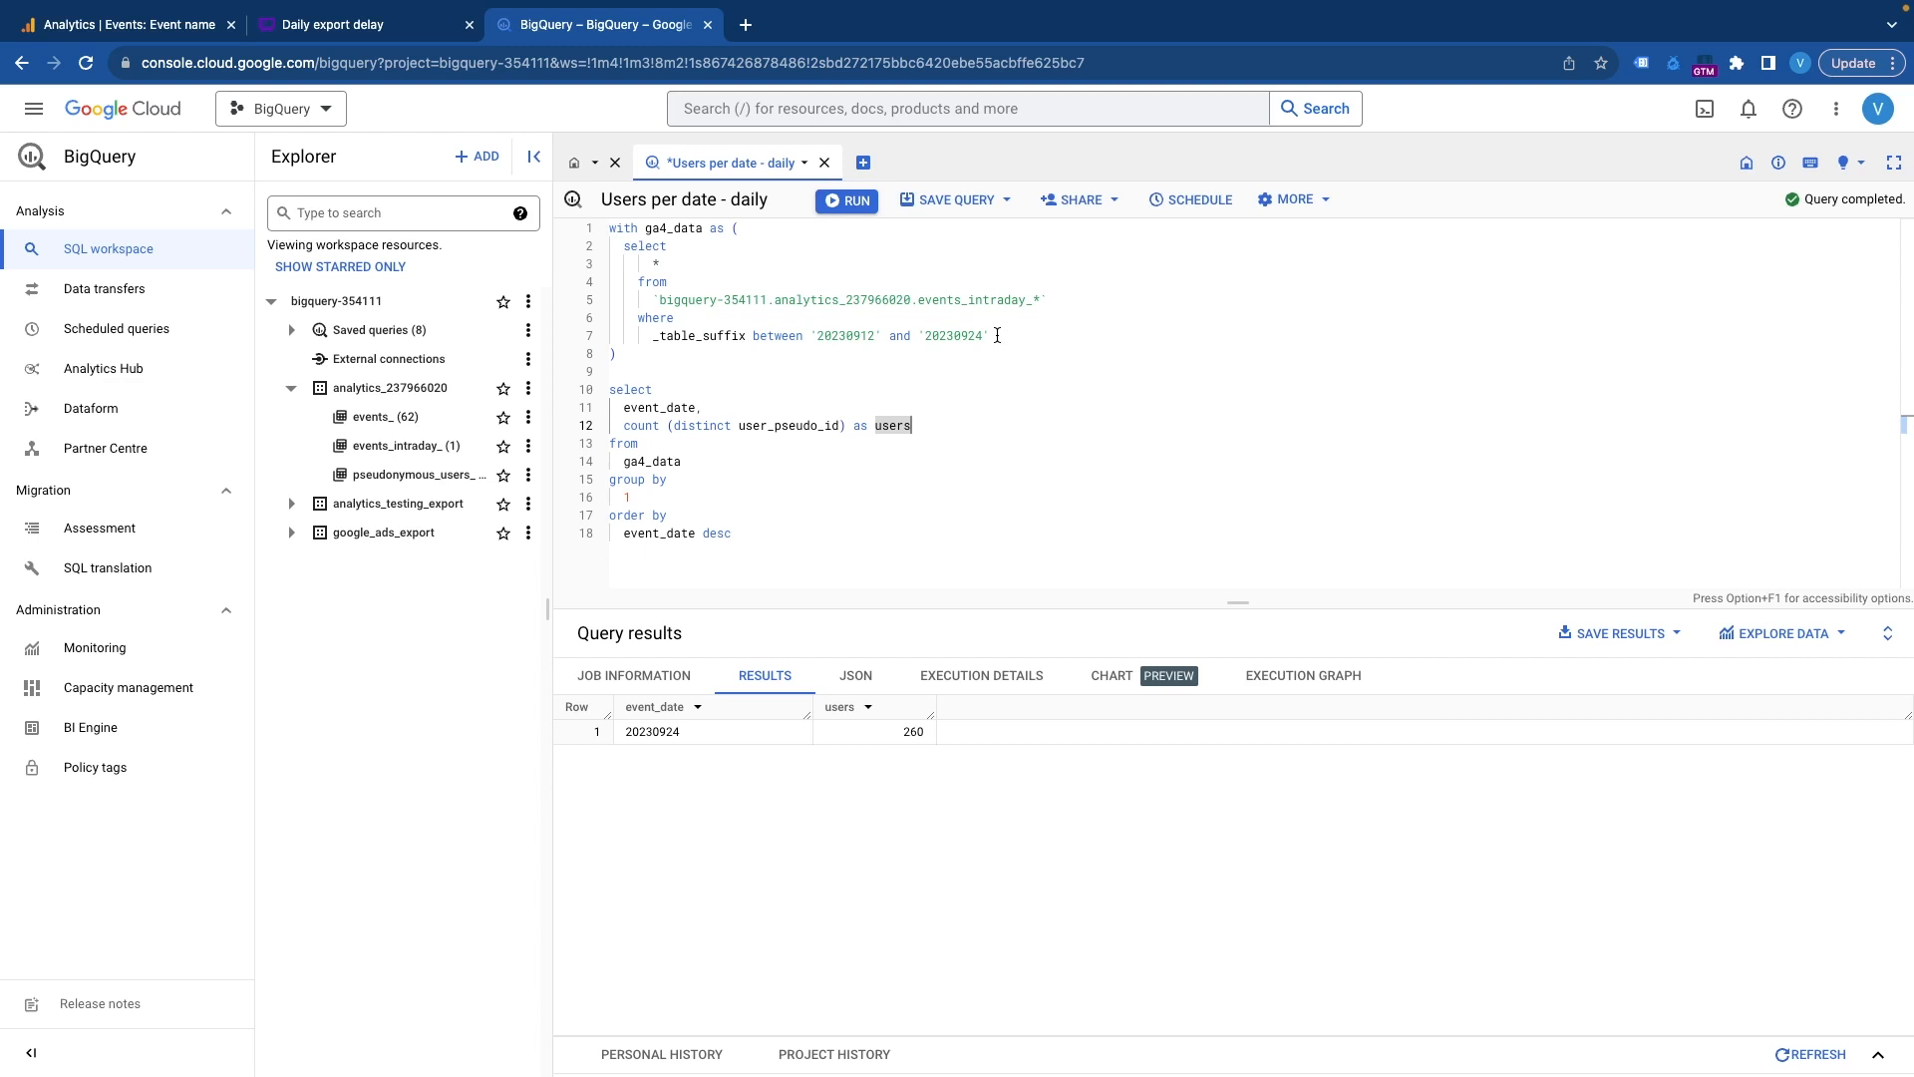
# Step: Duplicate the whole select statement inside ga4_data below the original, separated by a blank line
pyautogui.moveTo(997, 336); pyautogui.dragTo(624, 247)
pyautogui.press('super+c')
pyautogui.press('Right')
pyautogui.press('Return')
pyautogui.press('Return')
pyautogui.press('super+v')
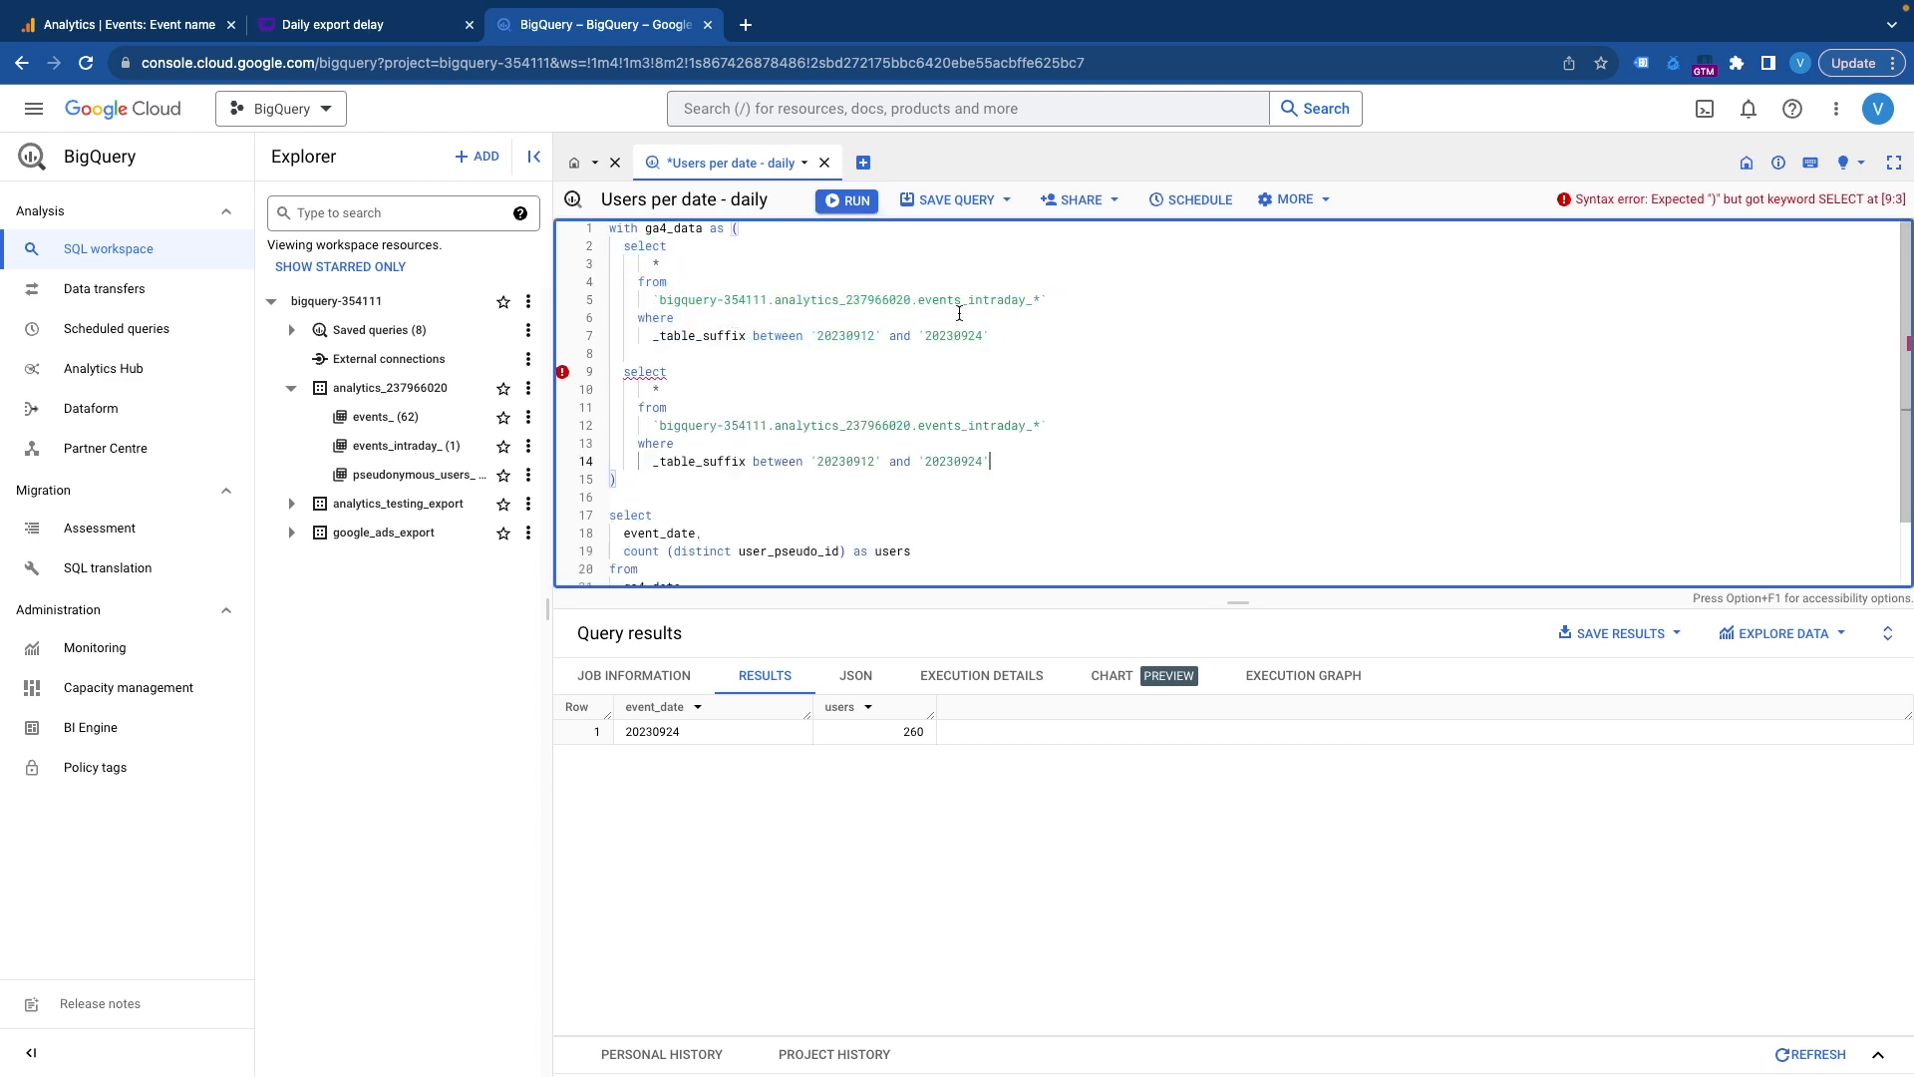
# Step: Change the first select's source table to events_*, and check the second select's table and the first select's date range
pyautogui.moveTo(1026, 300); pyautogui.dragTo(962, 301)
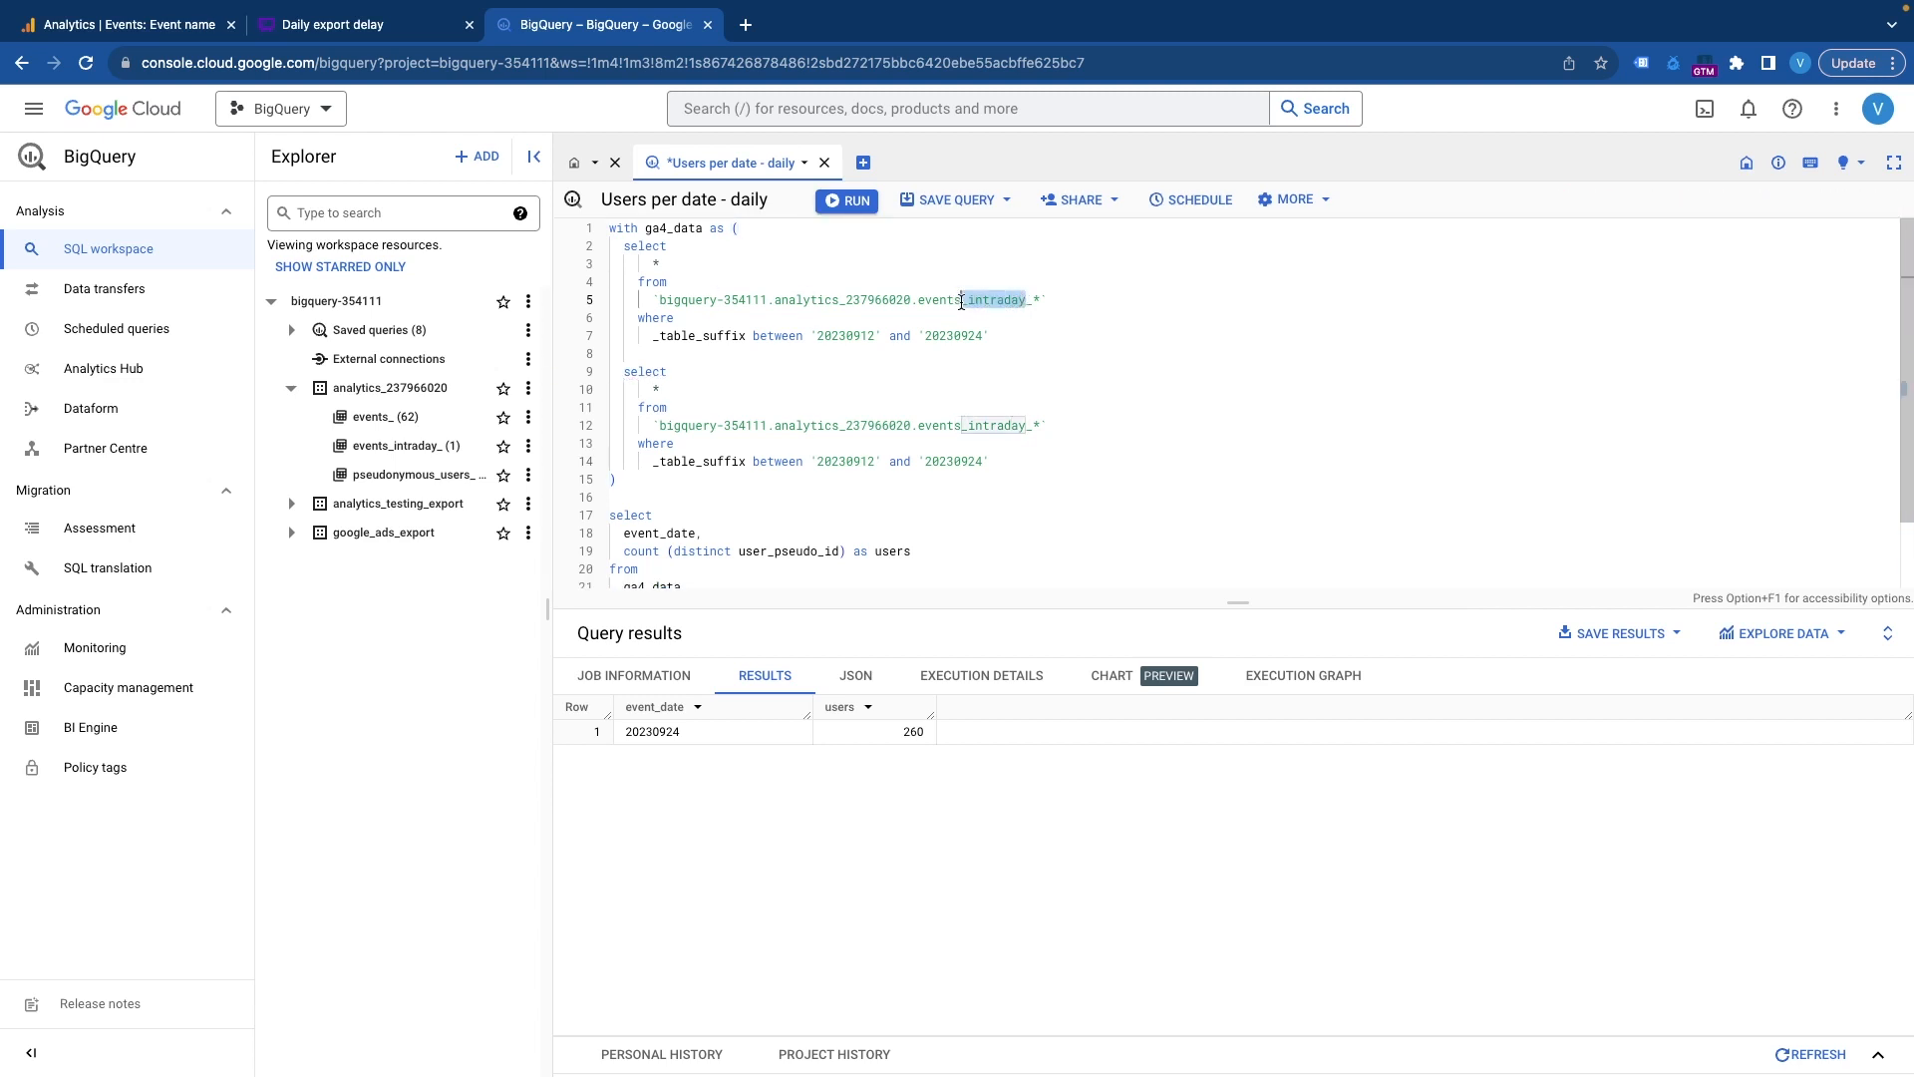
pyautogui.press('BackSpace')
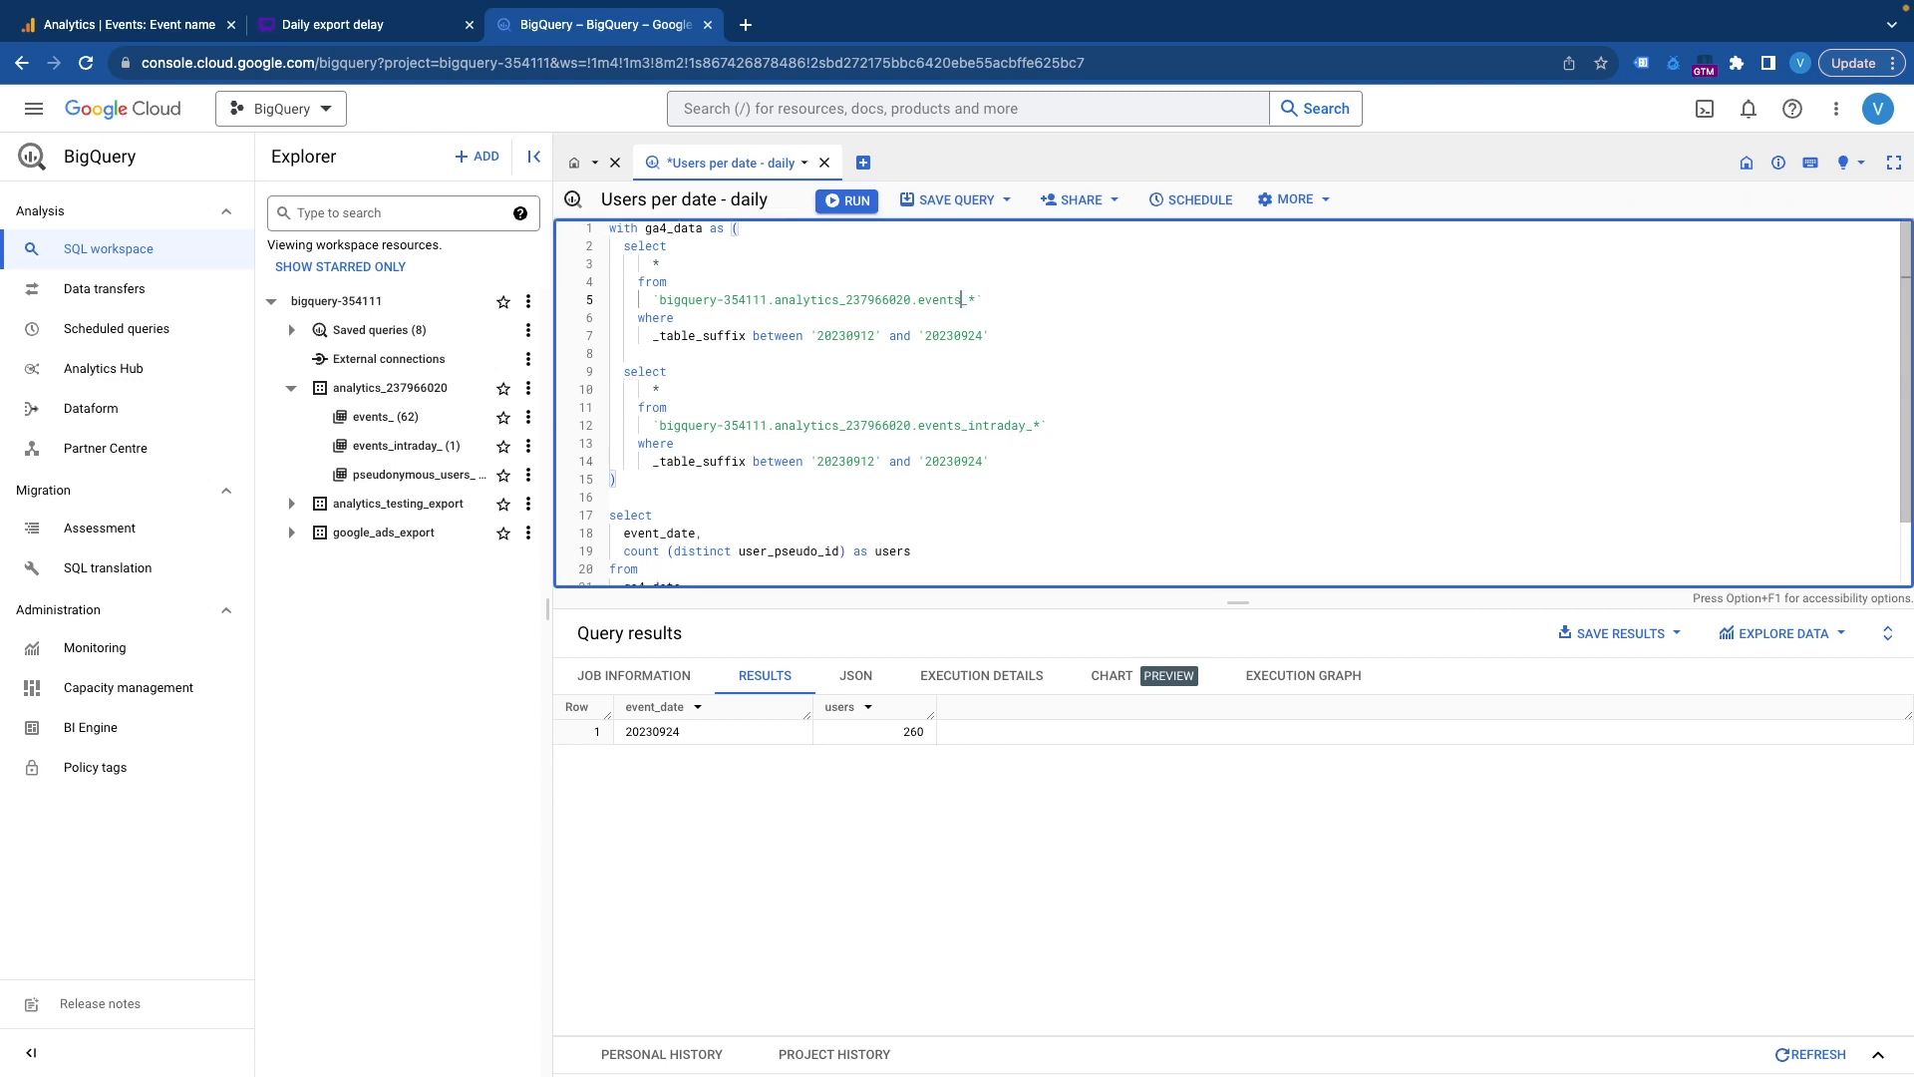
pyautogui.doubleClick(982, 426)
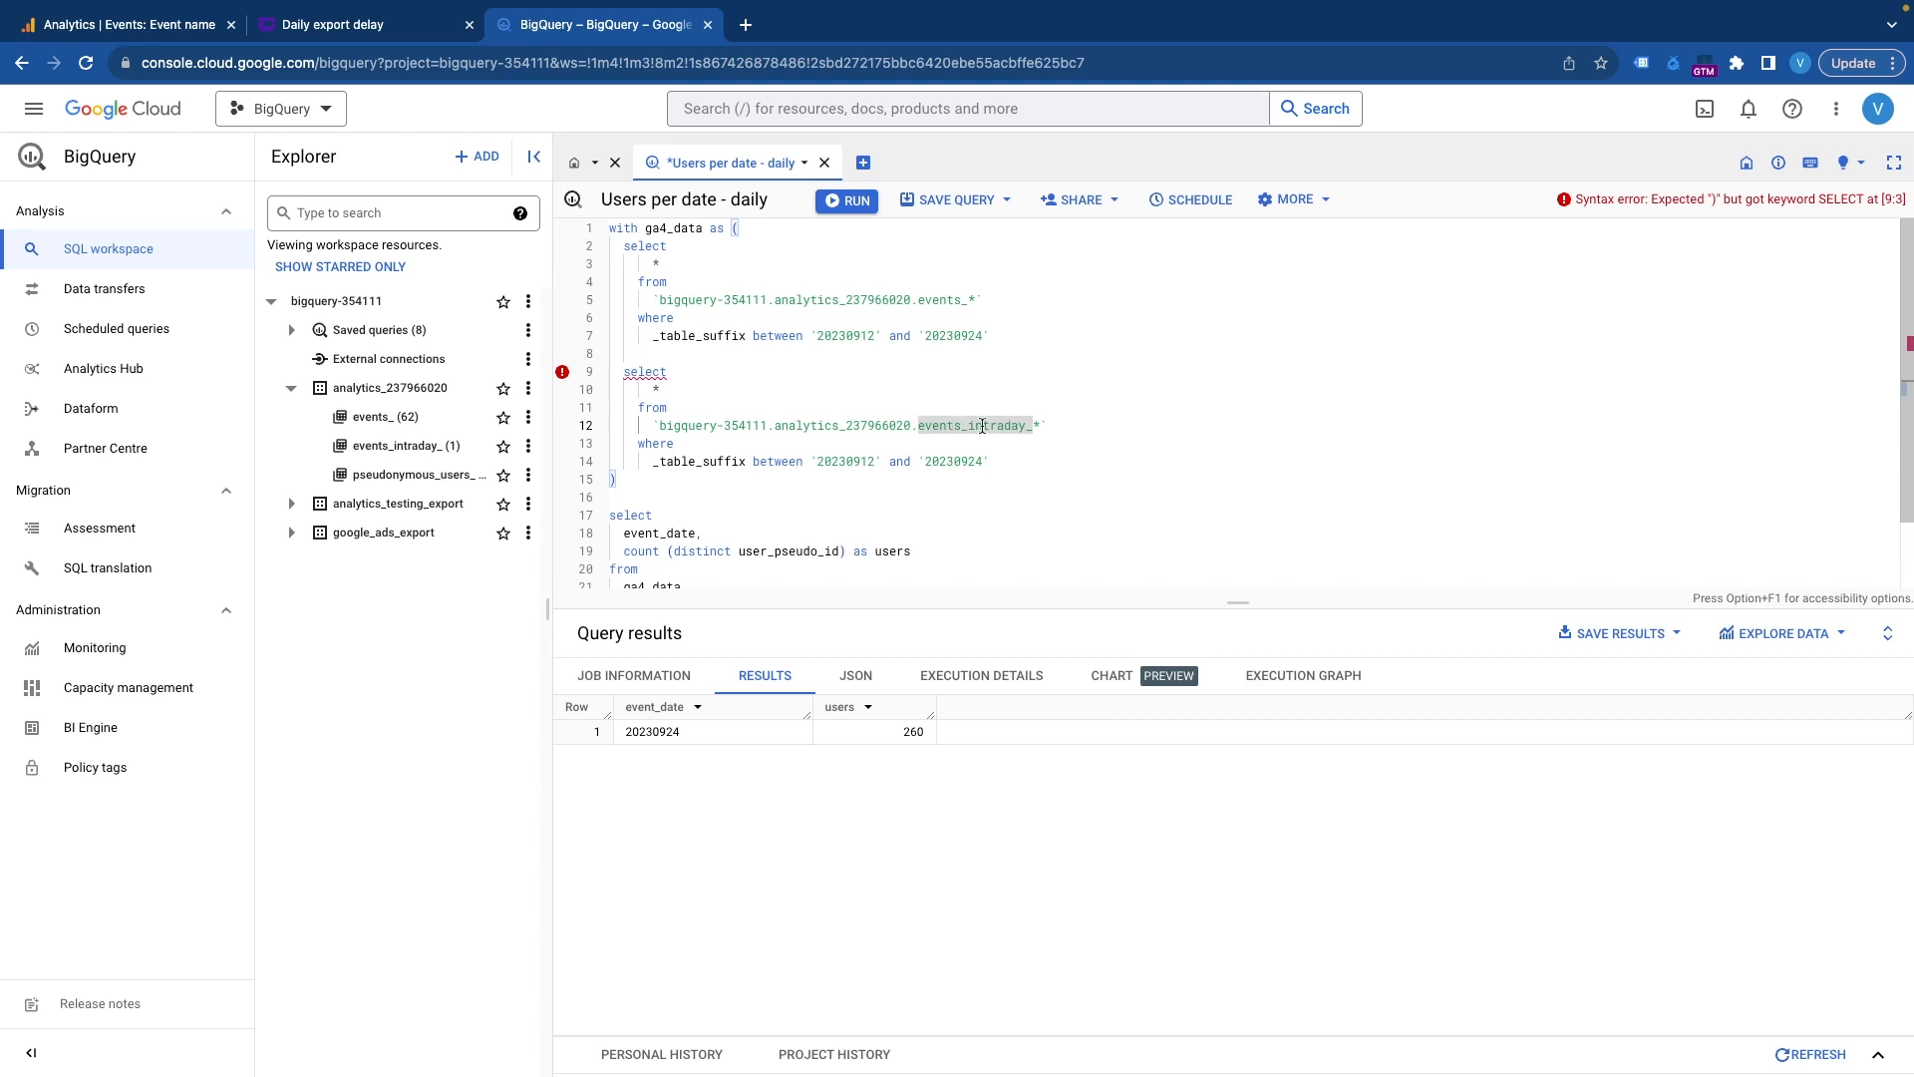
pyautogui.click(859, 336)
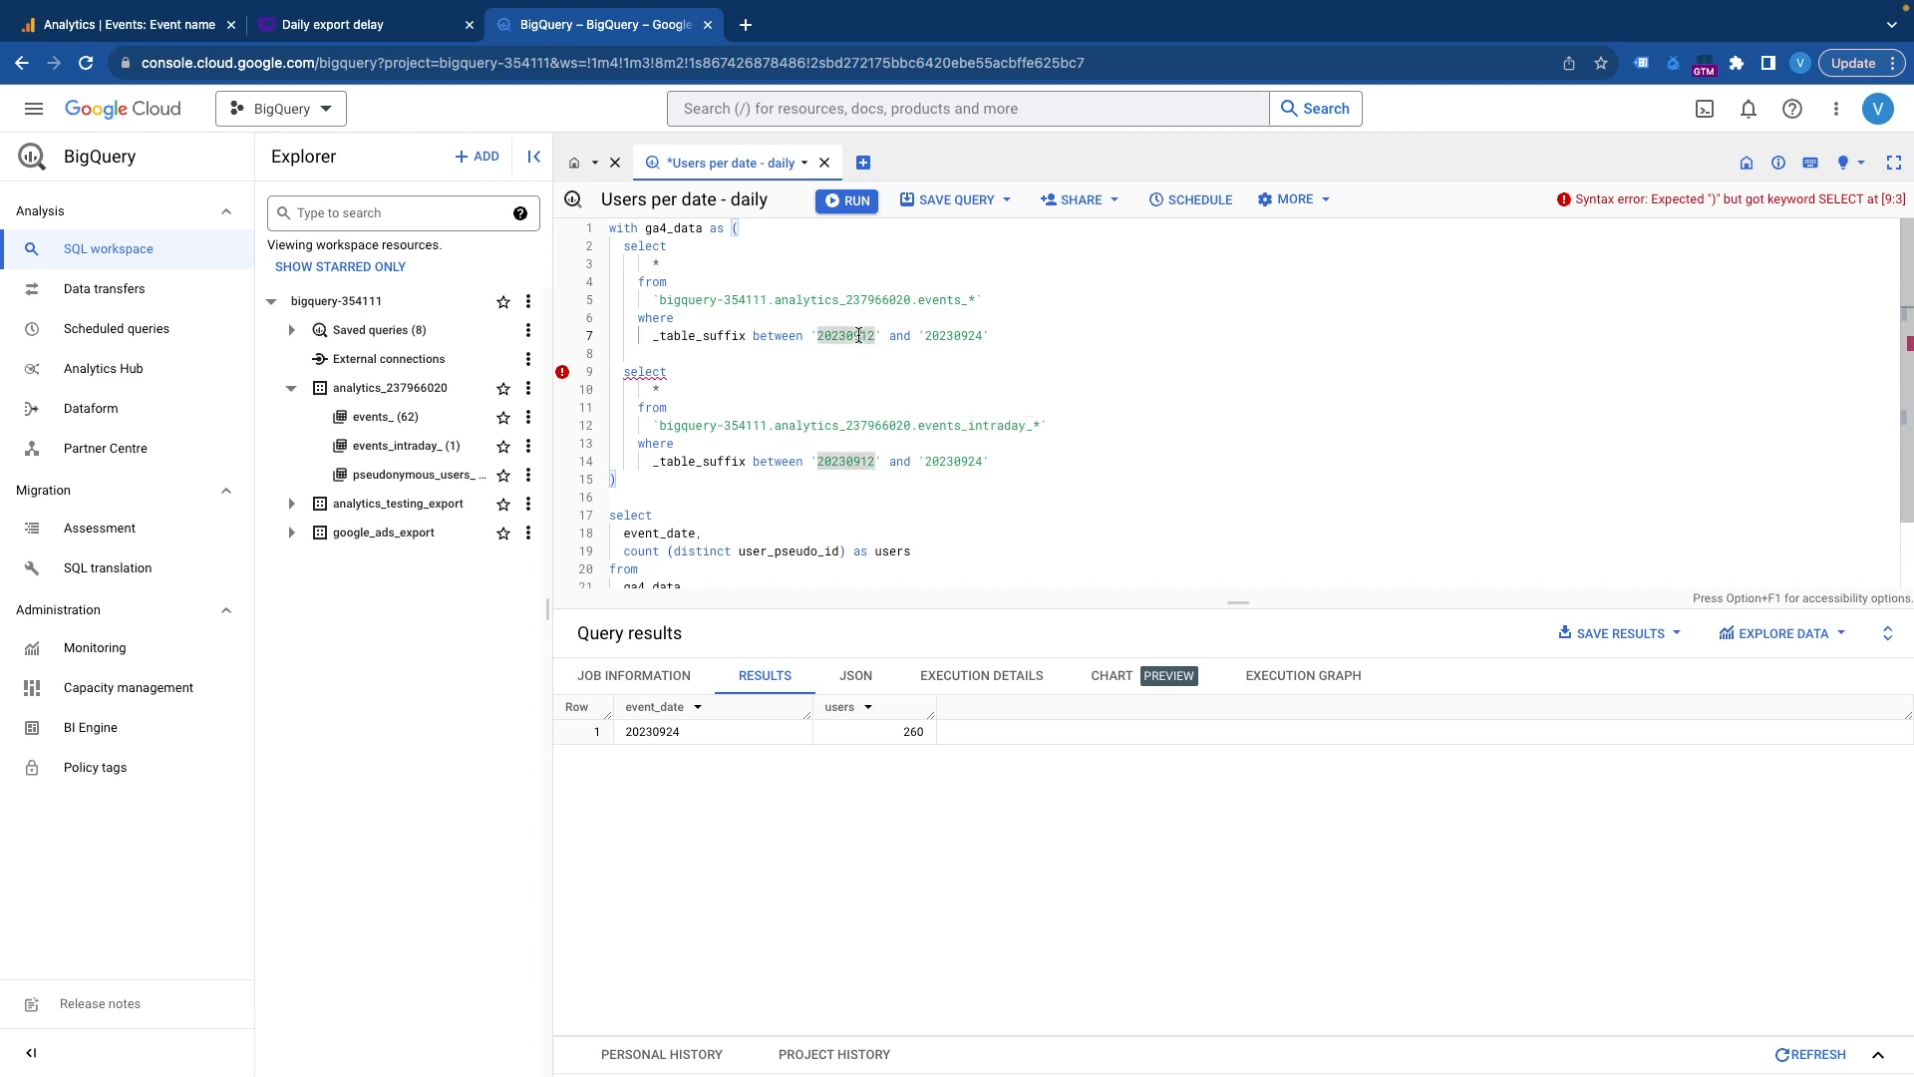
pyautogui.click(960, 336)
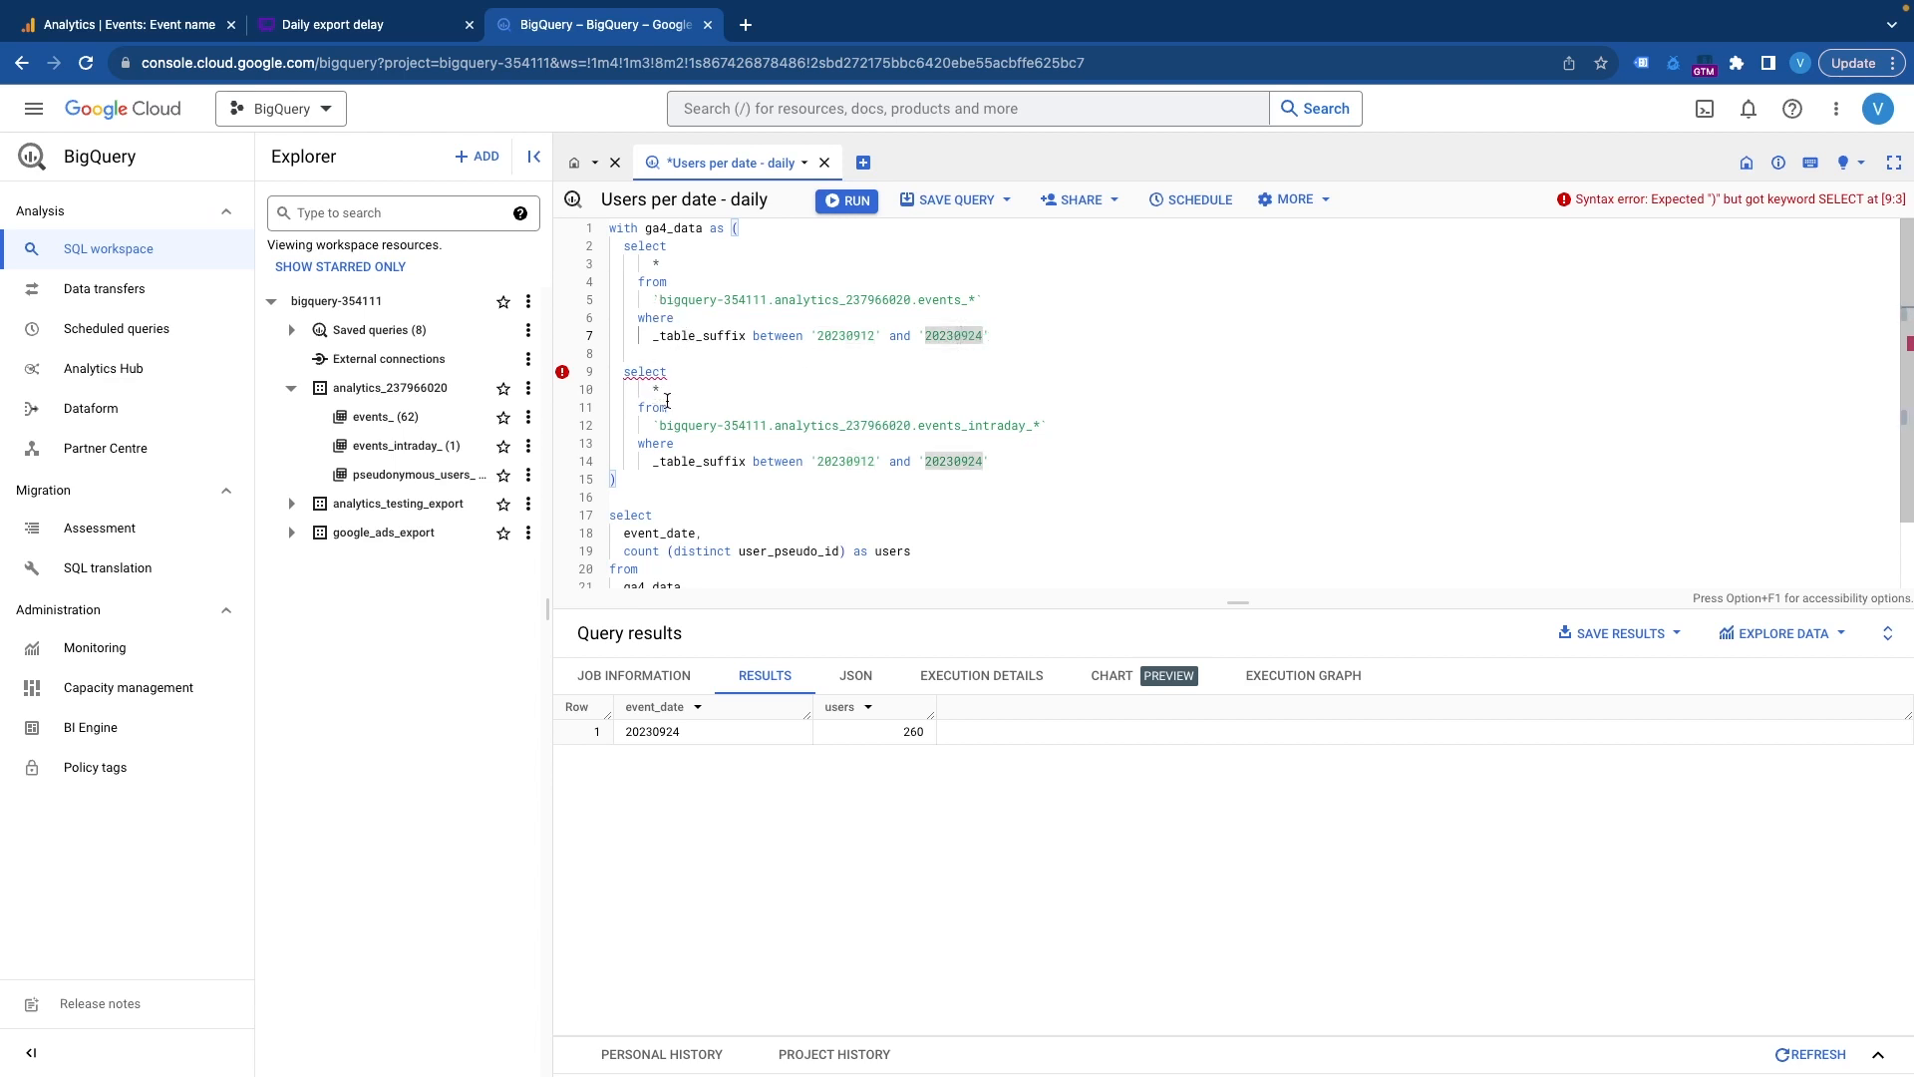
# Step: Insert "union all" between the two select statements inside ga4_data
pyautogui.click(1013, 331)
pyautogui.press('Return')
pyautogui.press('Return')
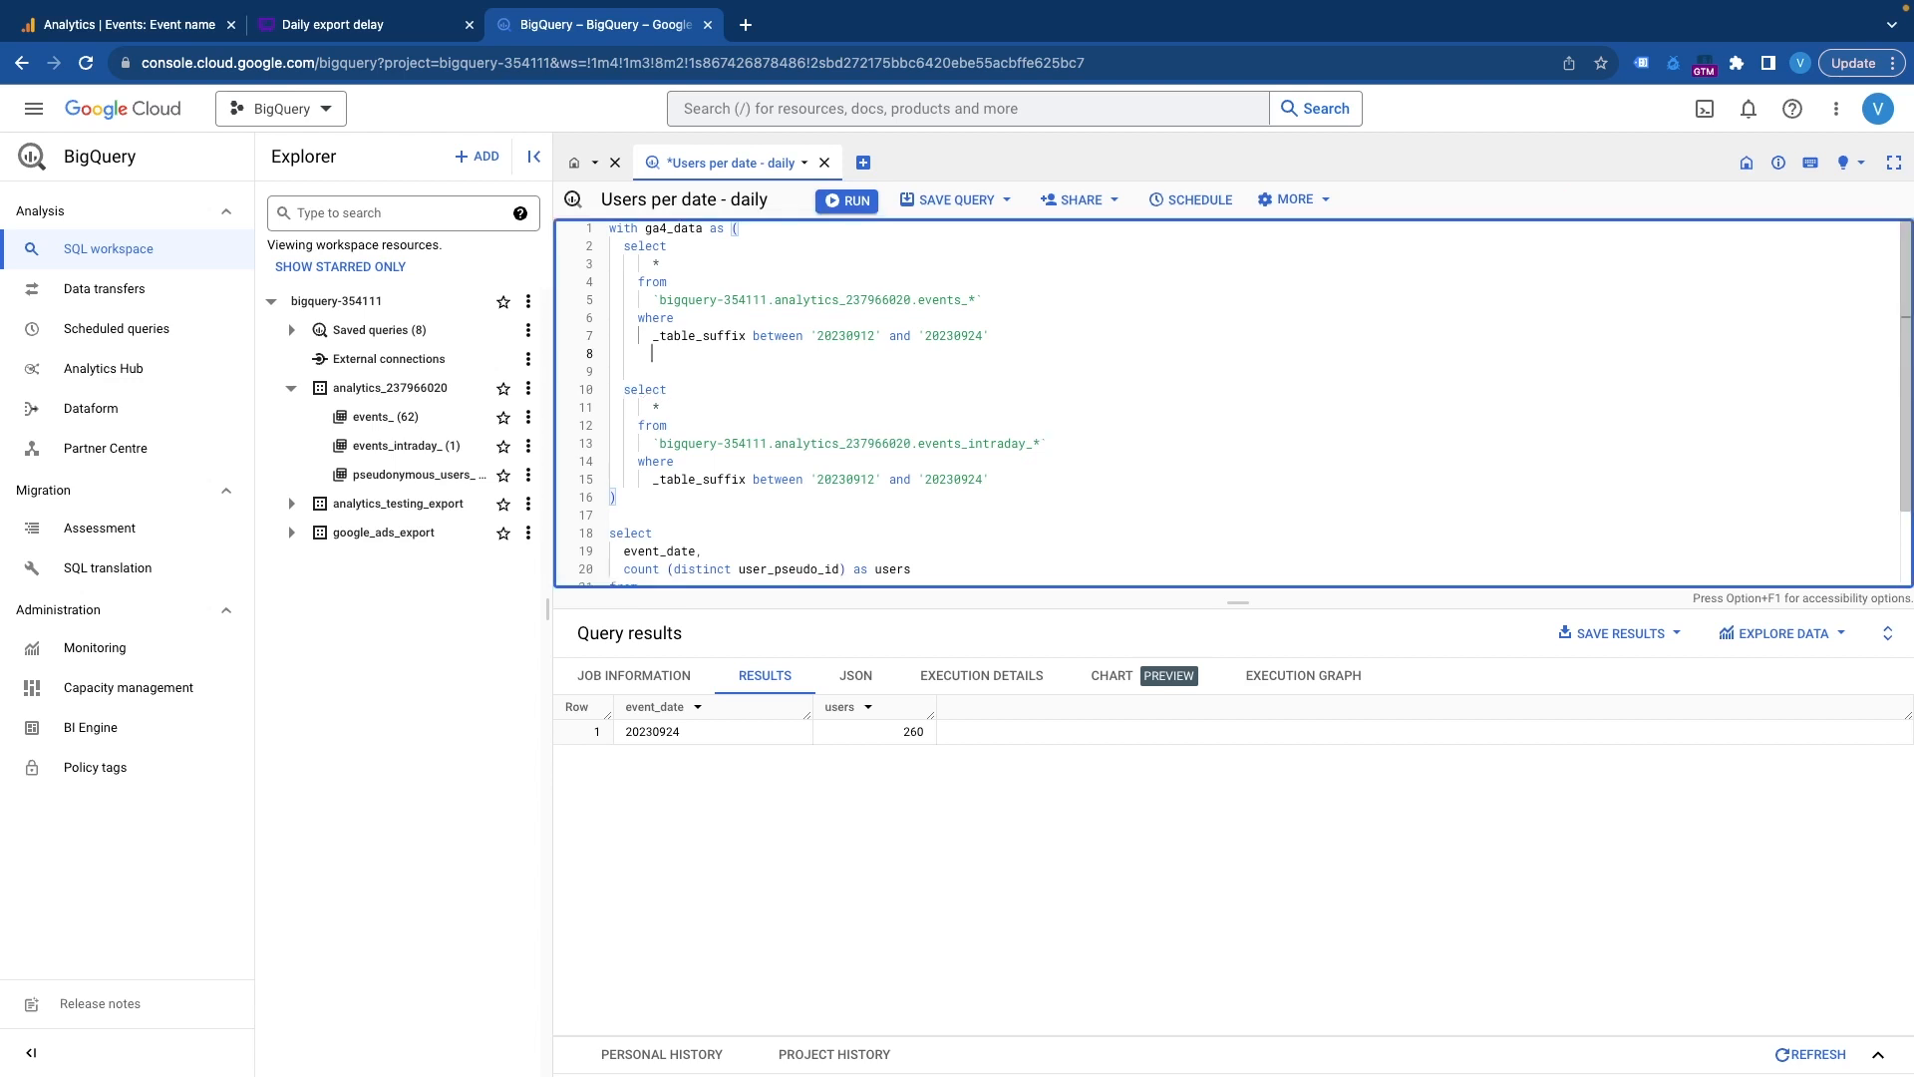
pyautogui.write('union all')
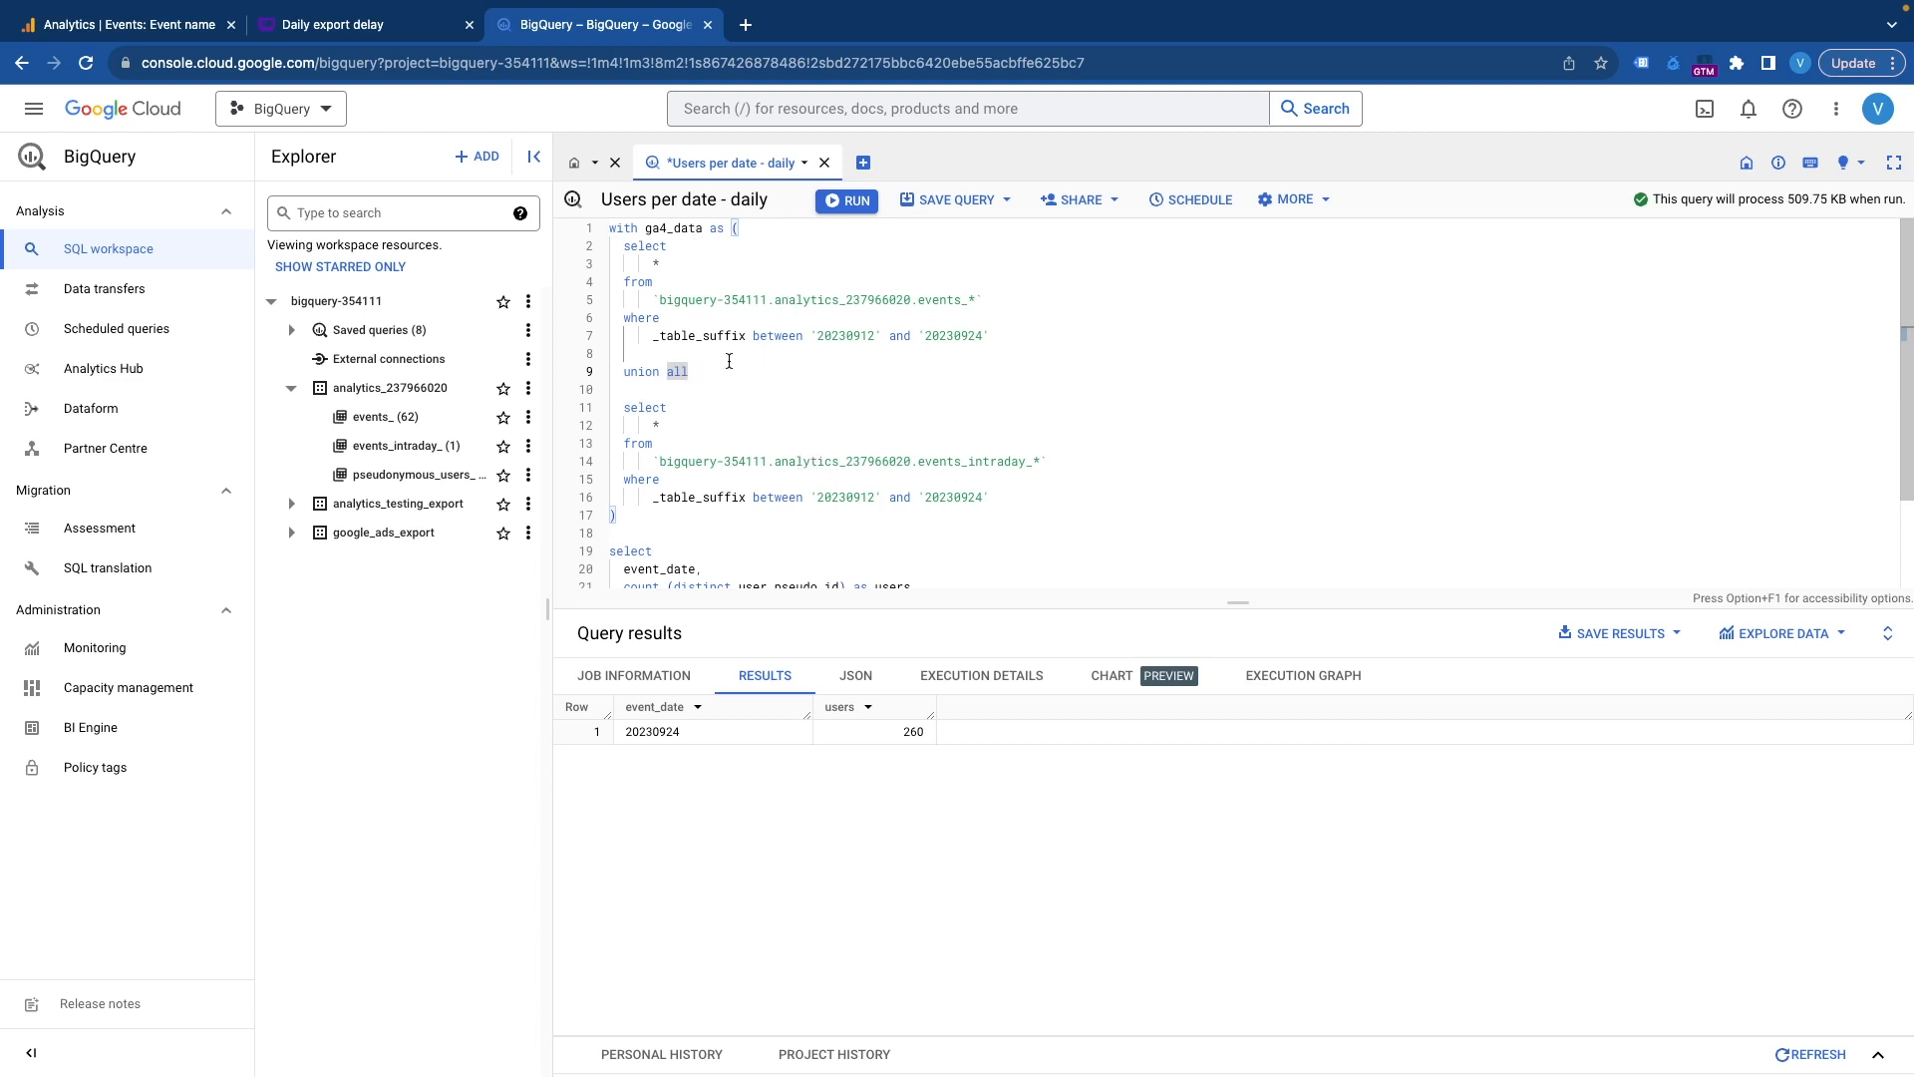
# Step: Check the final select's reference to ga4_data and run the combined daily and intraday query
pyautogui.click(825, 388)
pyautogui.scroll(-2, 825, 388)
pyautogui.moveTo(688, 509); pyautogui.dragTo(625, 511)
pyautogui.scroll(3, 674, 458)
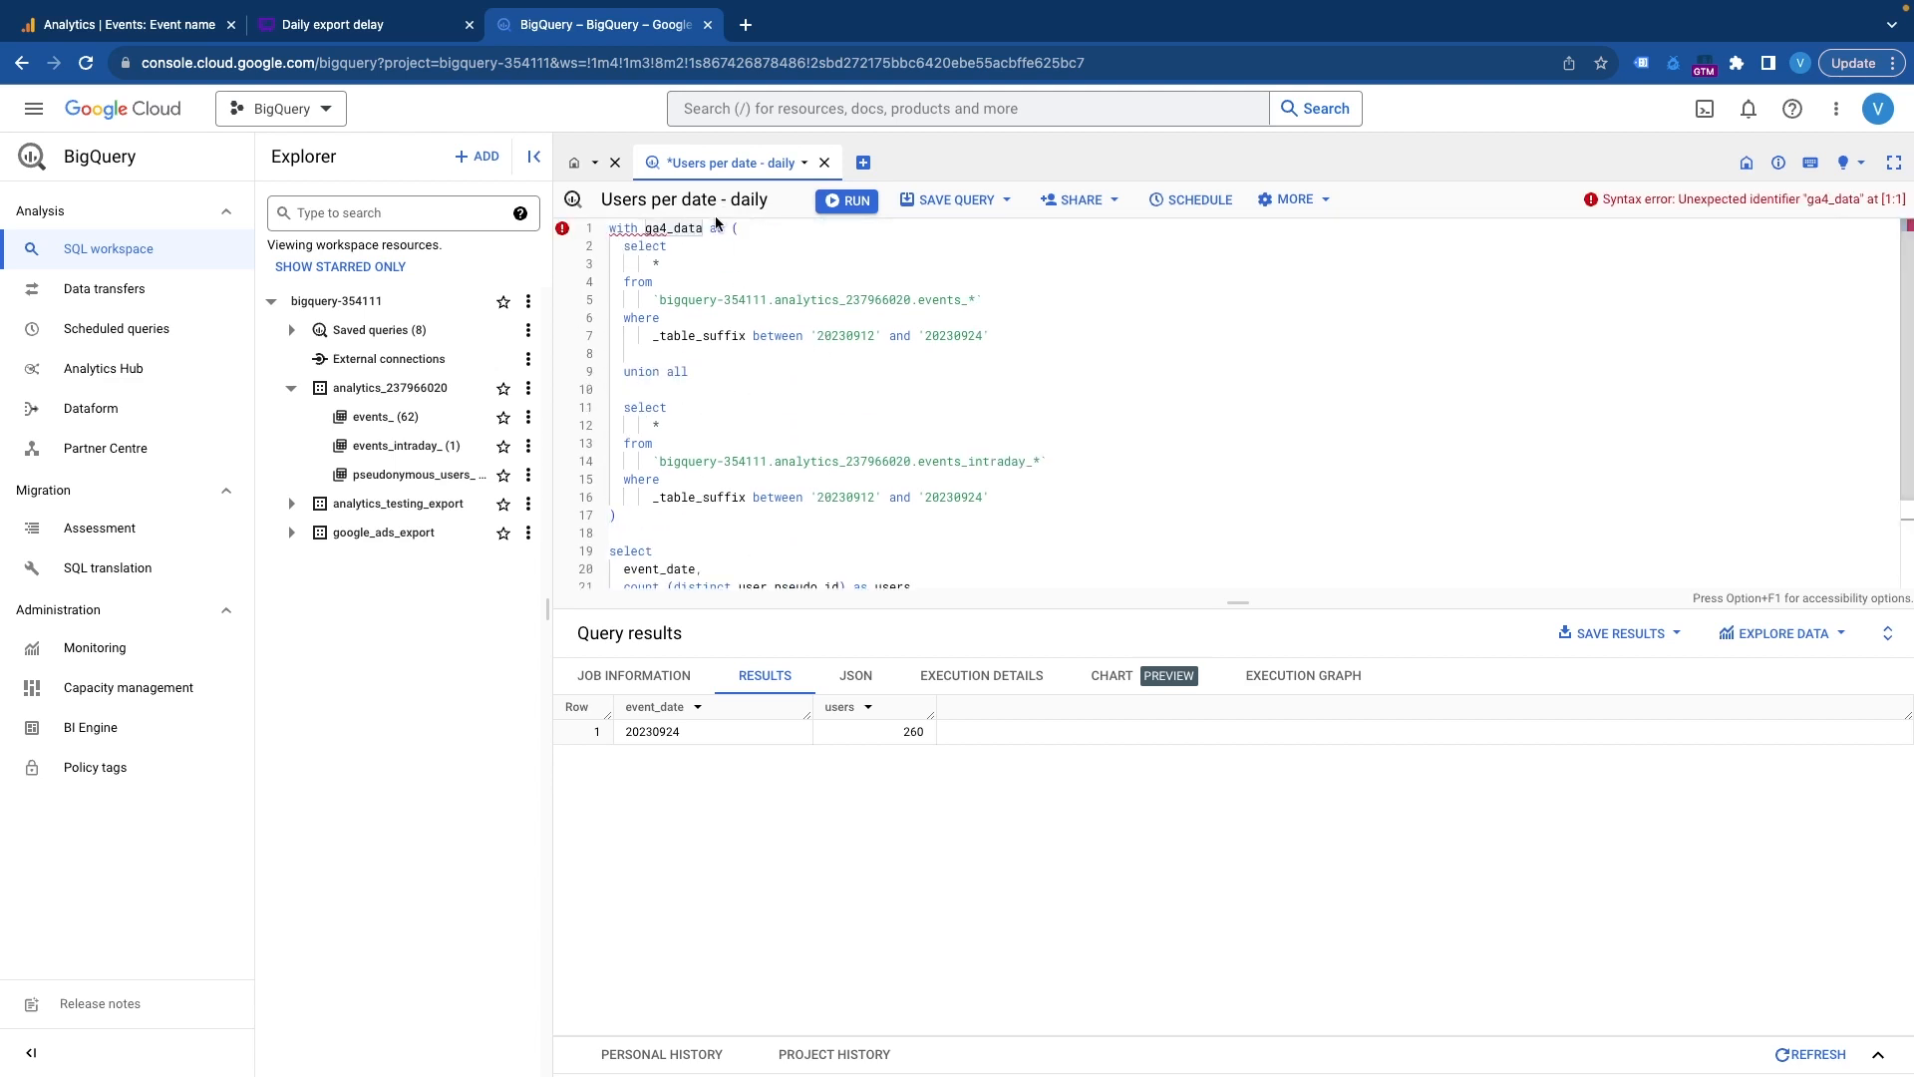
pyautogui.click(710, 426)
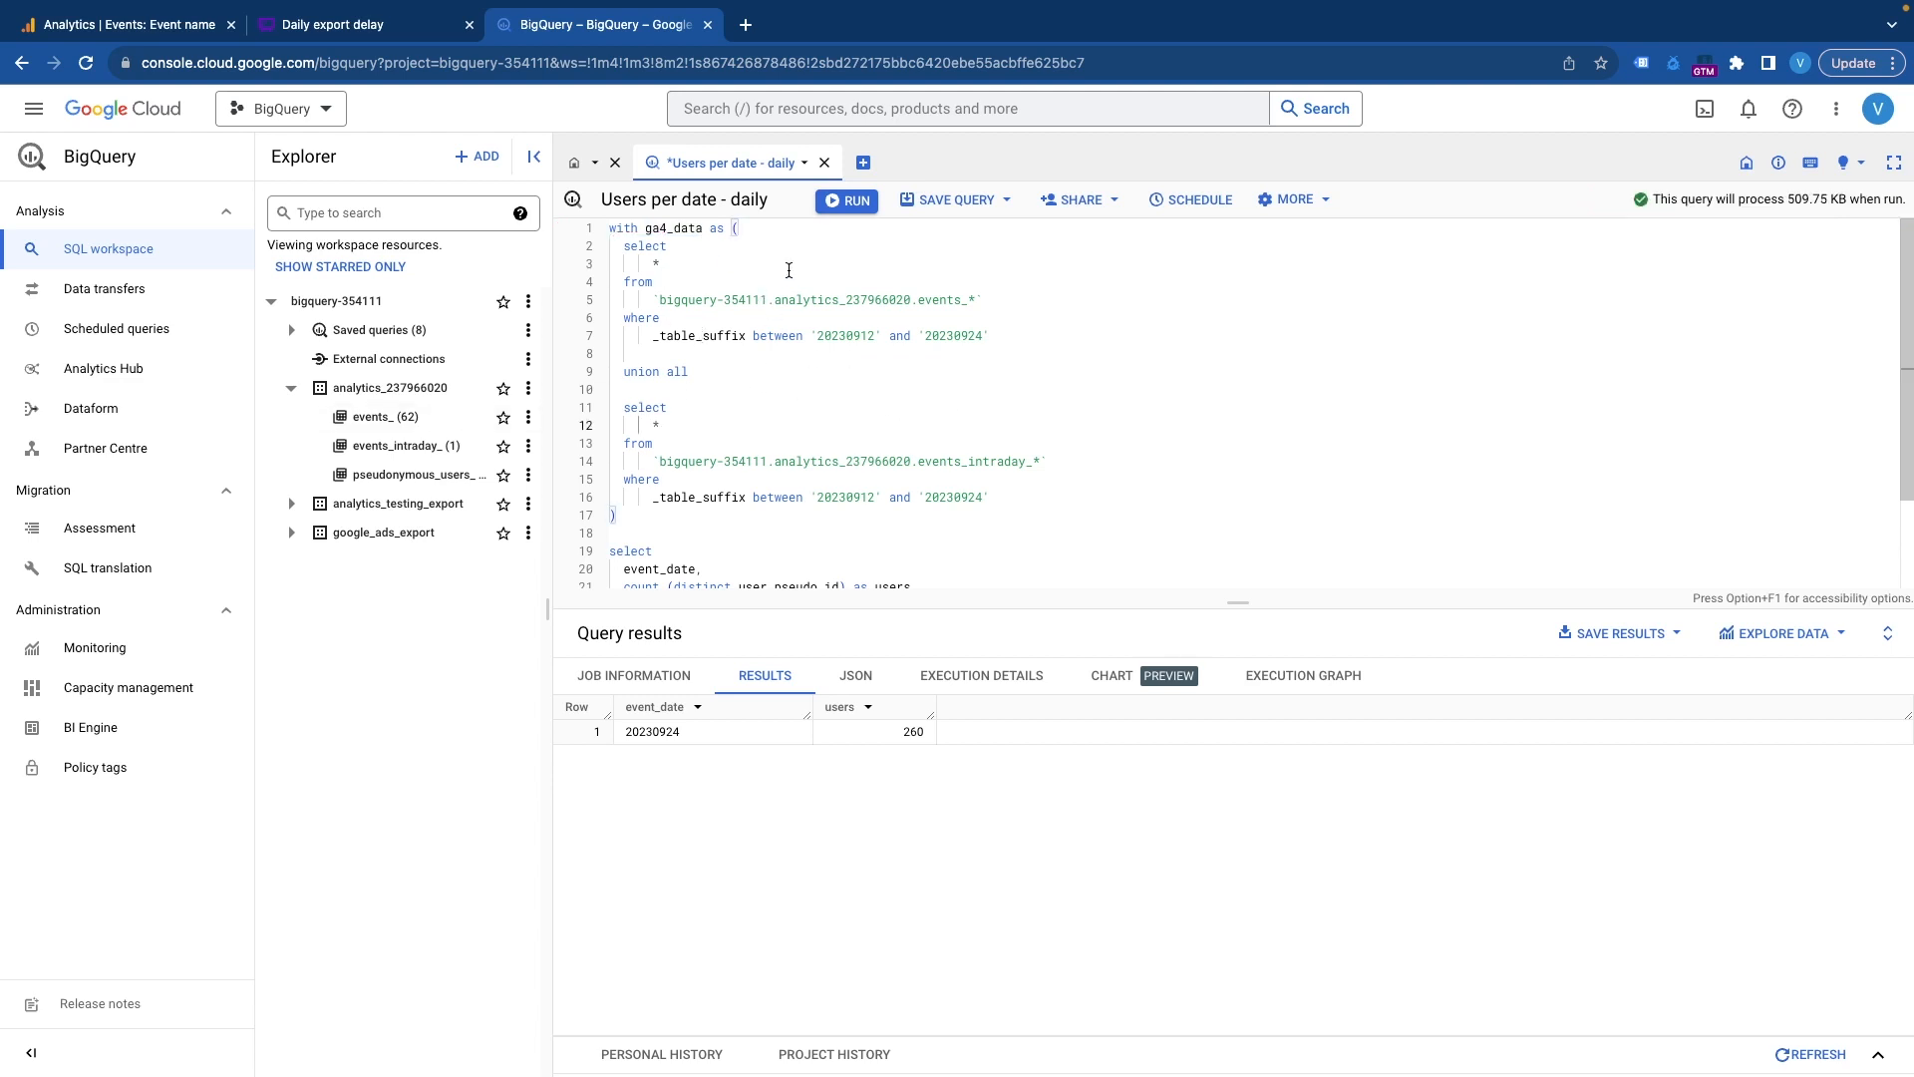
pyautogui.click(846, 204)
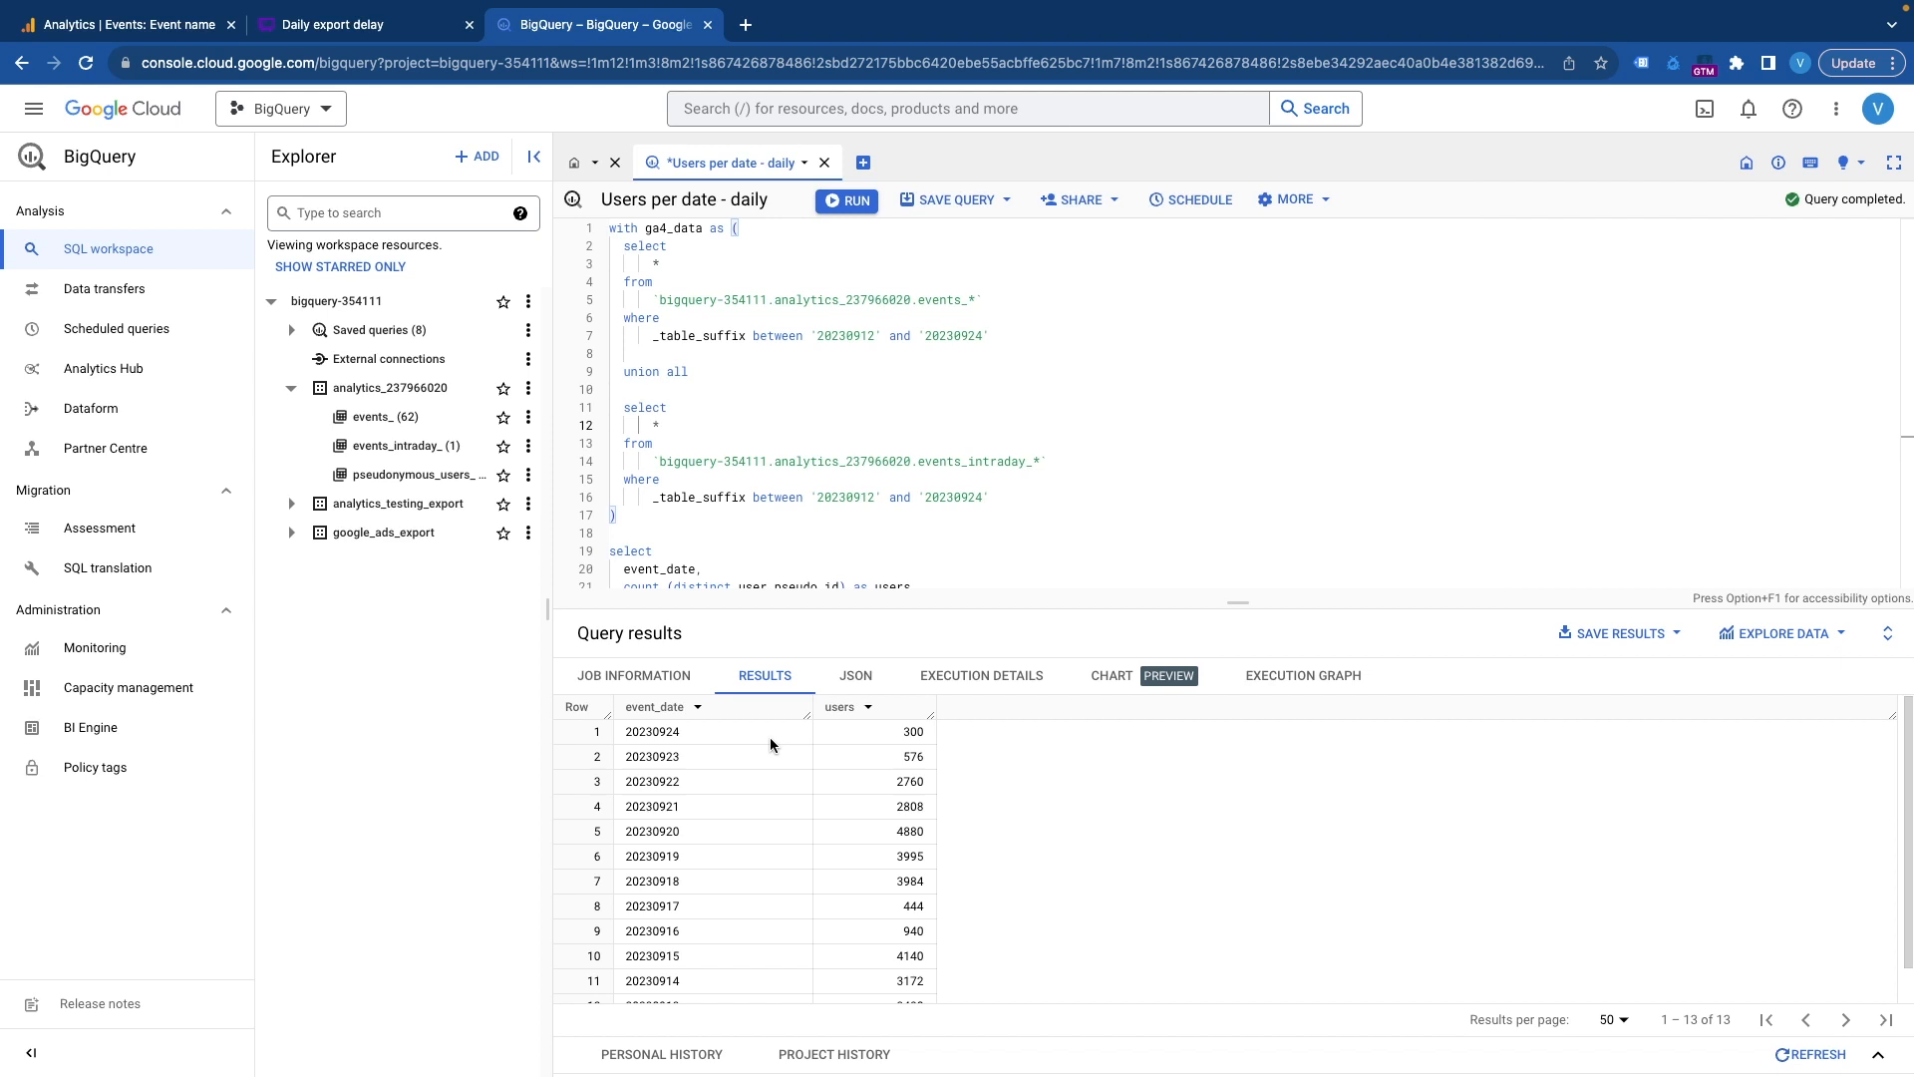
# Step: Replace the asterisk in ga4_data's first select with the columns event_date, user_pseudo_id and event_name, one per line
pyautogui.click(686, 268)
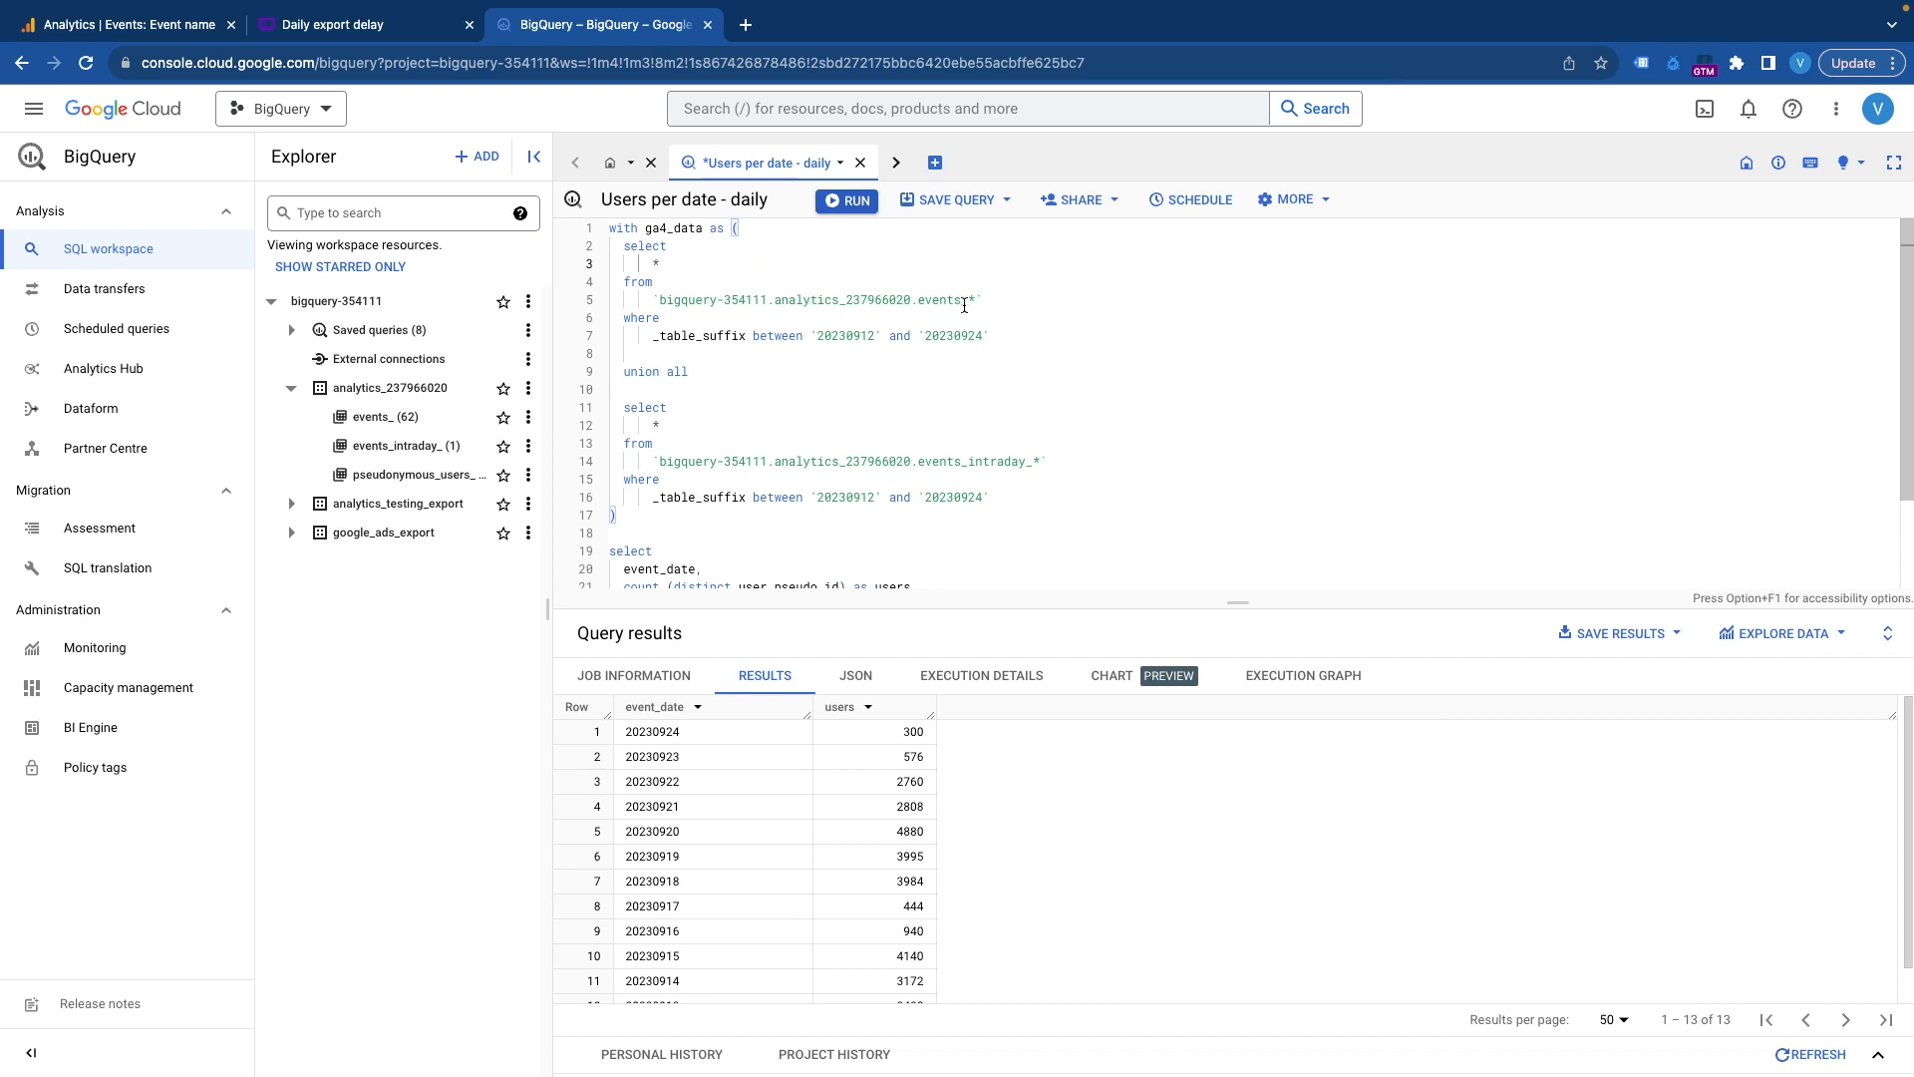
pyautogui.moveTo(661, 266); pyautogui.dragTo(640, 263)
pyautogui.write('event')
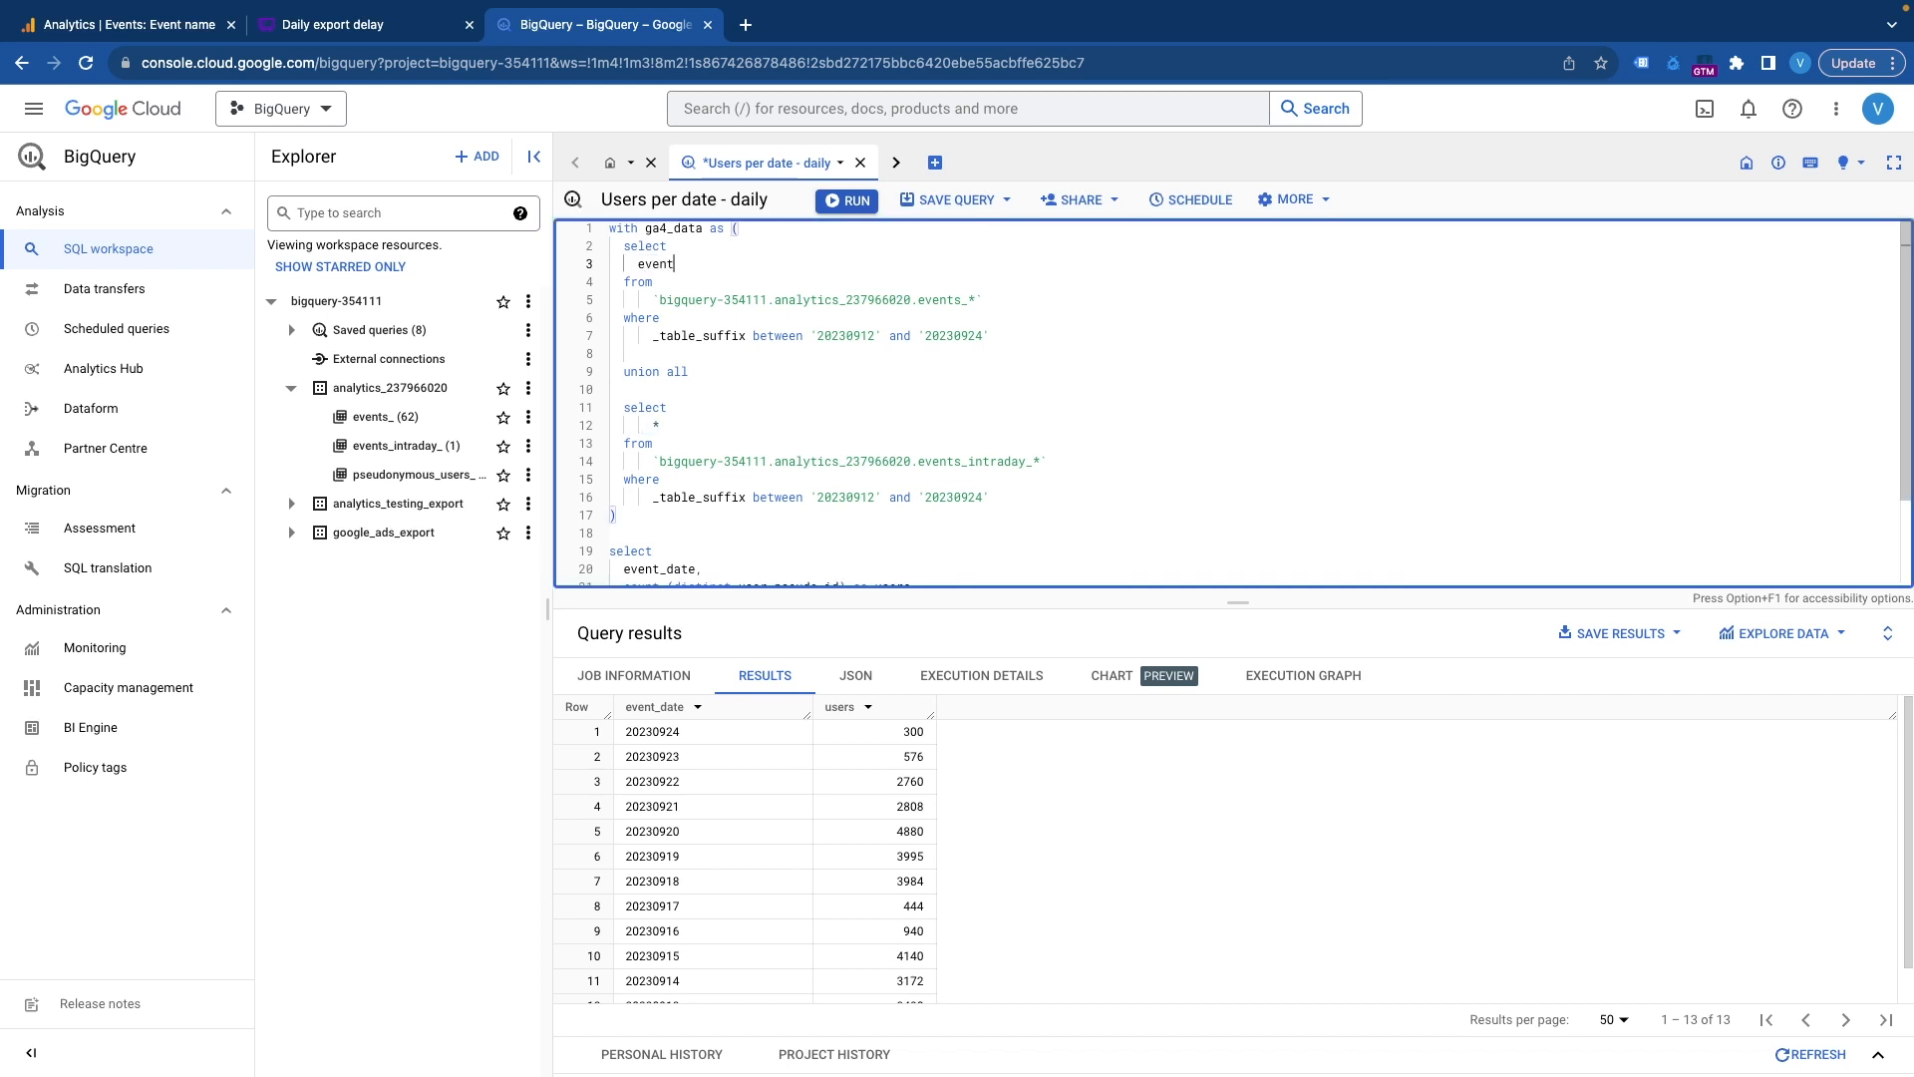
pyautogui.write('_date,')
pyautogui.press('Return')
pyautogui.write('user_pseudo')
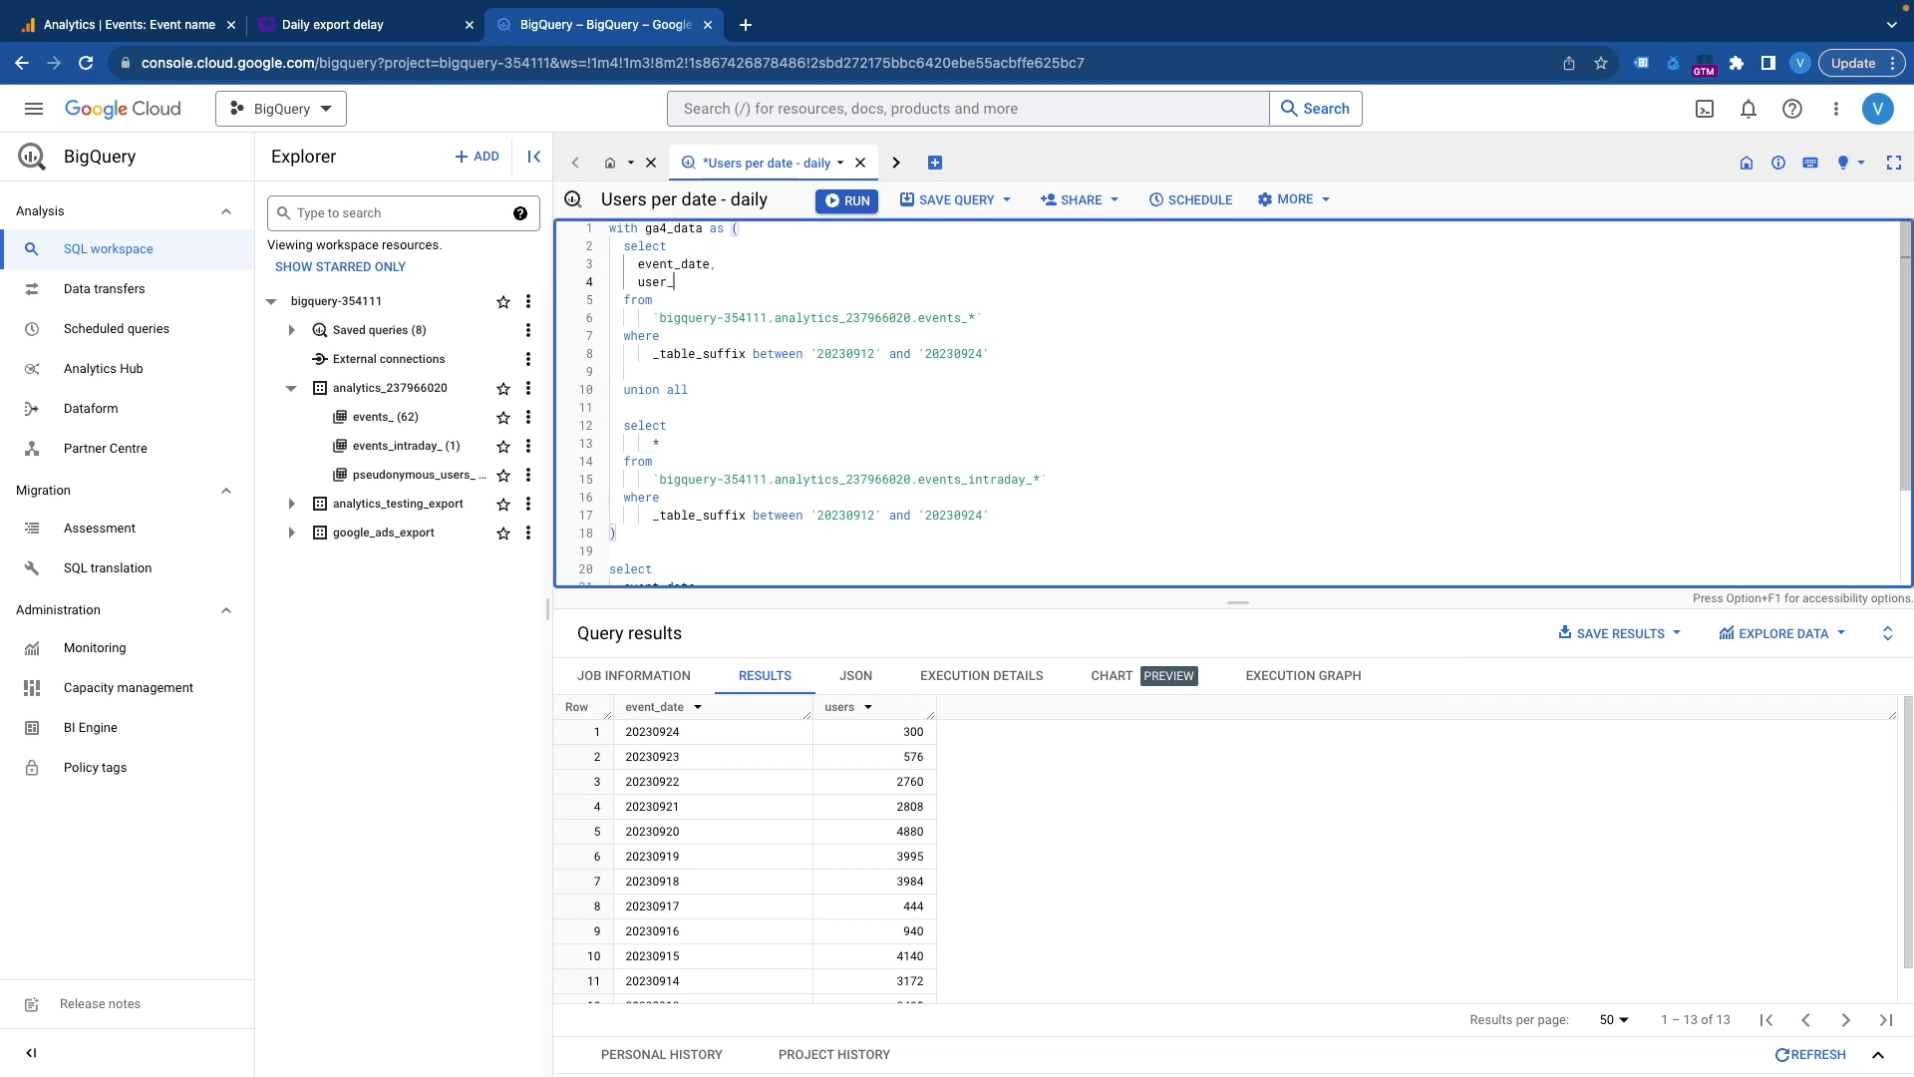
pyautogui.write('_id,')
pyautogui.press('Return')
pyautogui.write('EVENT')
pyautogui.press('BackSpace')
pyautogui.press('BackSpace')
pyautogui.press('BackSpace')
pyautogui.press('BackSpace')
pyautogui.press('BackSpace')
pyautogui.write('event_name,')
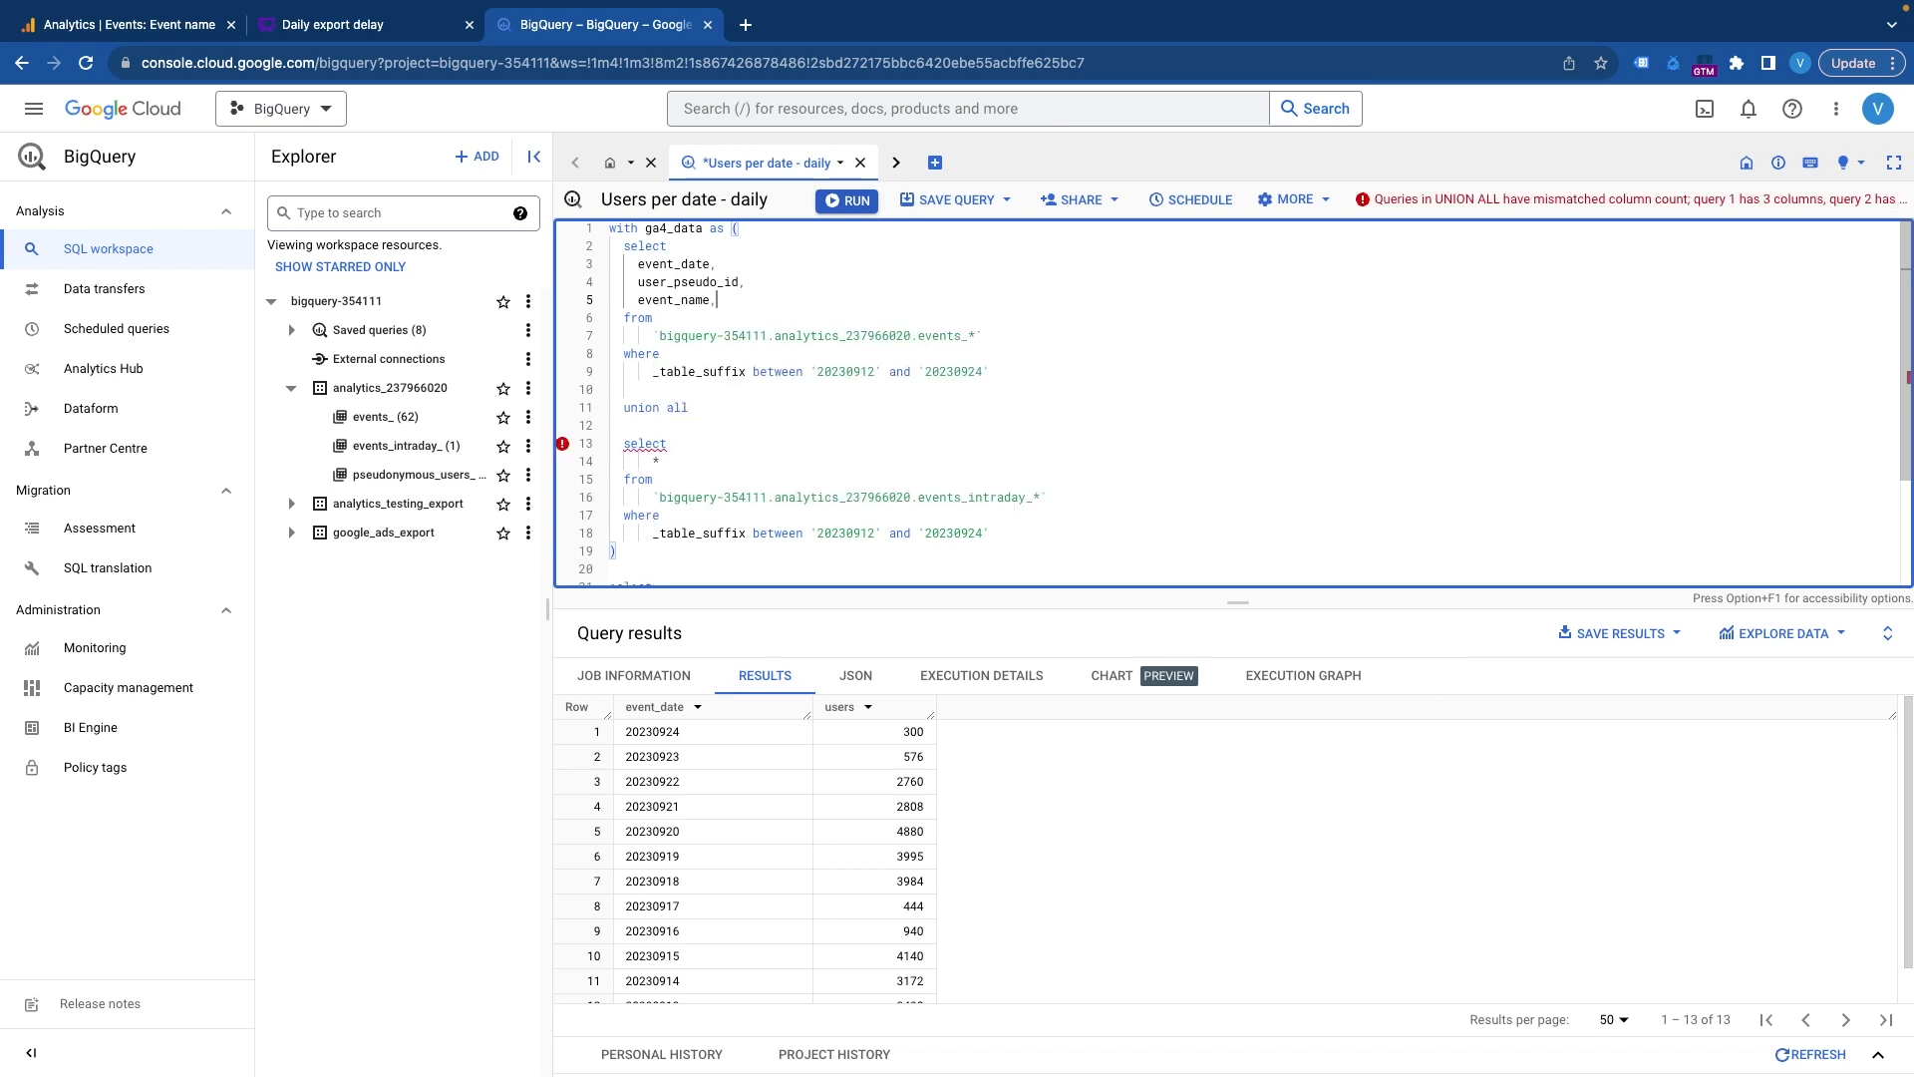
pyautogui.press('BackSpace')
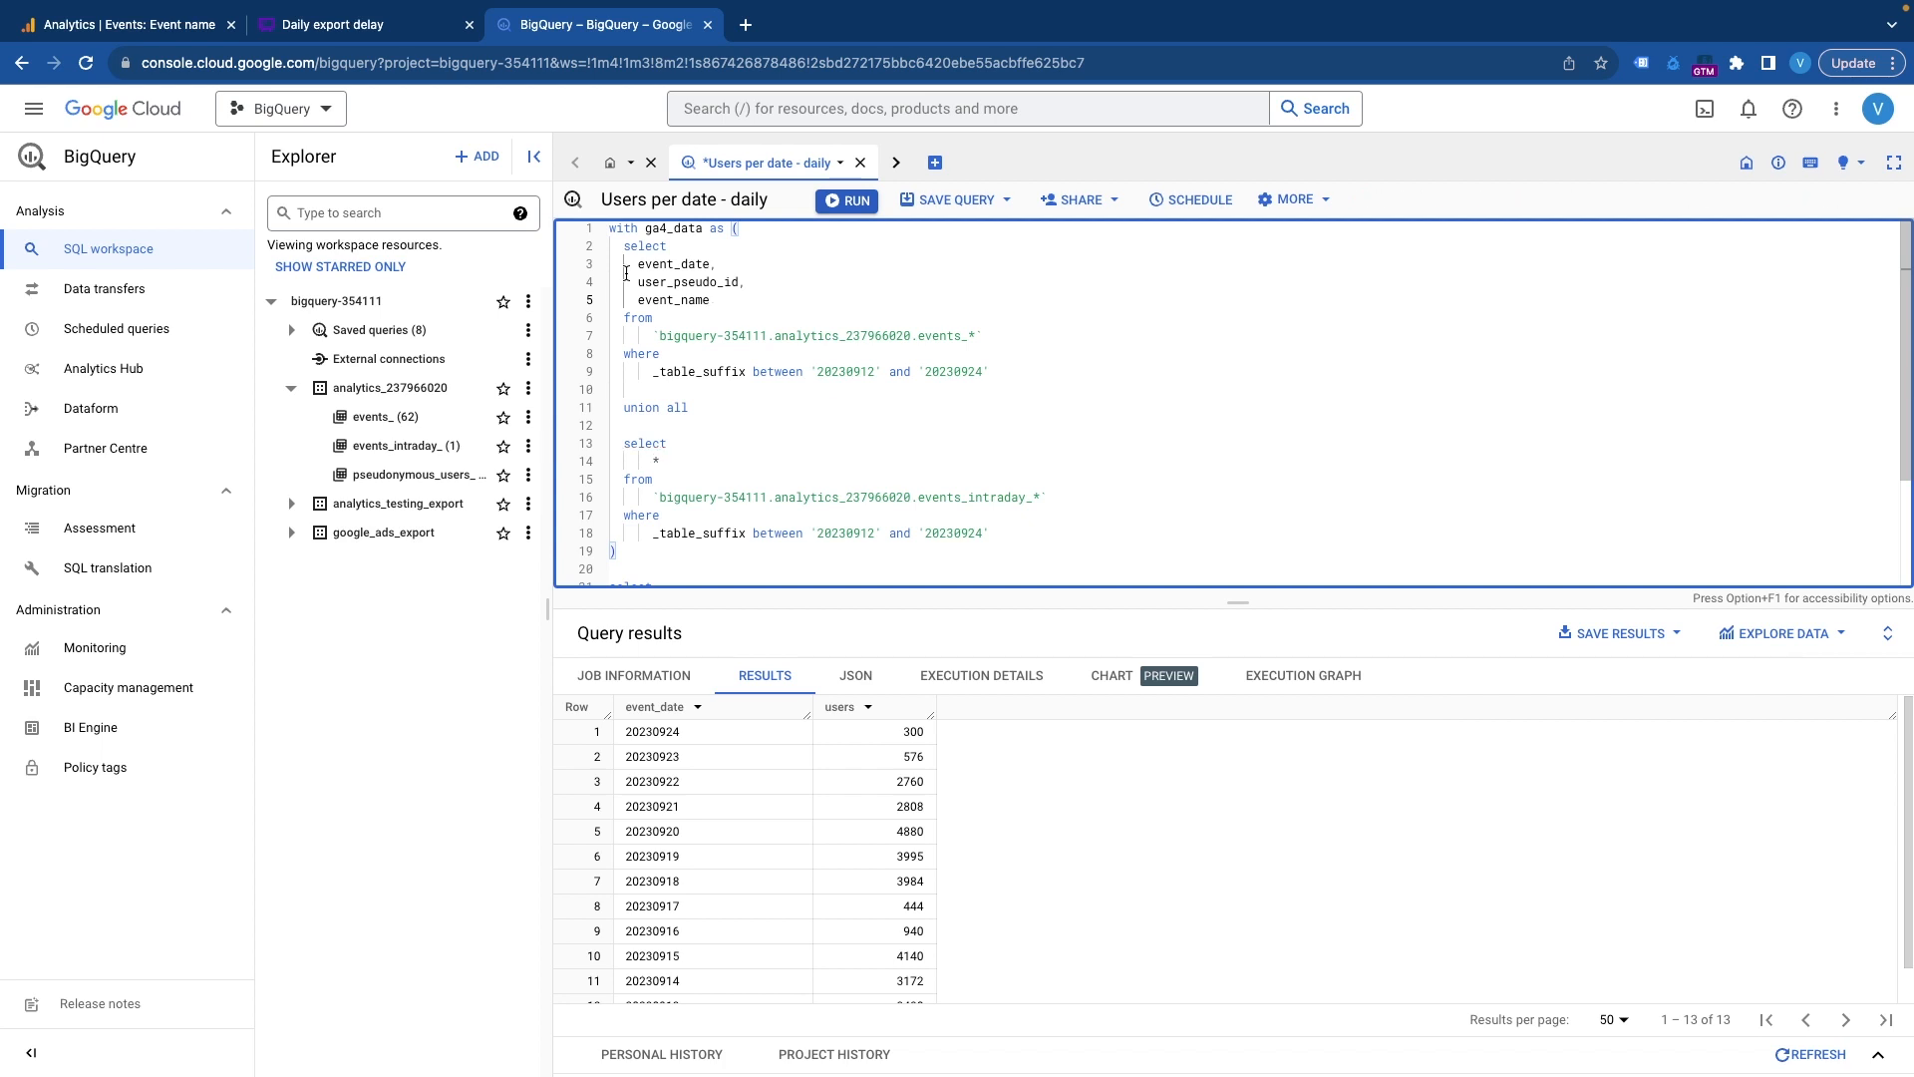
# Step: Copy the three column names from the first select over the asterisk in the events_intraday_* select
pyautogui.moveTo(710, 300); pyautogui.dragTo(639, 268)
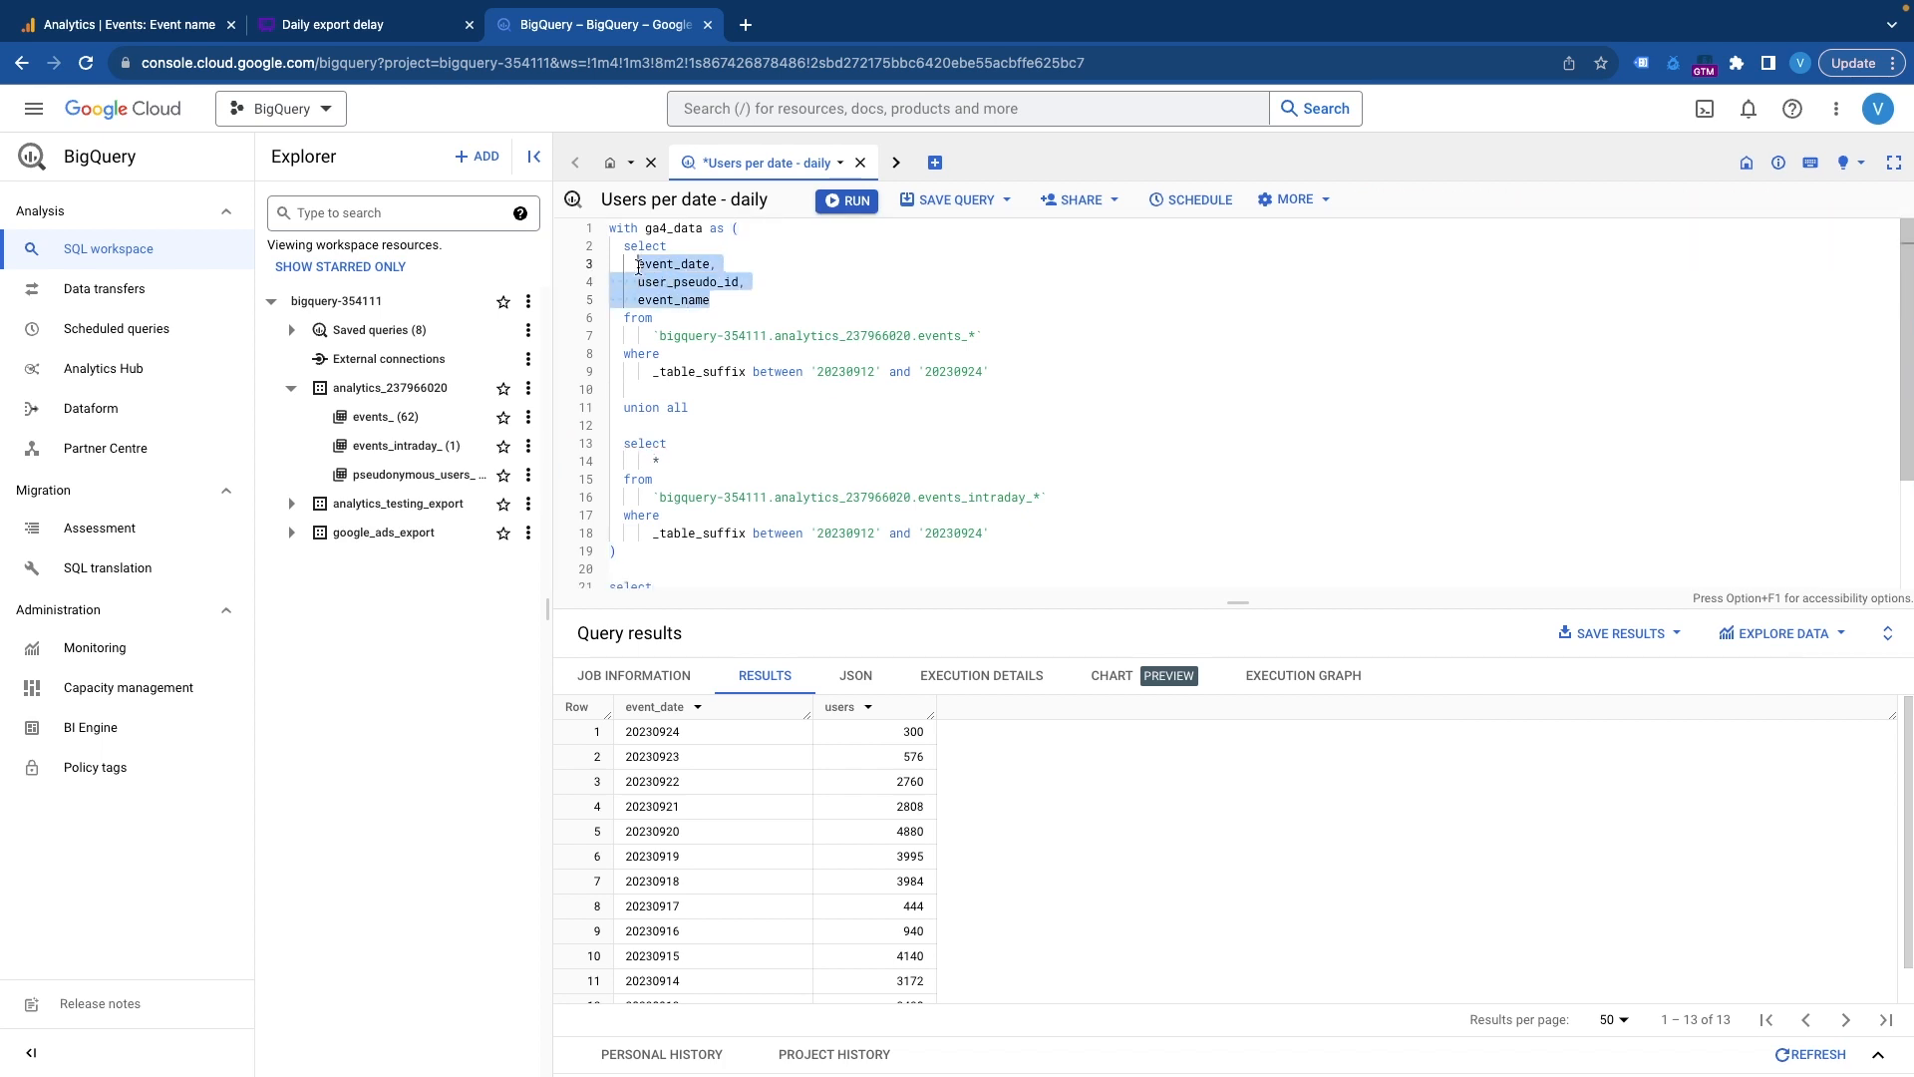
pyautogui.press('super+c')
pyautogui.moveTo(659, 462); pyautogui.dragTo(639, 462)
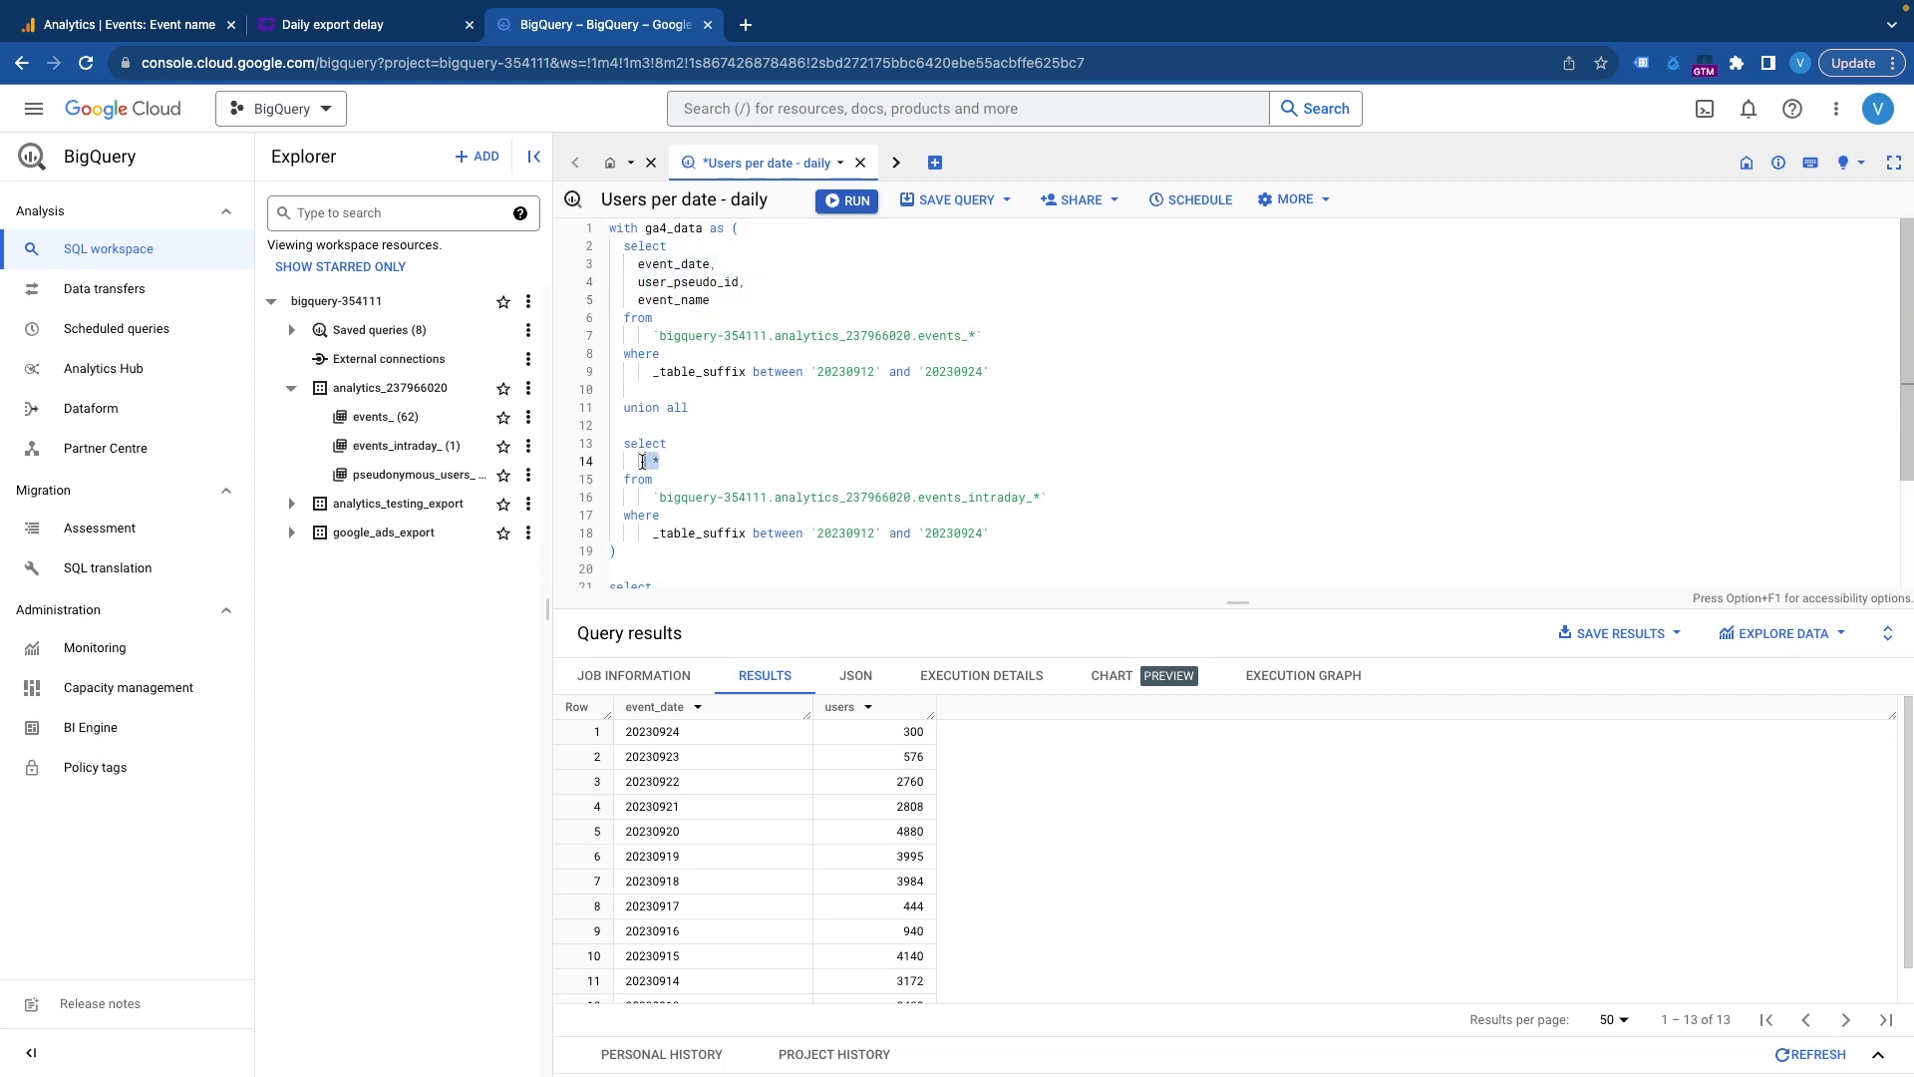
pyautogui.press('super+v')
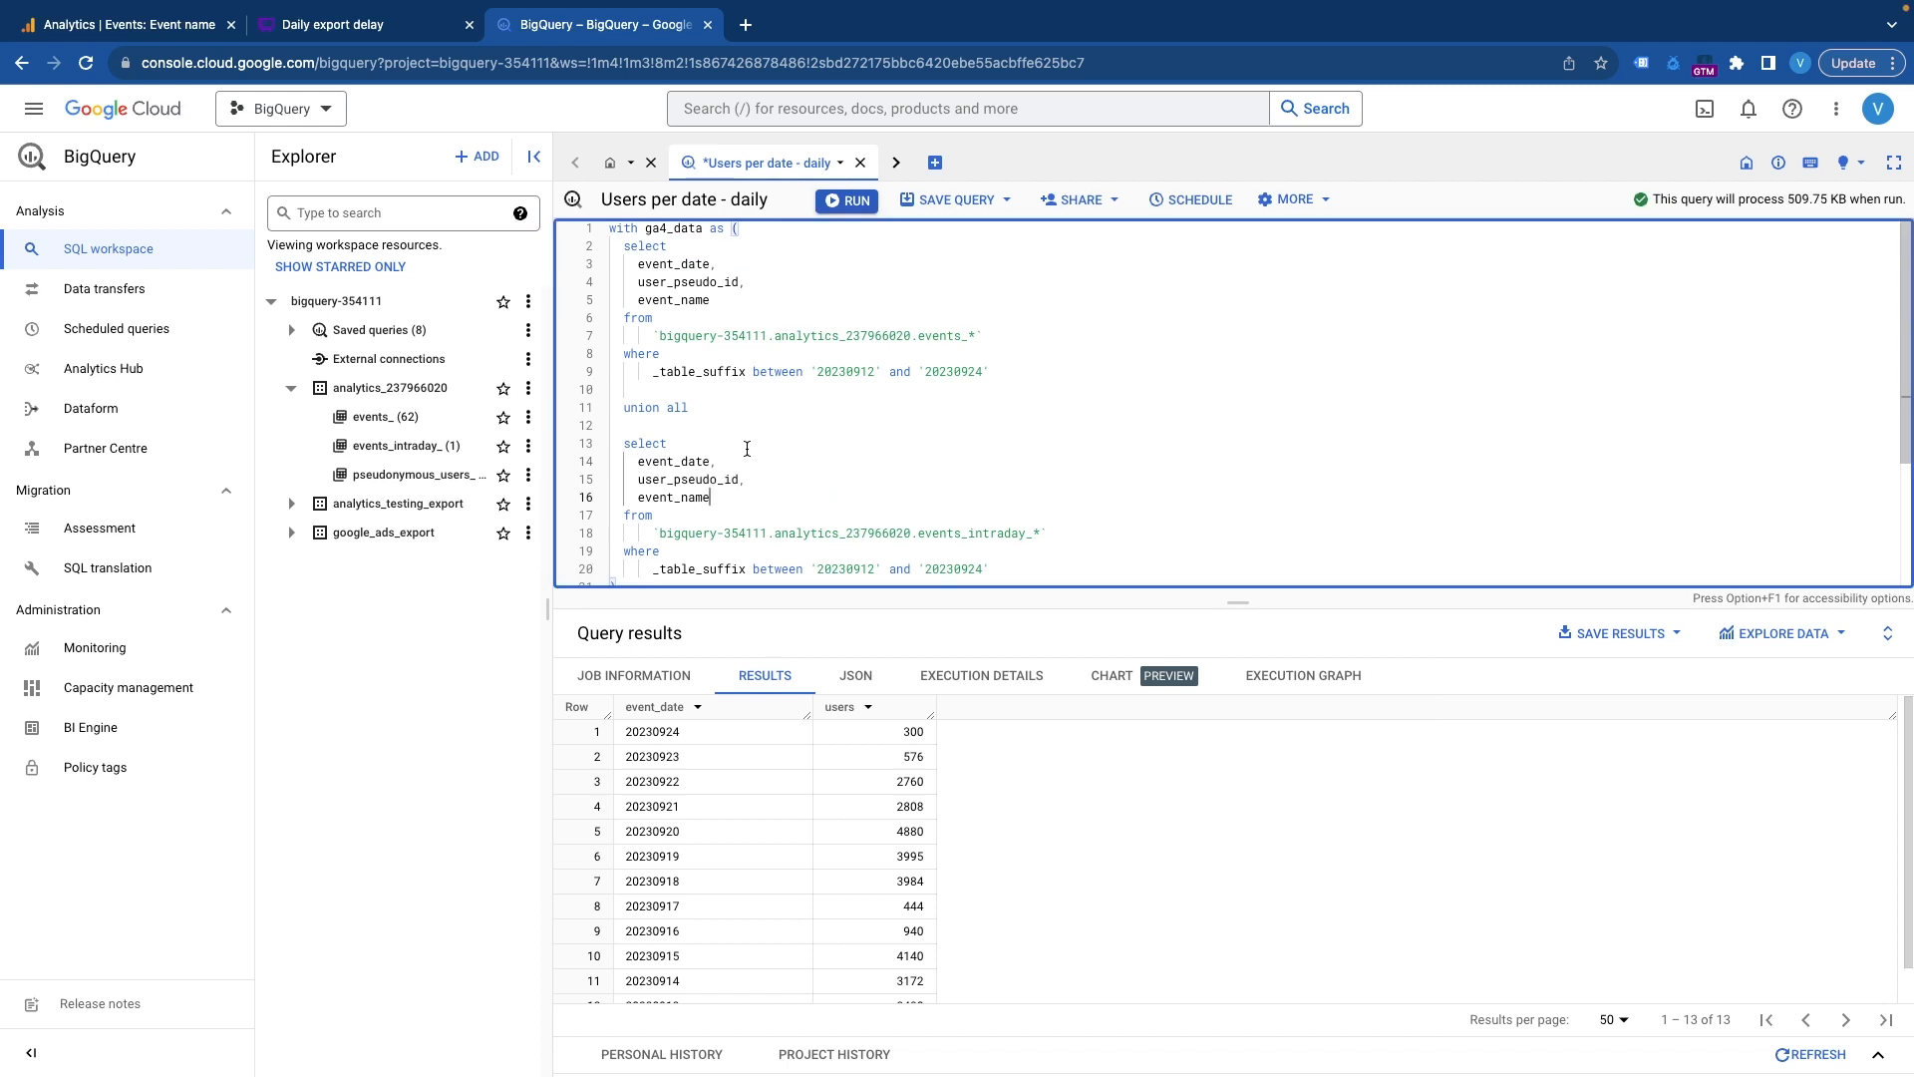
pyautogui.click(997, 368)
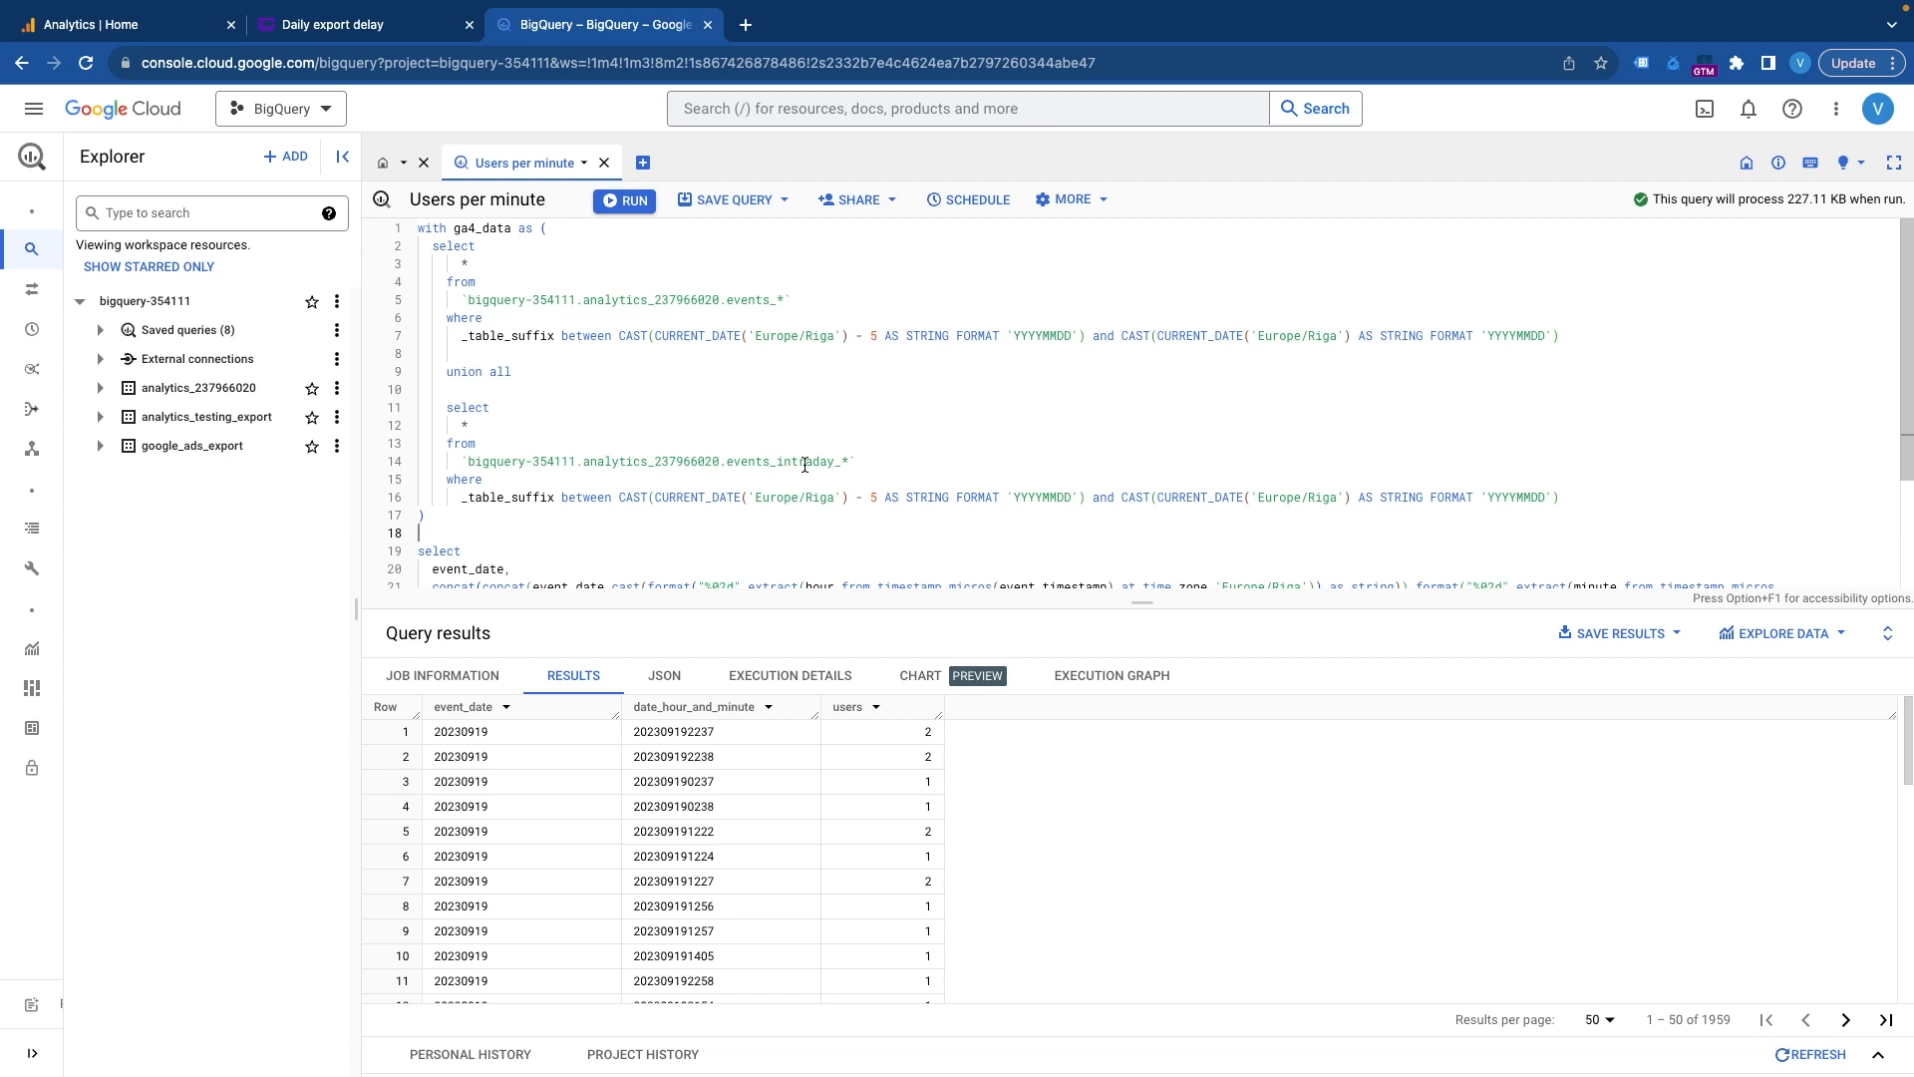
# Step: Review the Users per minute query and chart its results by date_hour_and_minute, then return to the results table
pyautogui.scroll(-3, 805, 464)
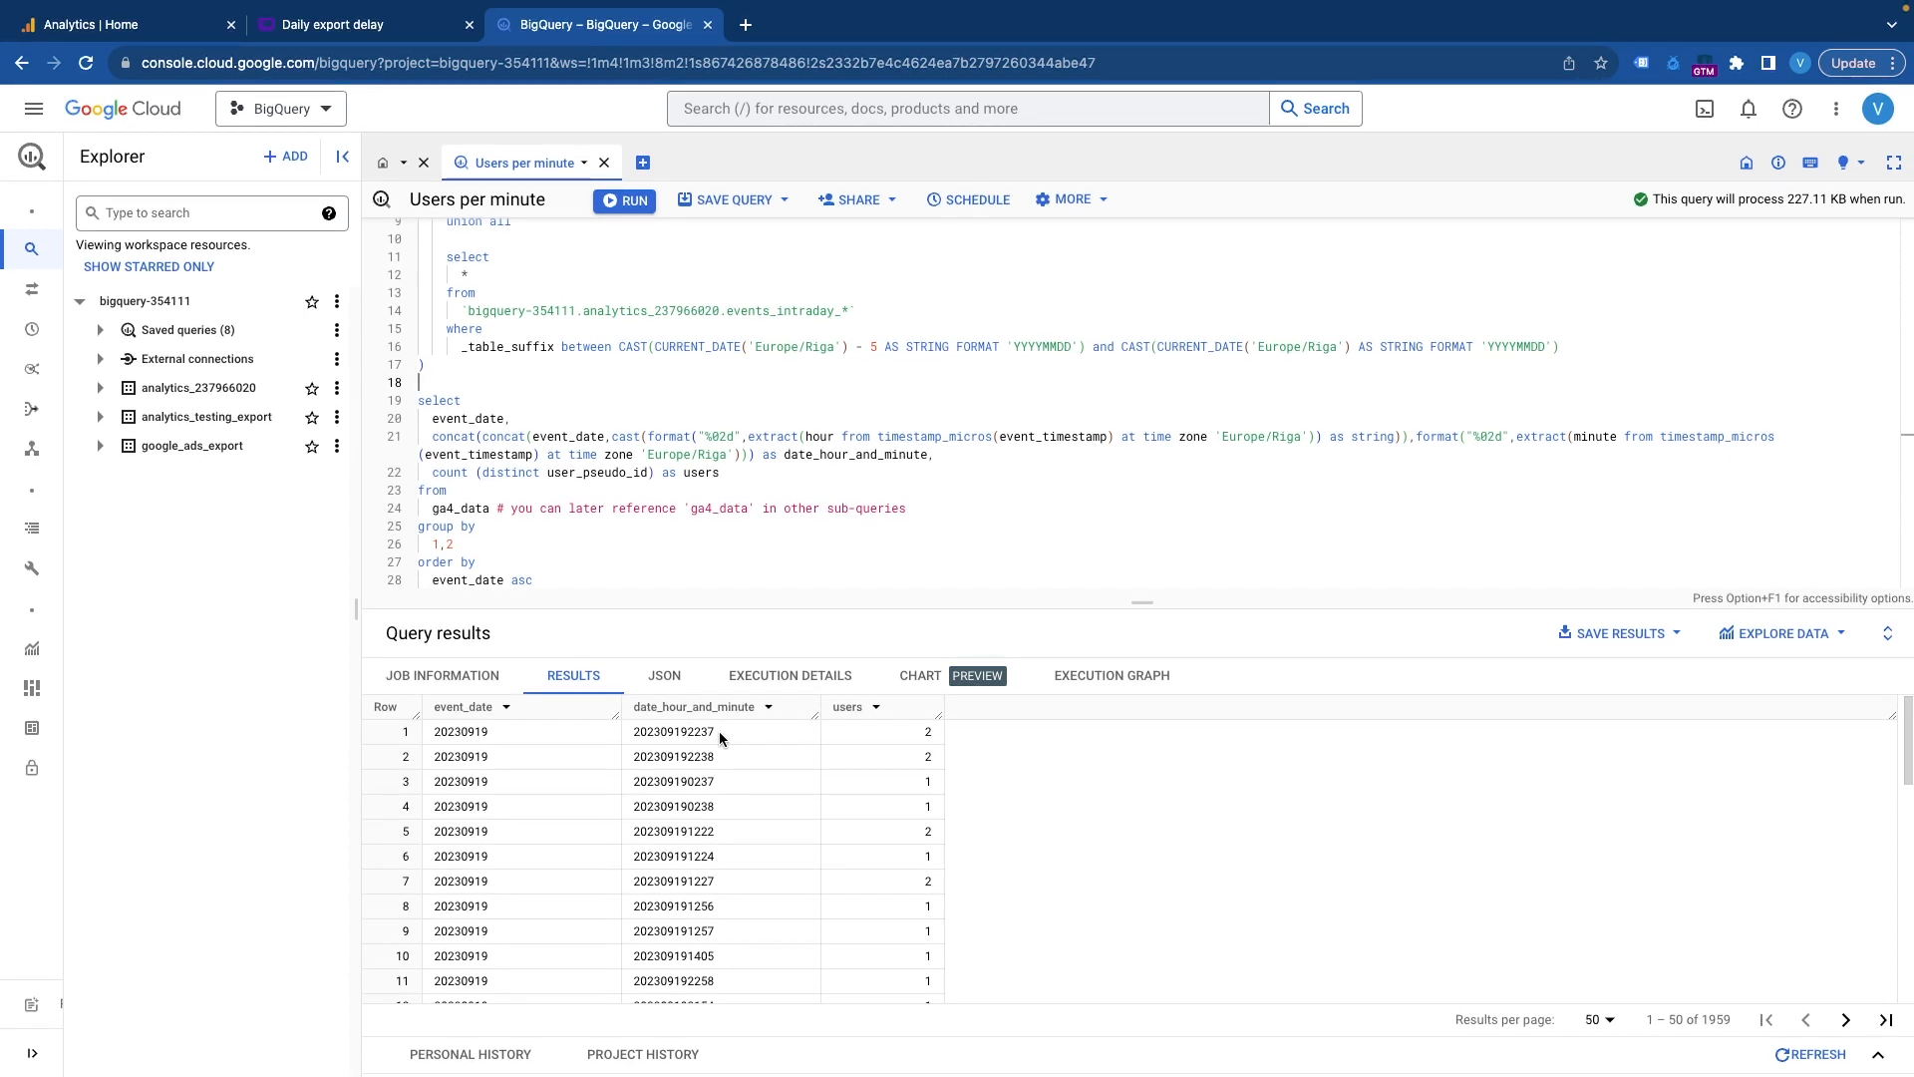
pyautogui.click(909, 682)
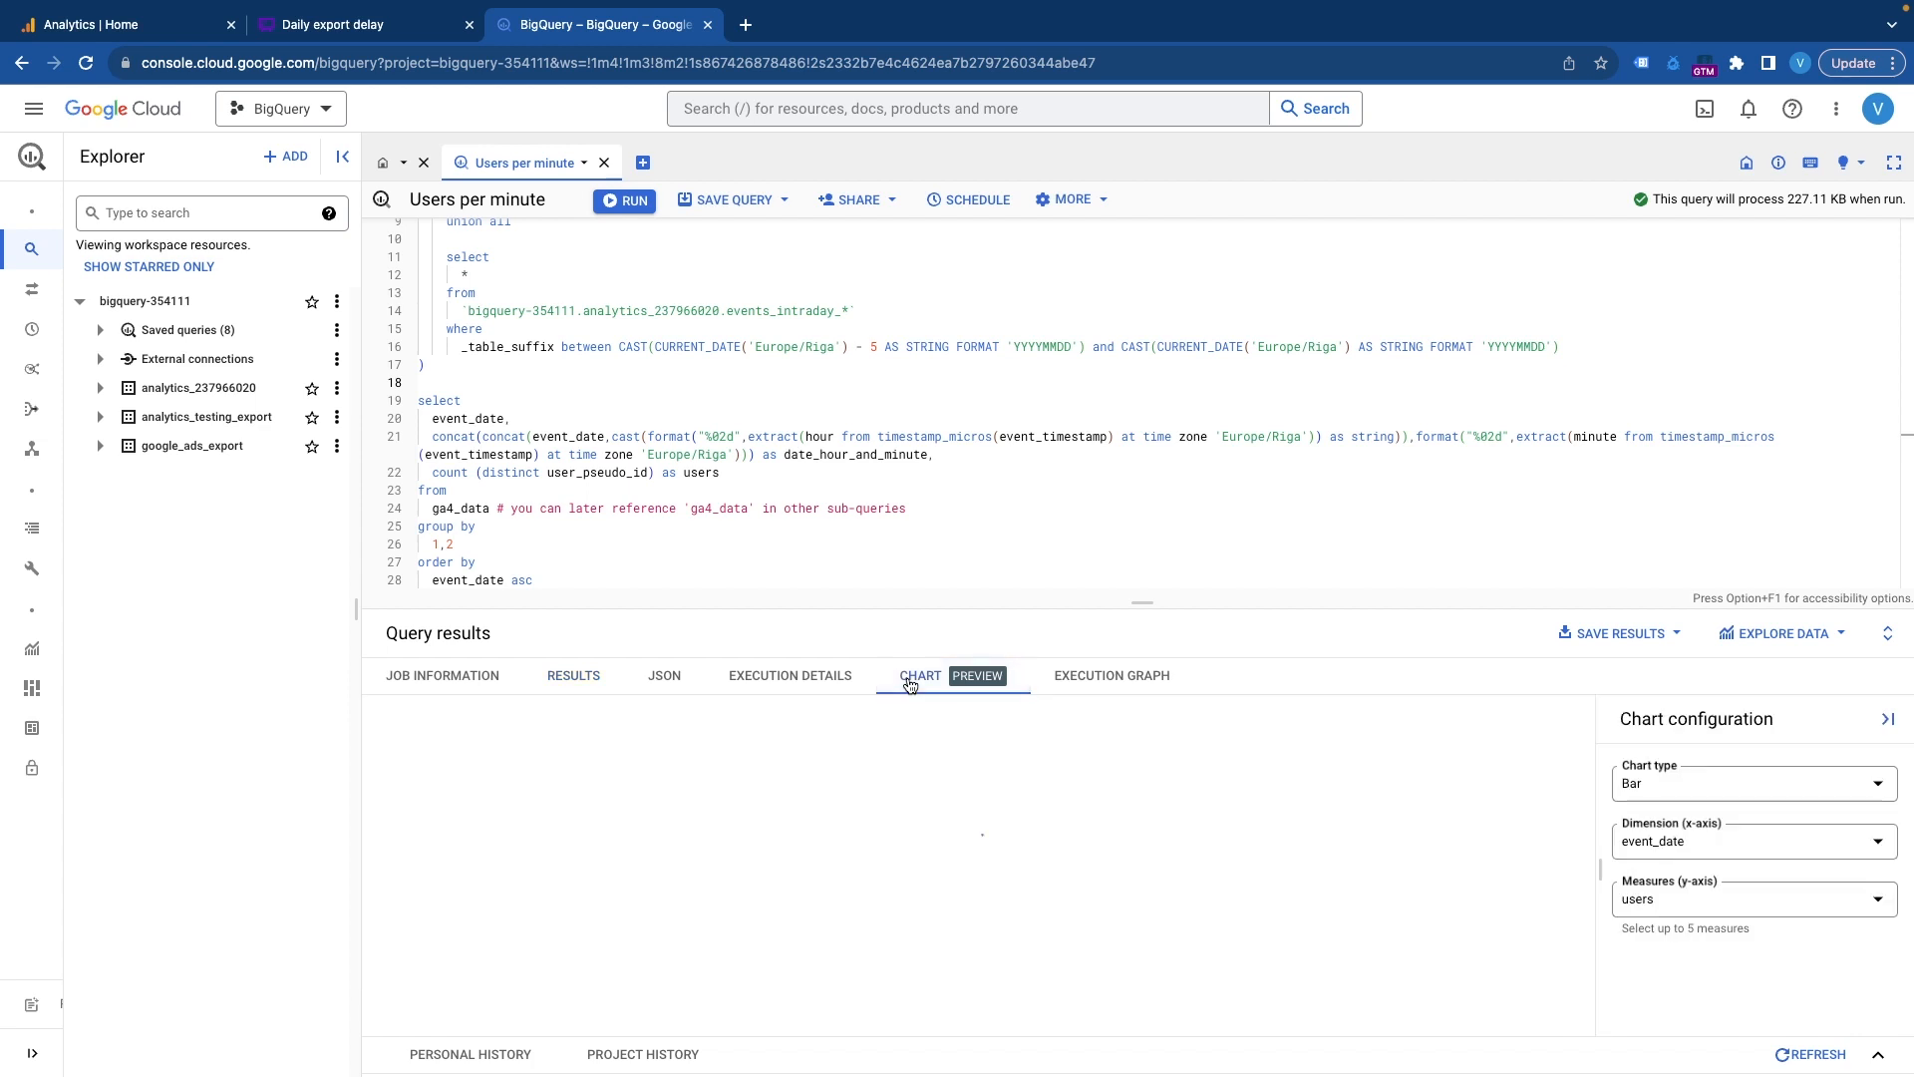
pyautogui.click(1778, 843)
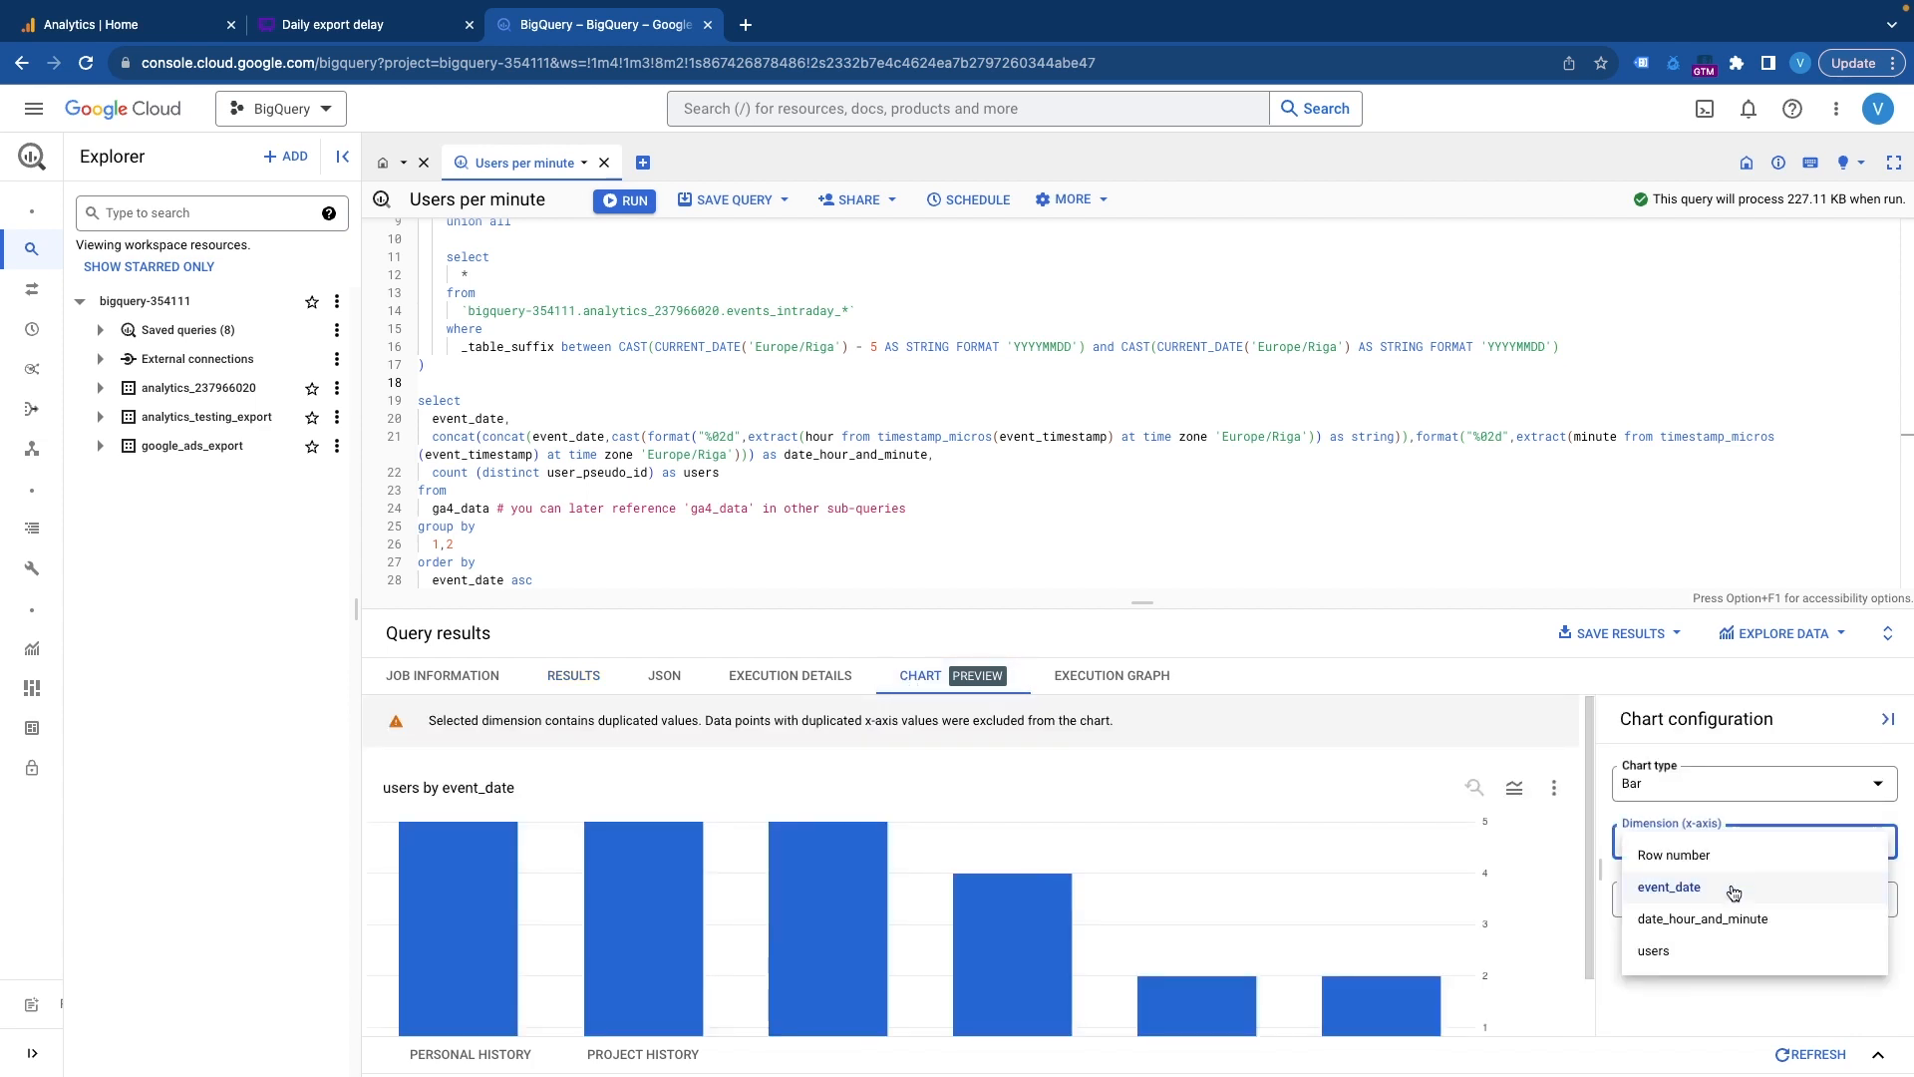
pyautogui.click(1716, 922)
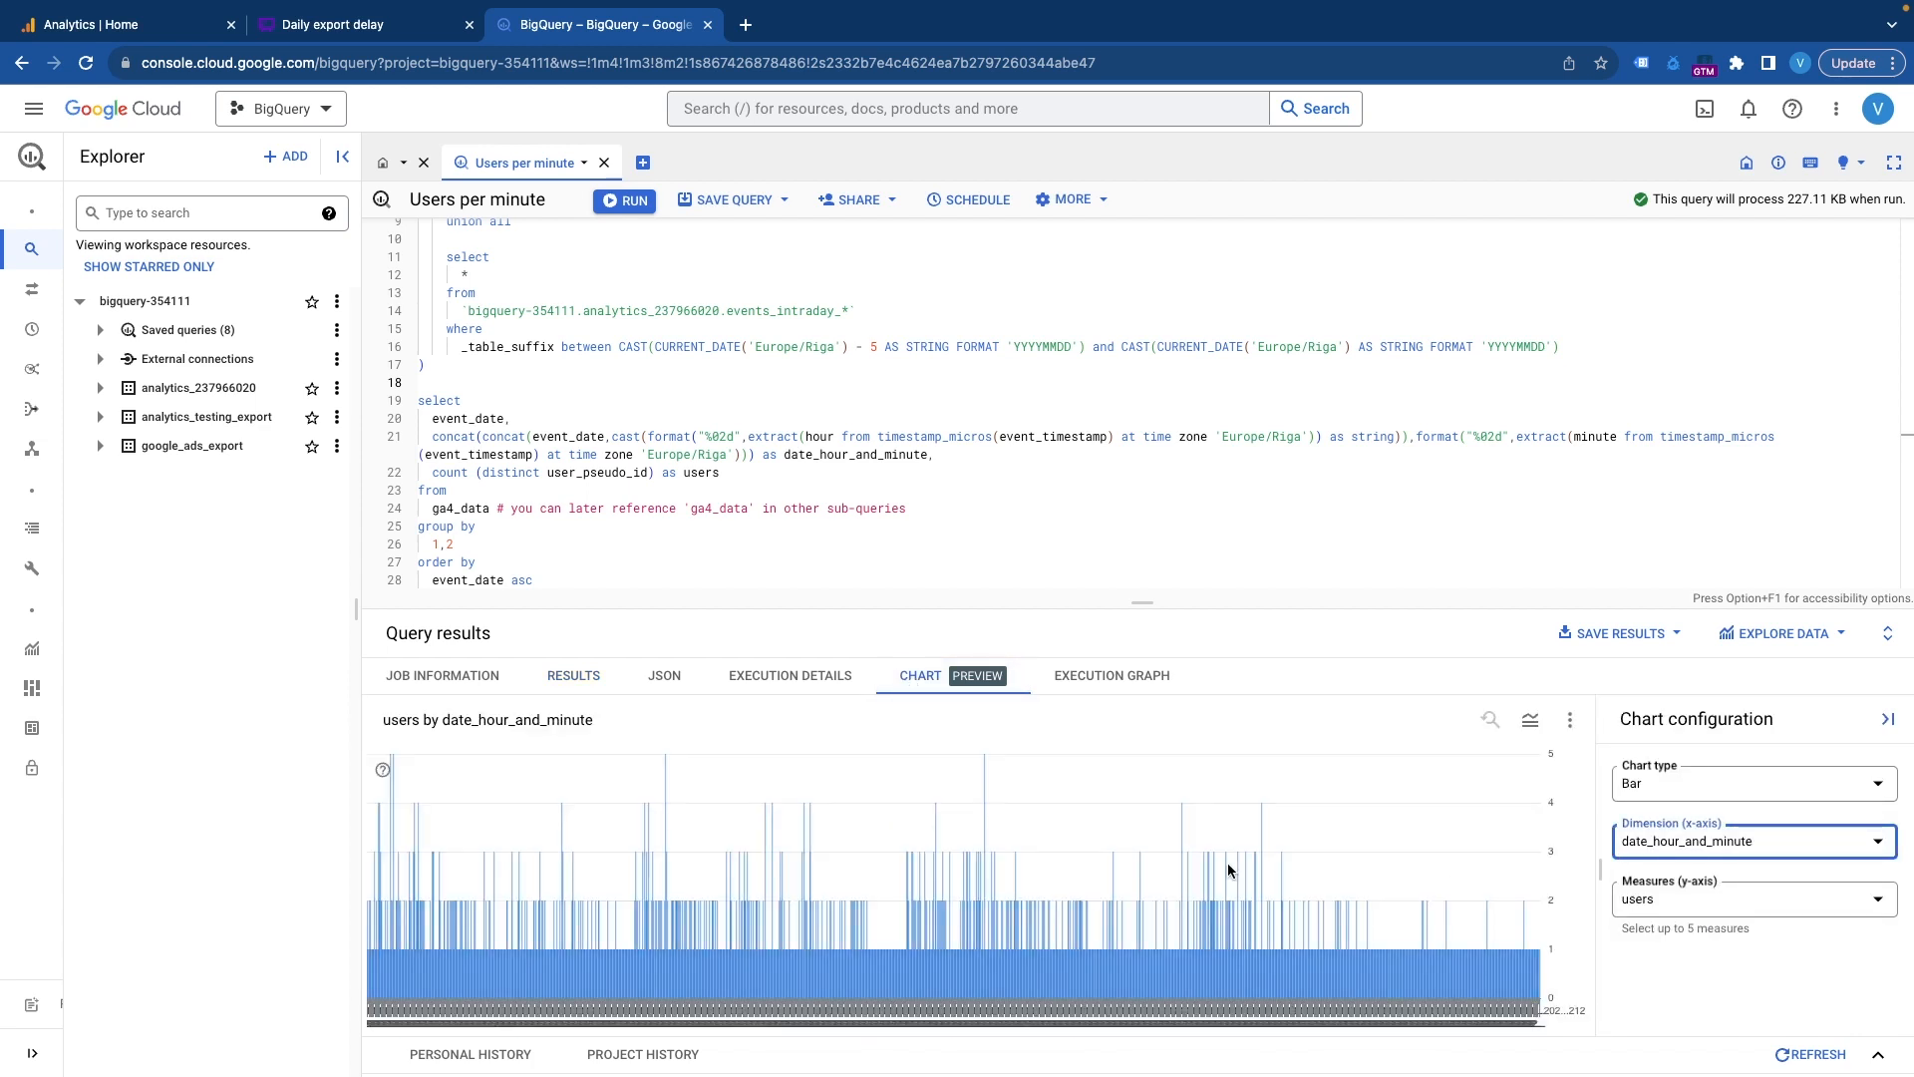
pyautogui.click(574, 676)
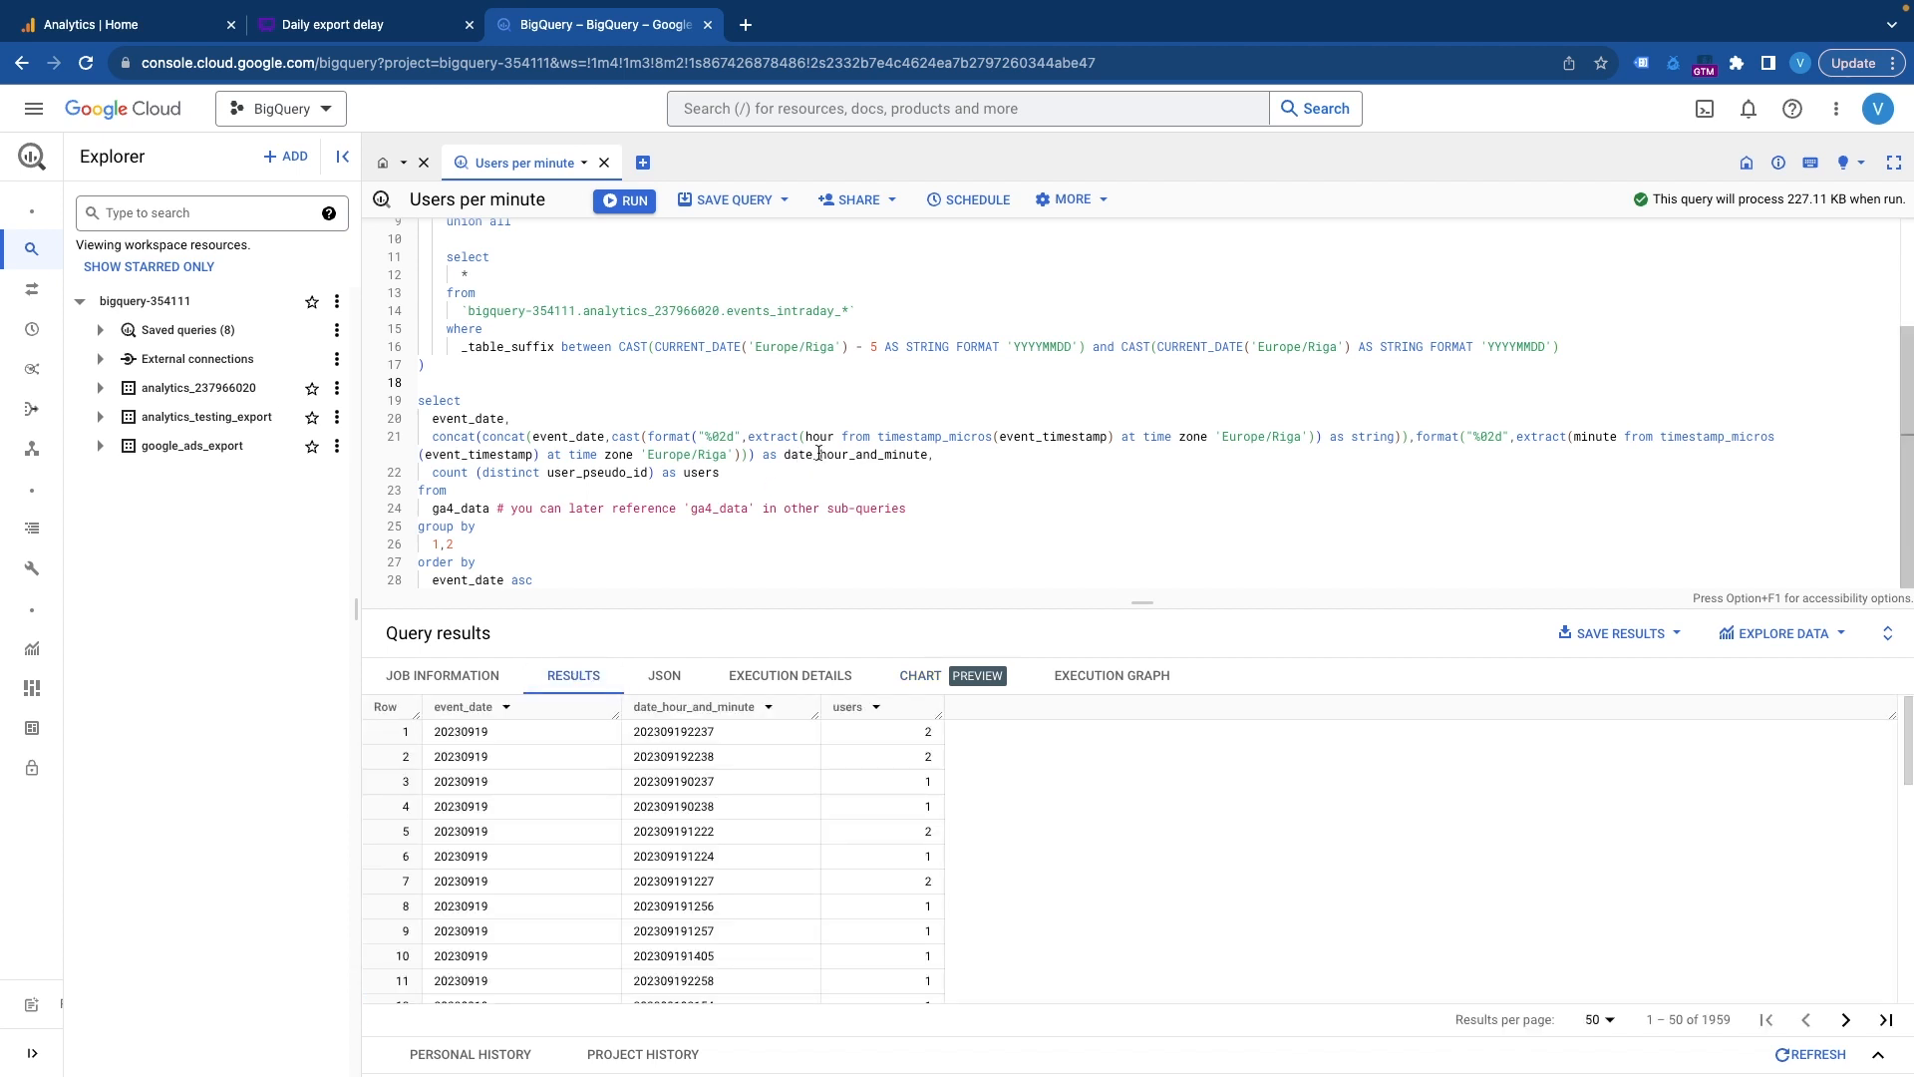
# Step: Examine the first select's dynamic date range: the CURRENT_DATE functions, the Europe/Riga time zone and the 5-day offset
pyautogui.scroll(3, 897, 361)
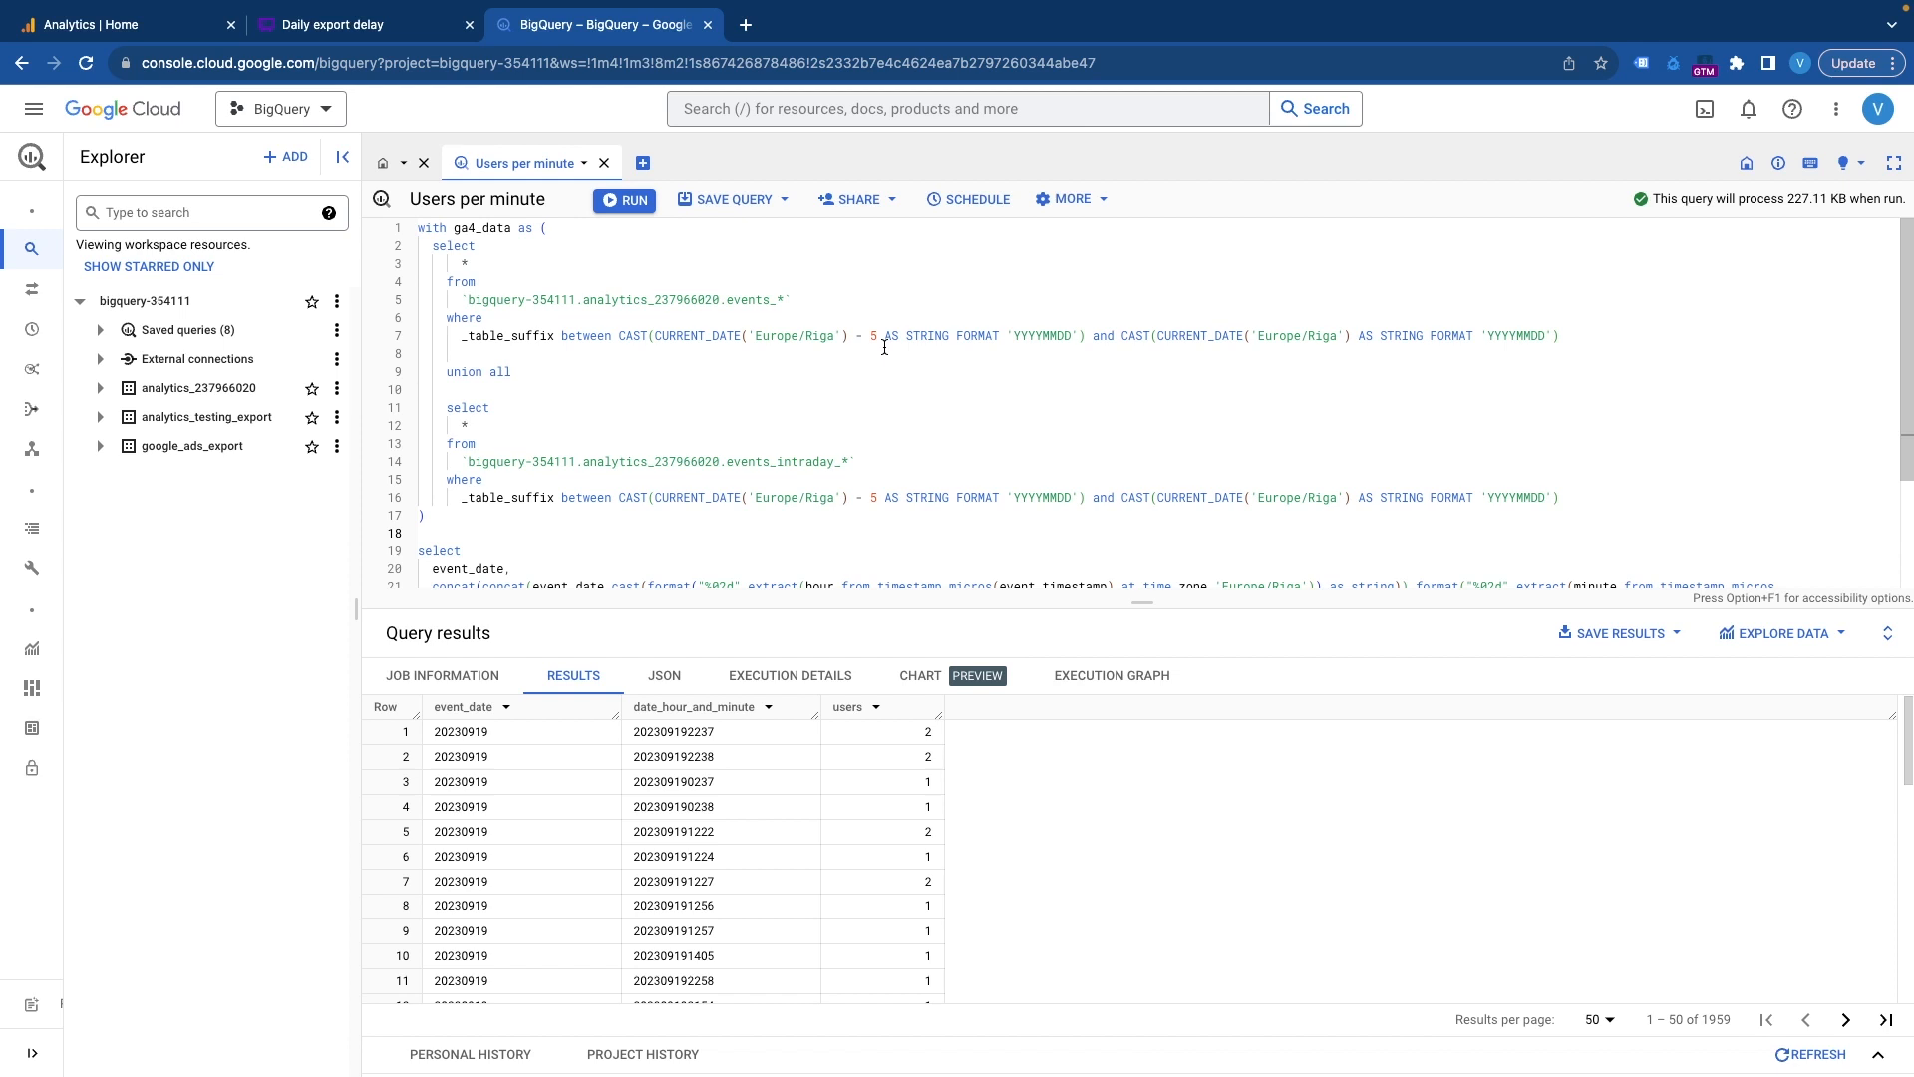
pyautogui.moveTo(1156, 339); pyautogui.dragTo(1207, 339)
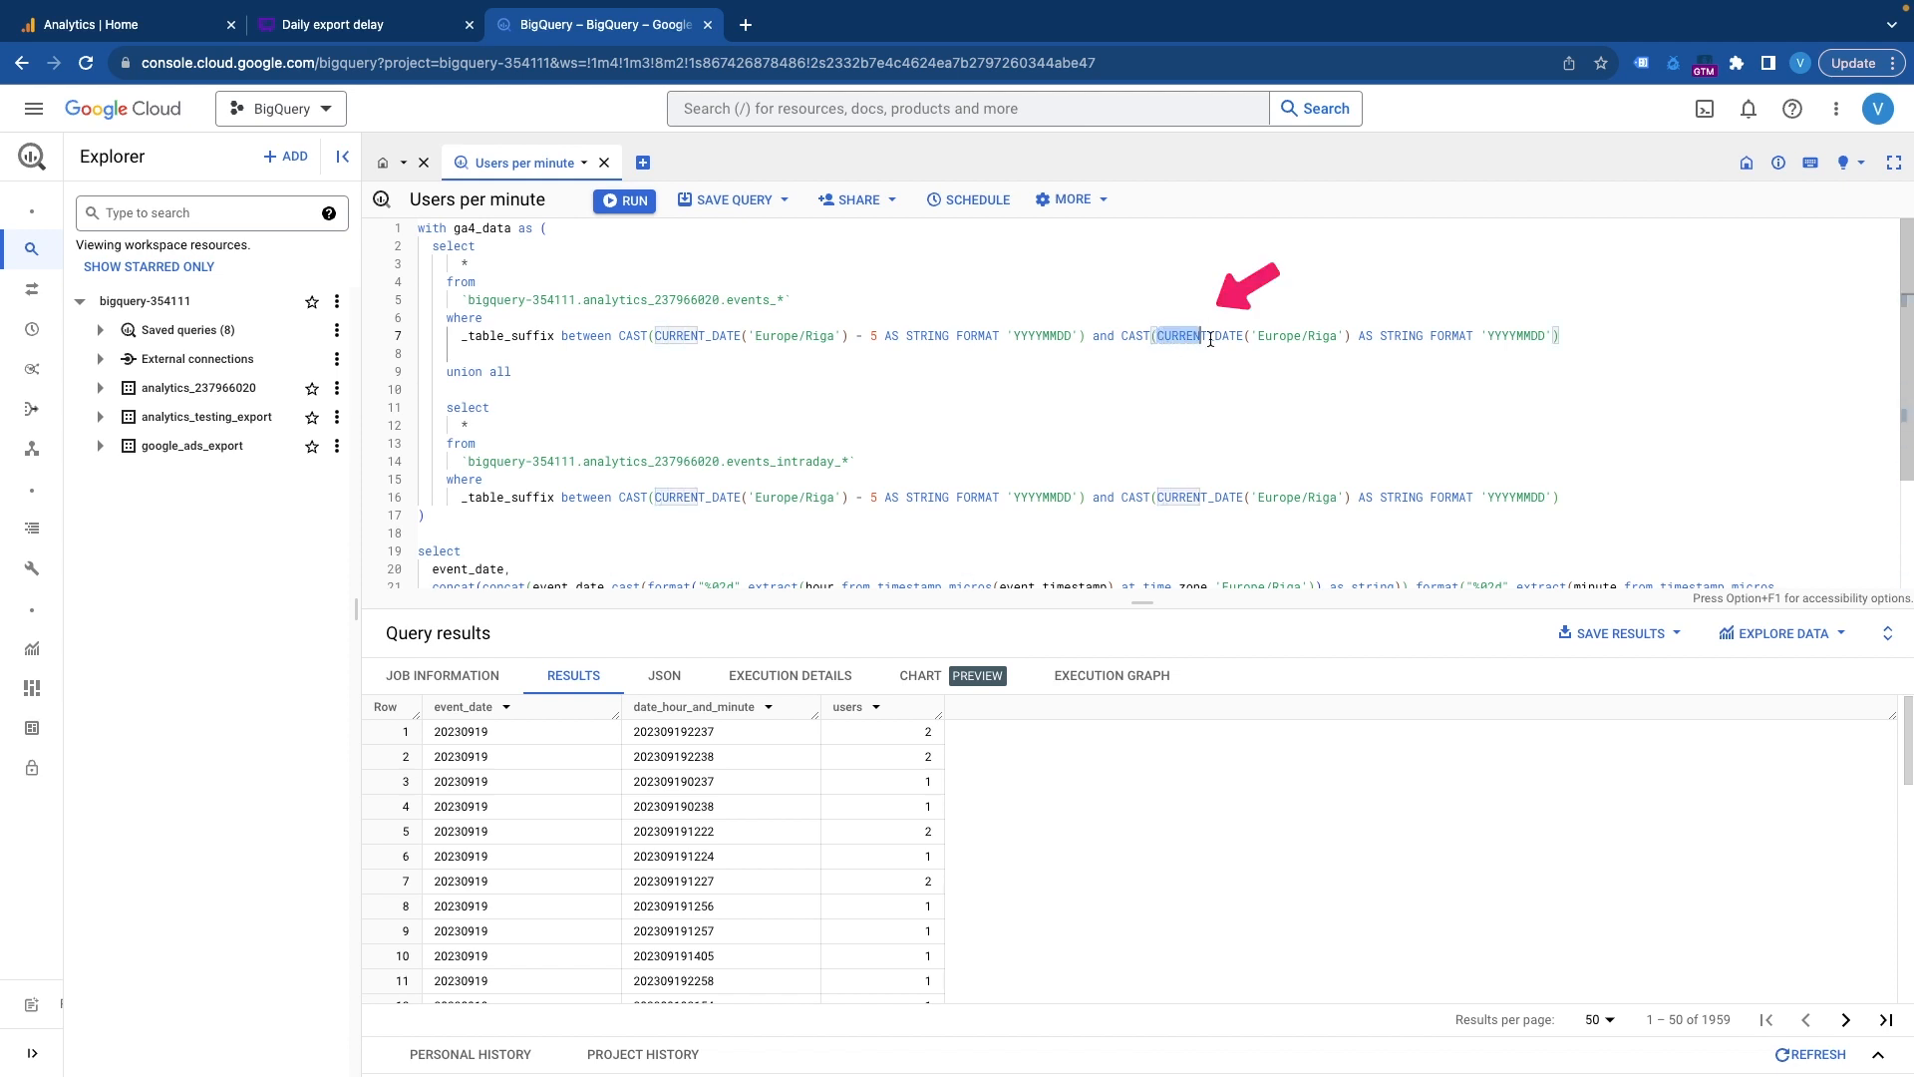
pyautogui.doubleClick(1210, 339)
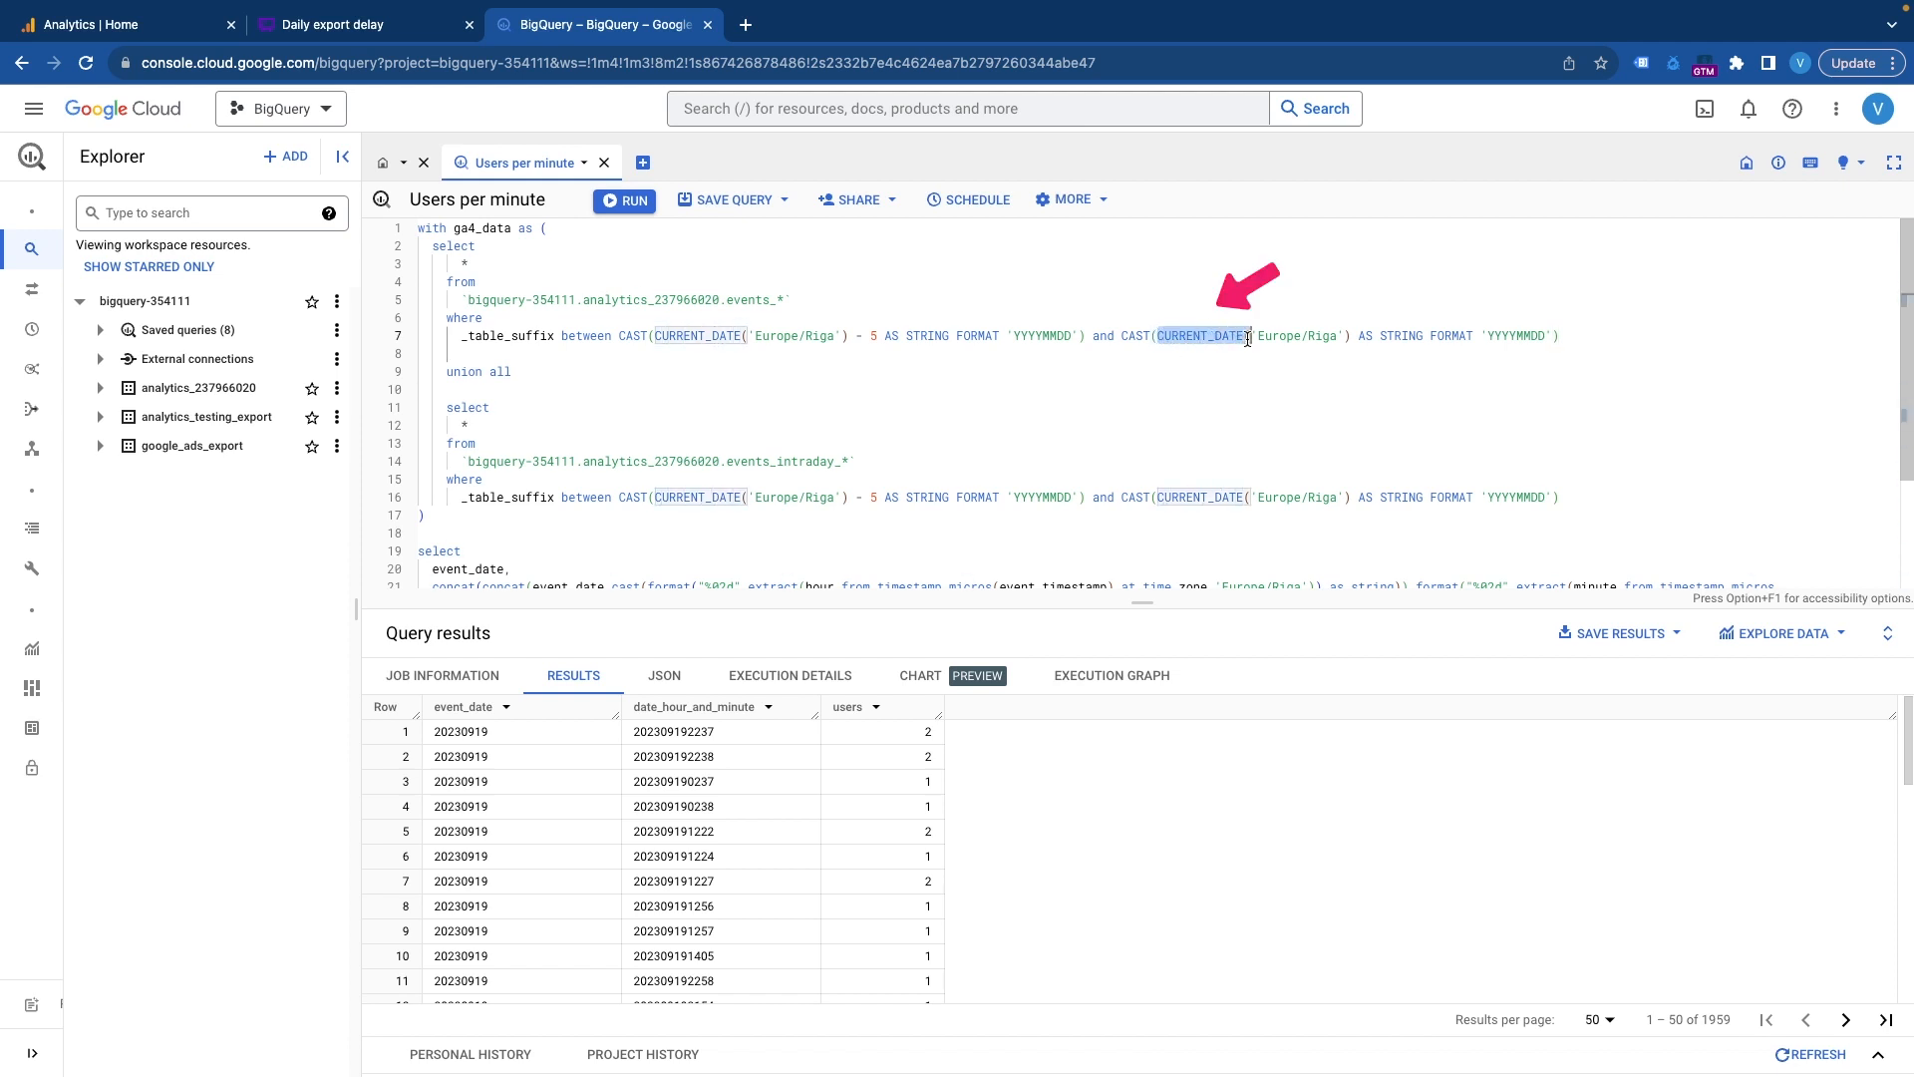
pyautogui.click(756, 336)
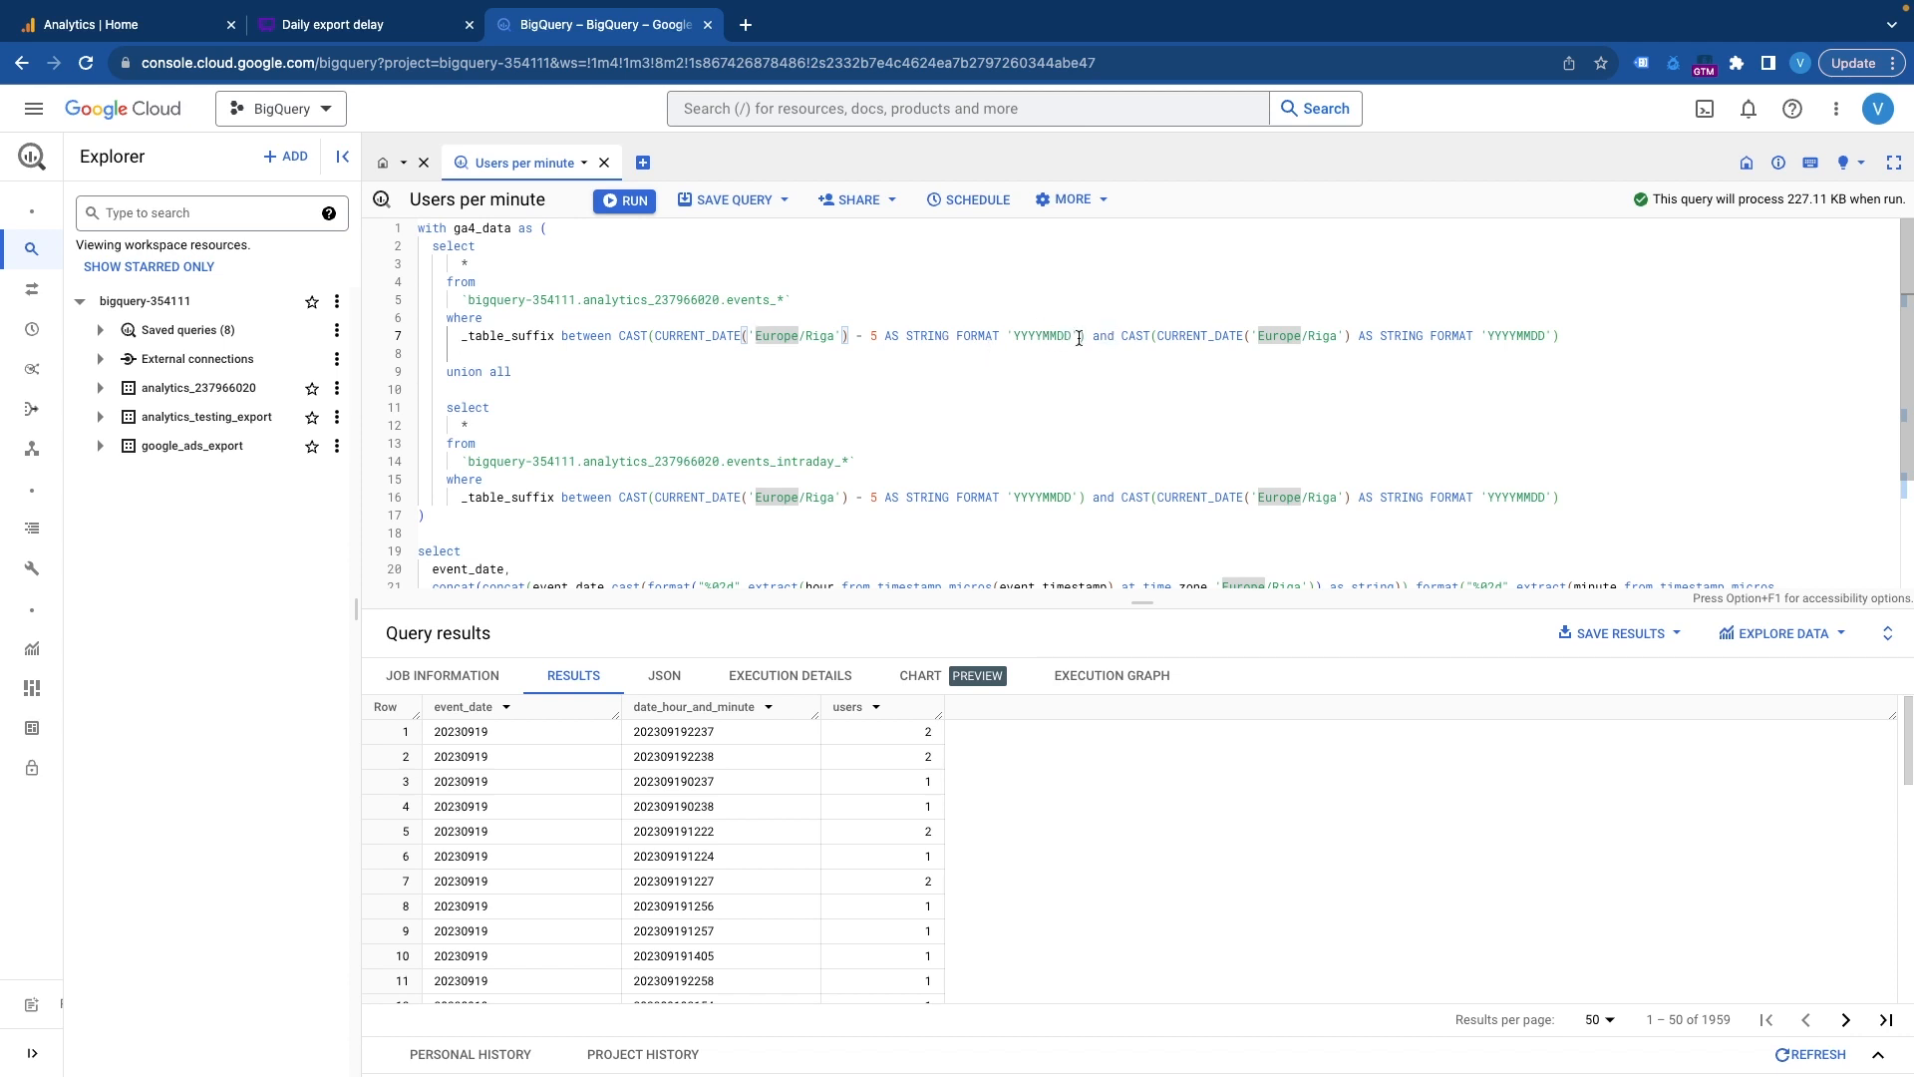
pyautogui.click(1168, 336)
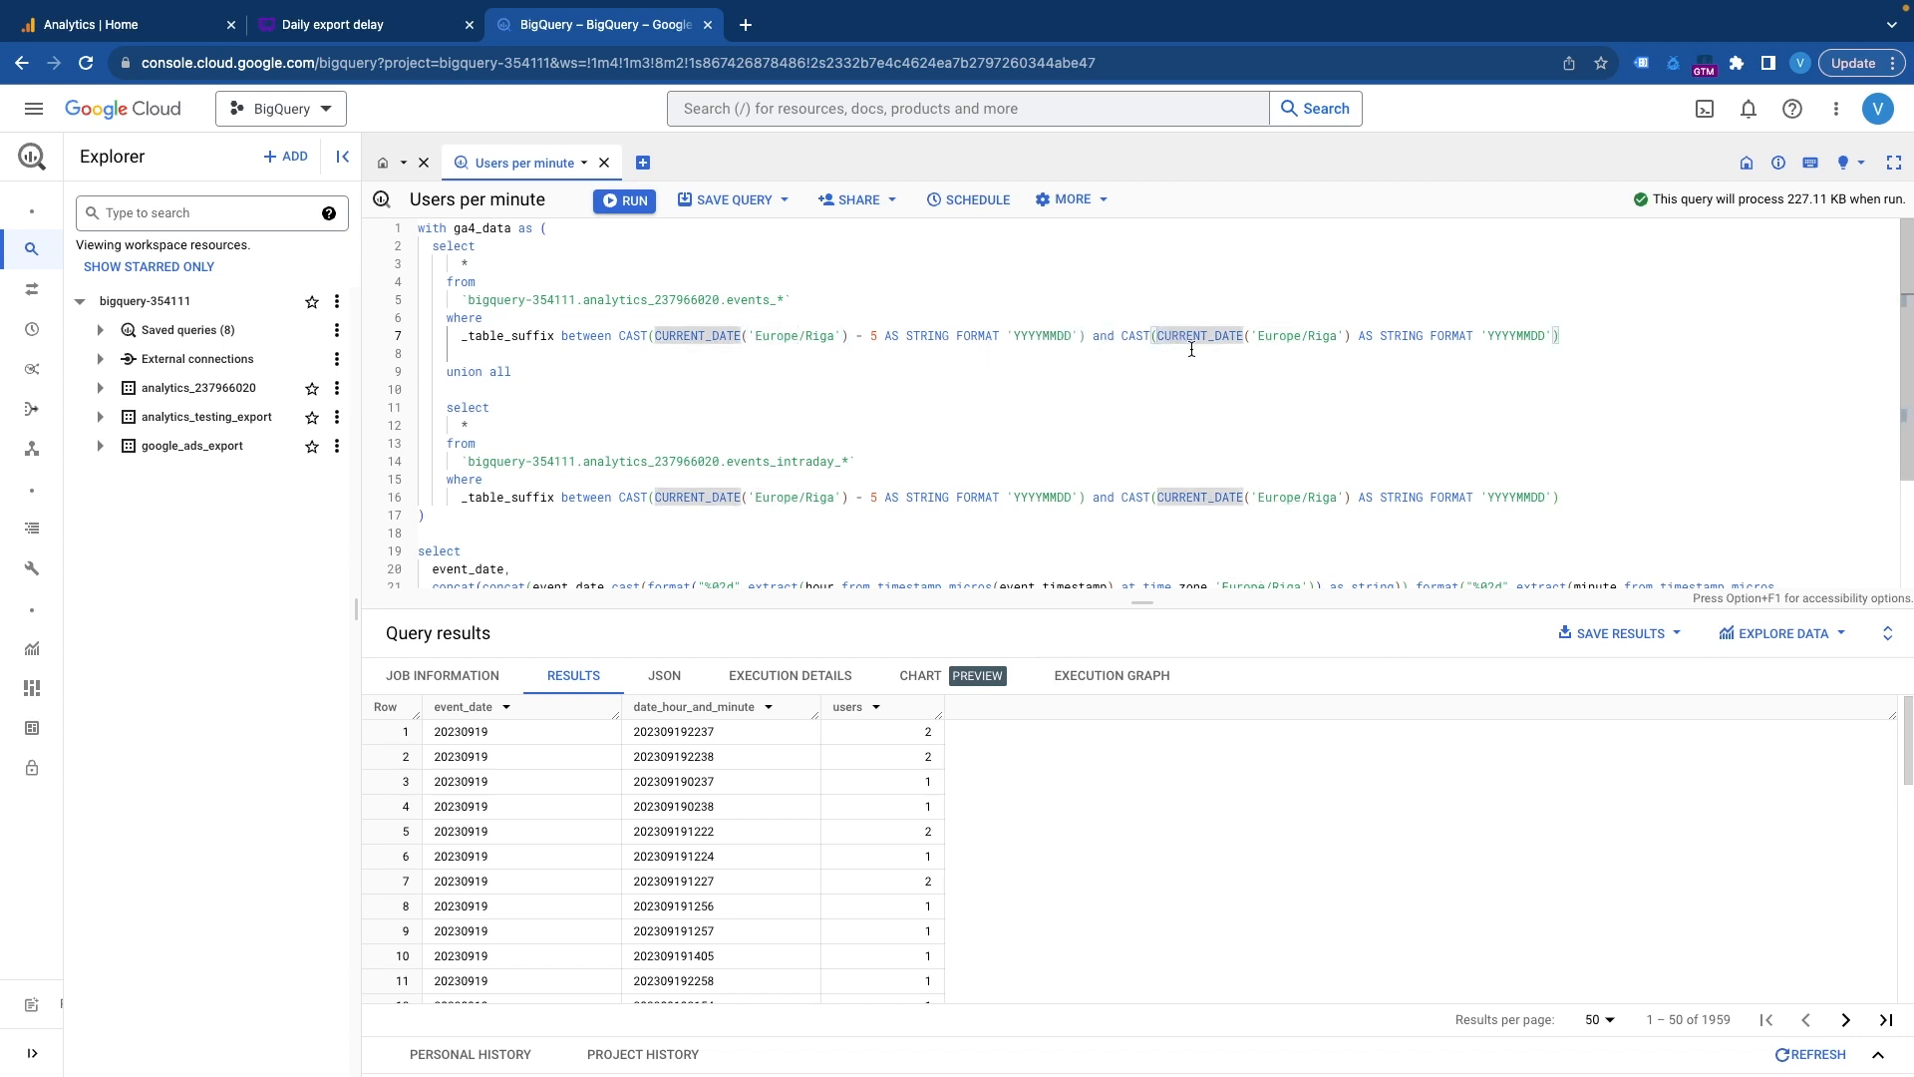
pyautogui.moveTo(1245, 336); pyautogui.dragTo(1156, 336)
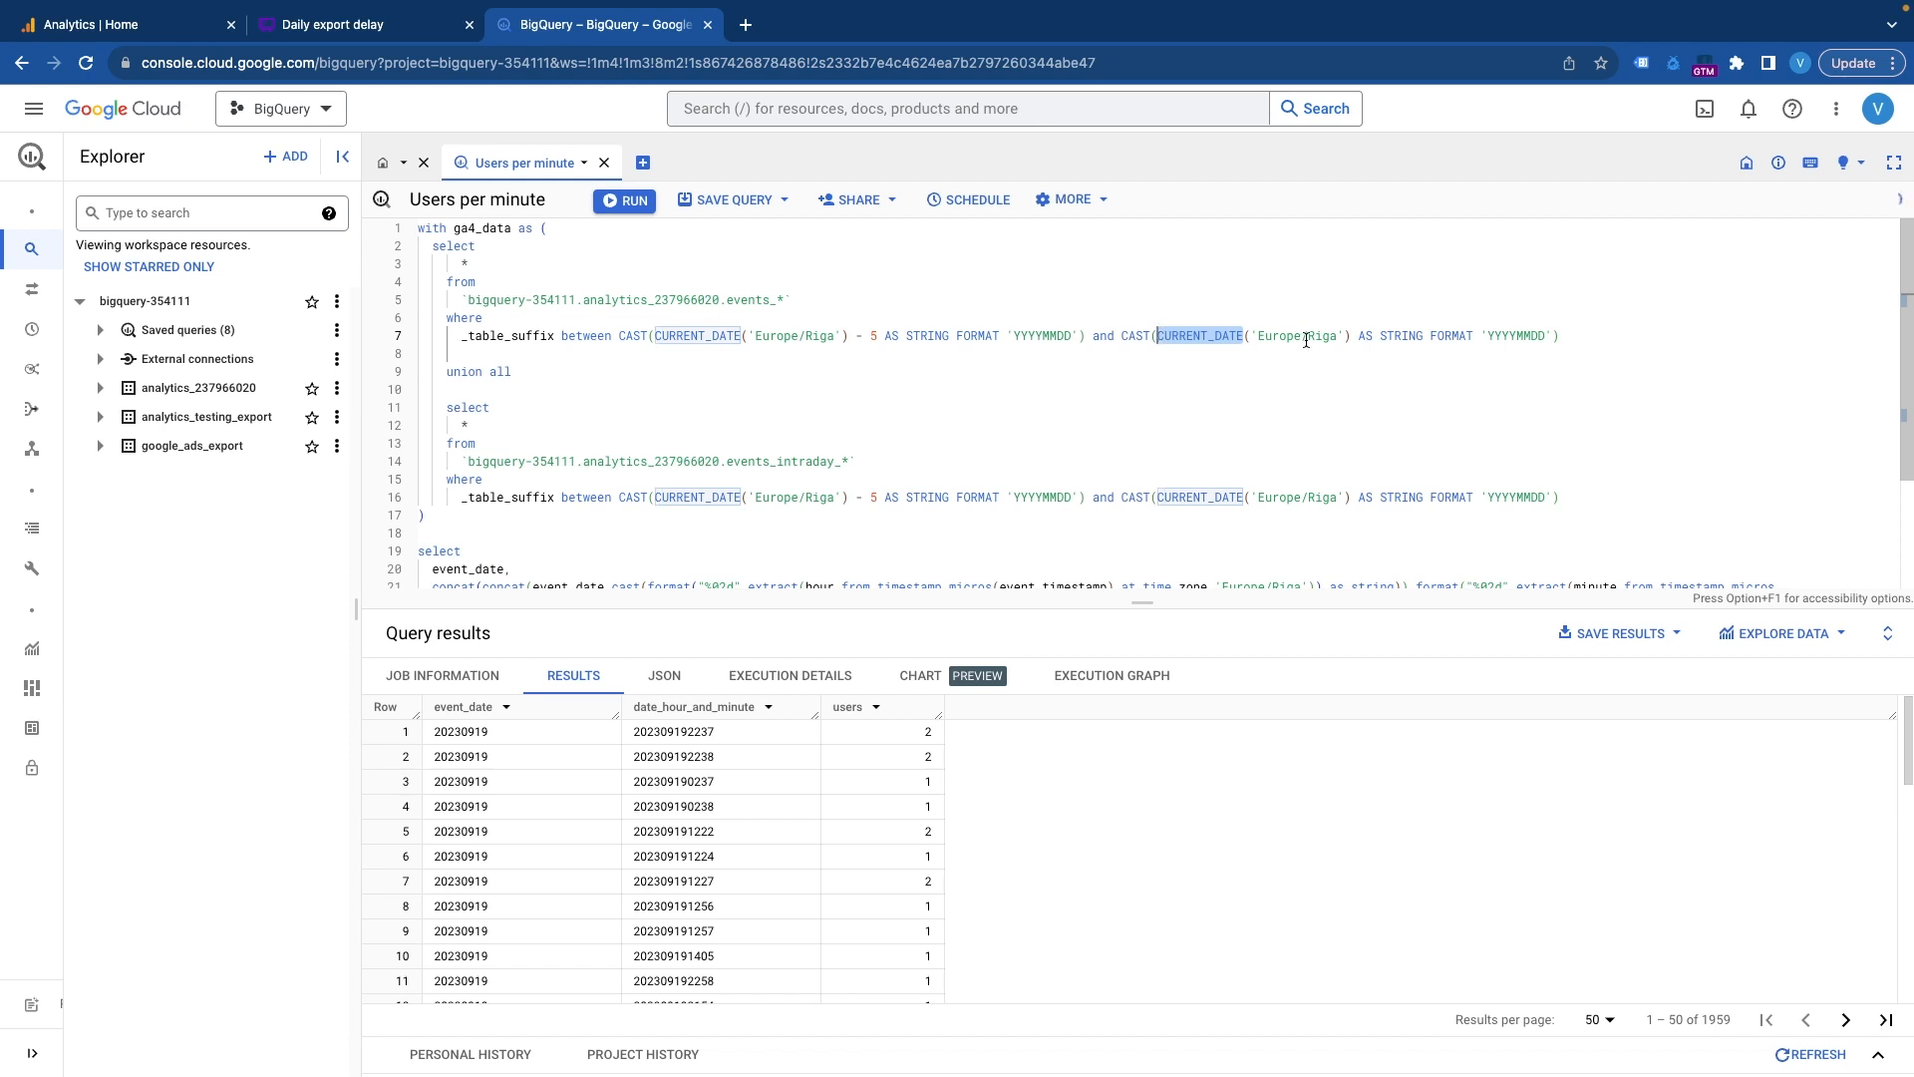
pyautogui.moveTo(1334, 338); pyautogui.dragTo(1257, 337)
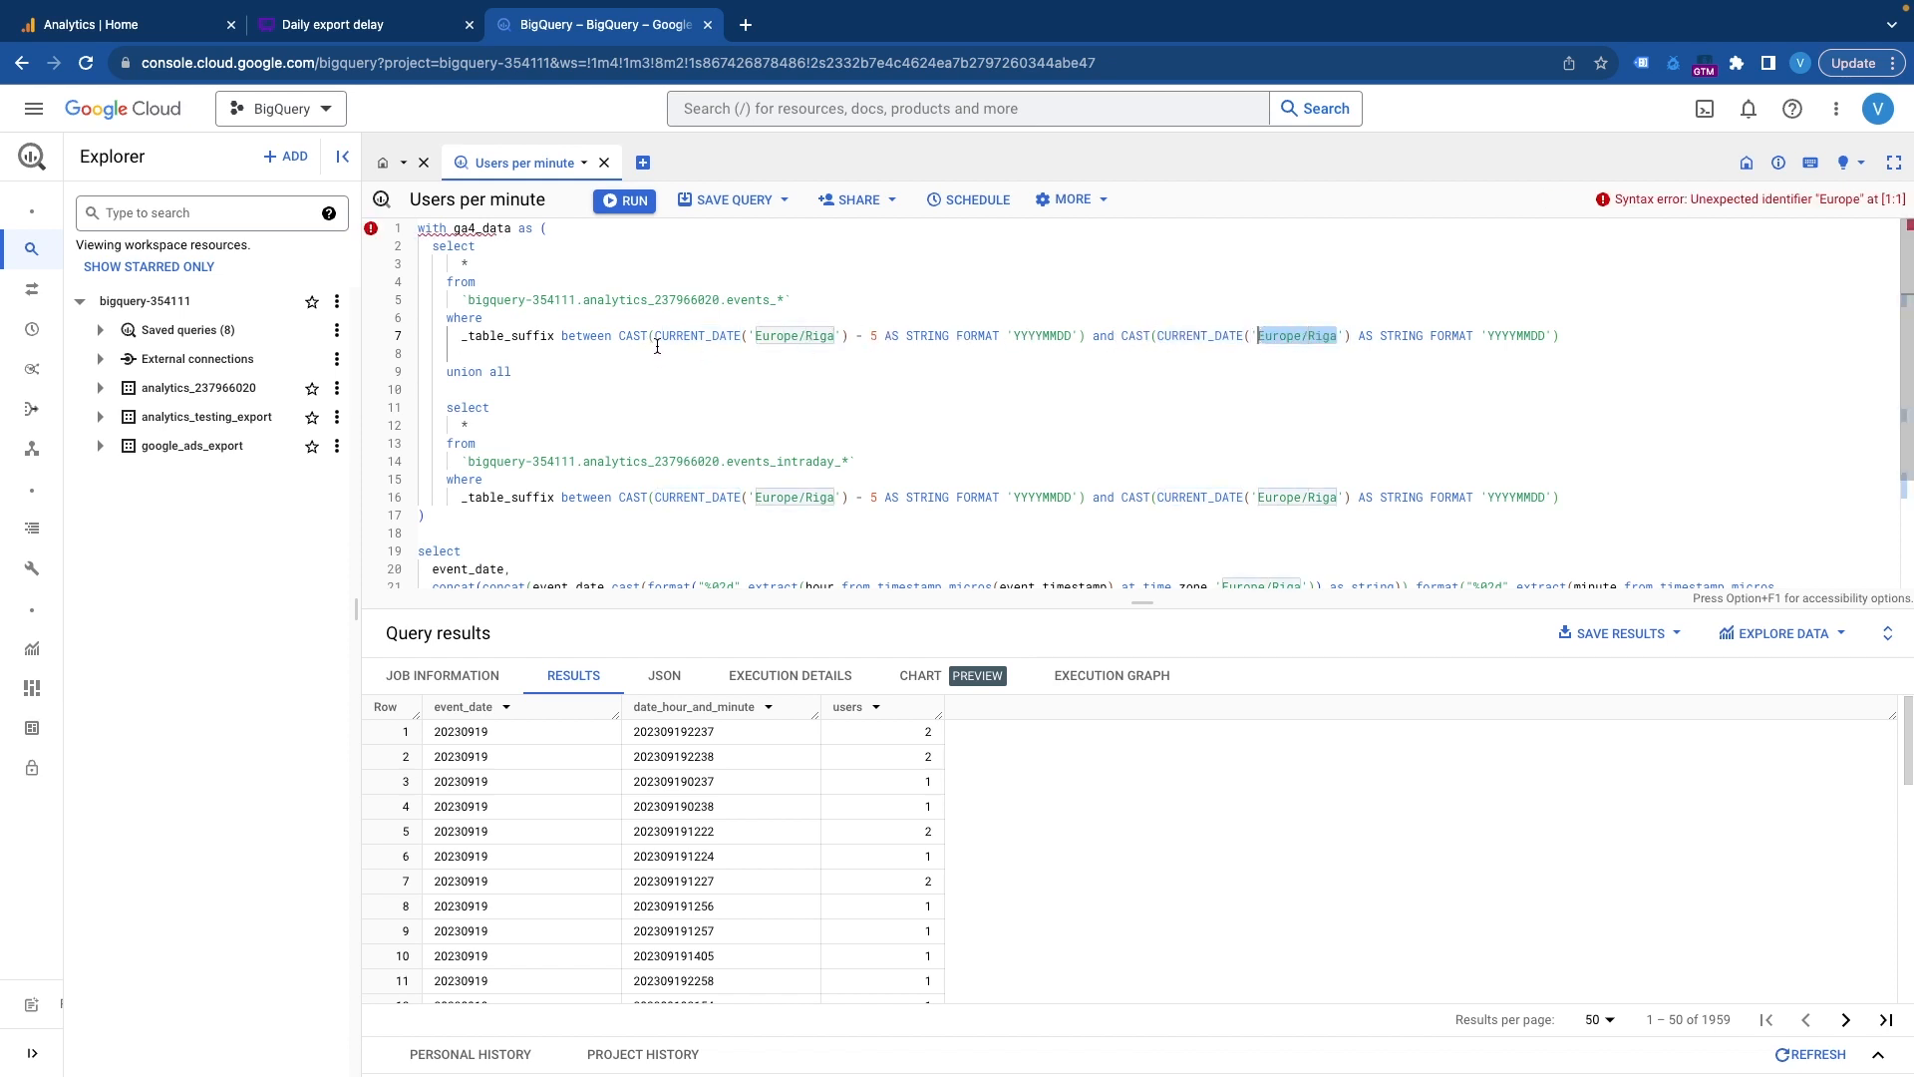
pyautogui.moveTo(882, 337); pyautogui.dragTo(868, 337)
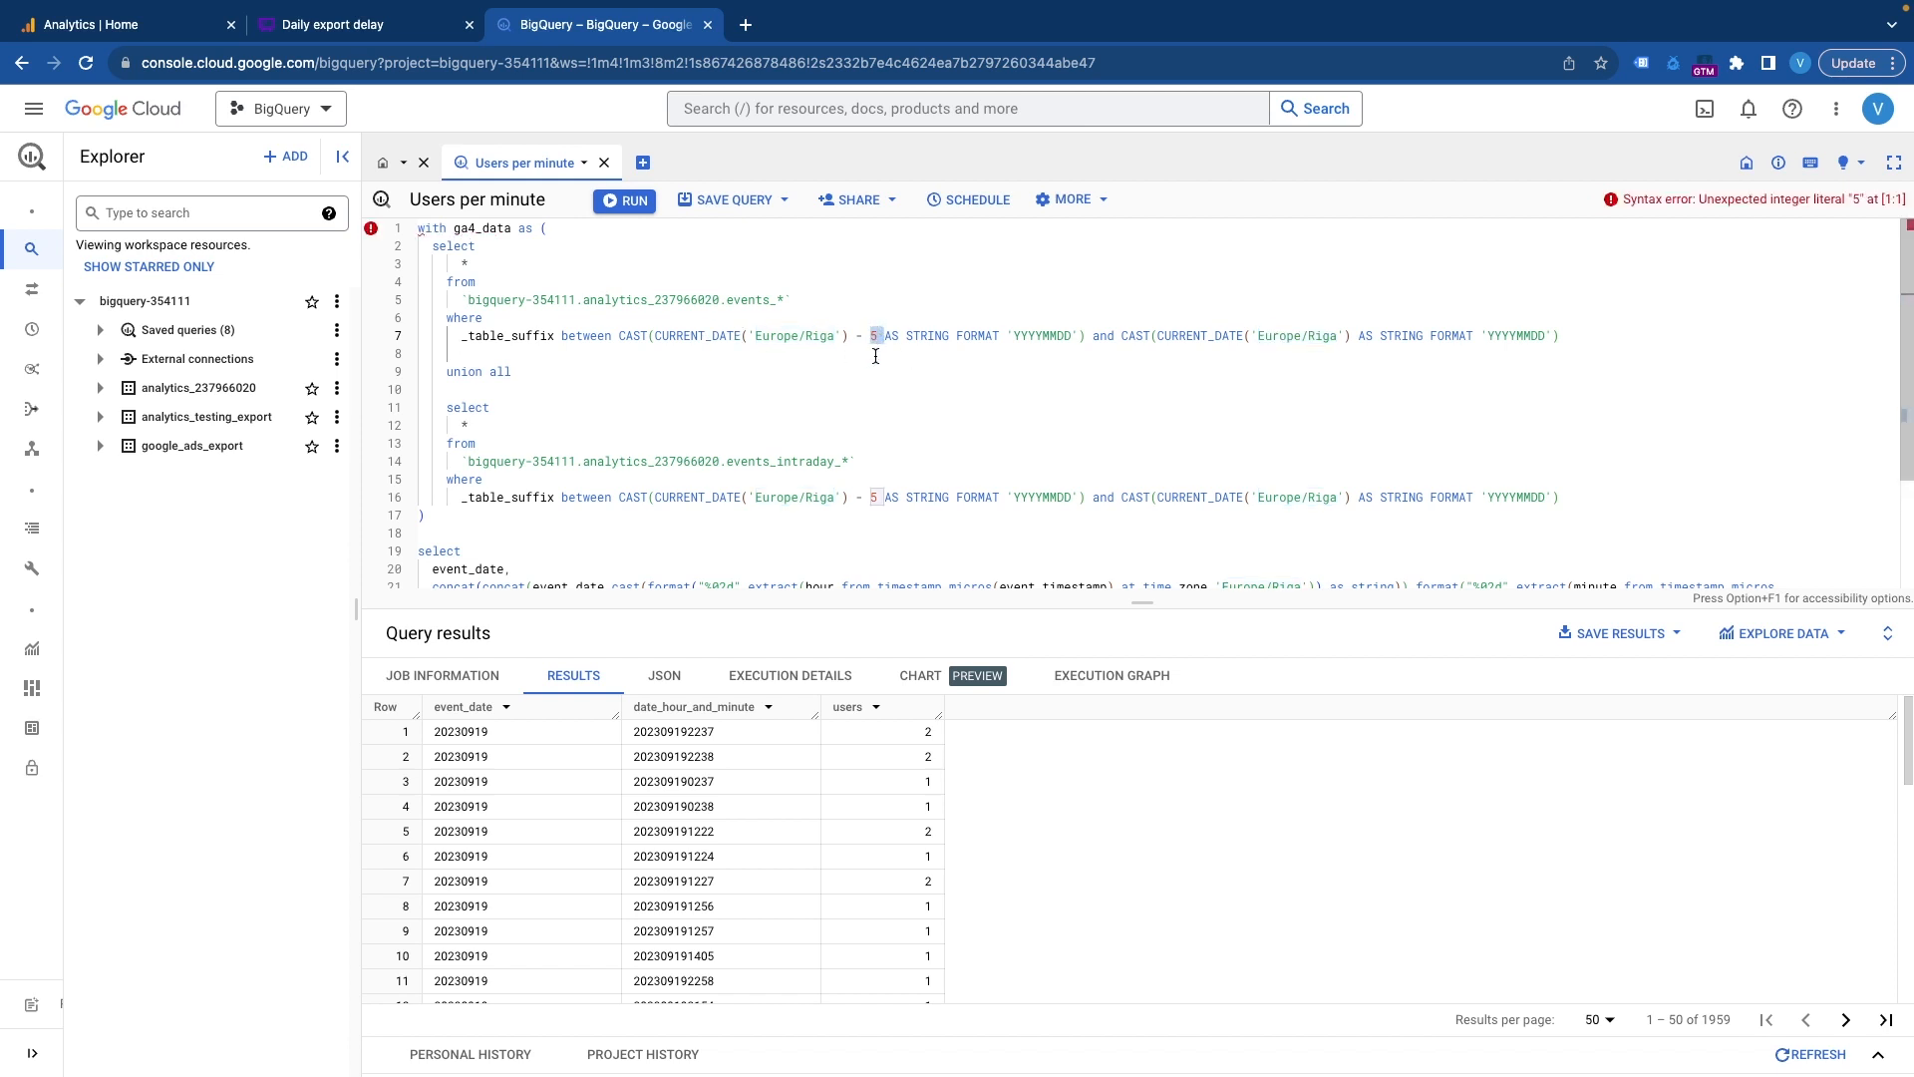
pyautogui.click(875, 355)
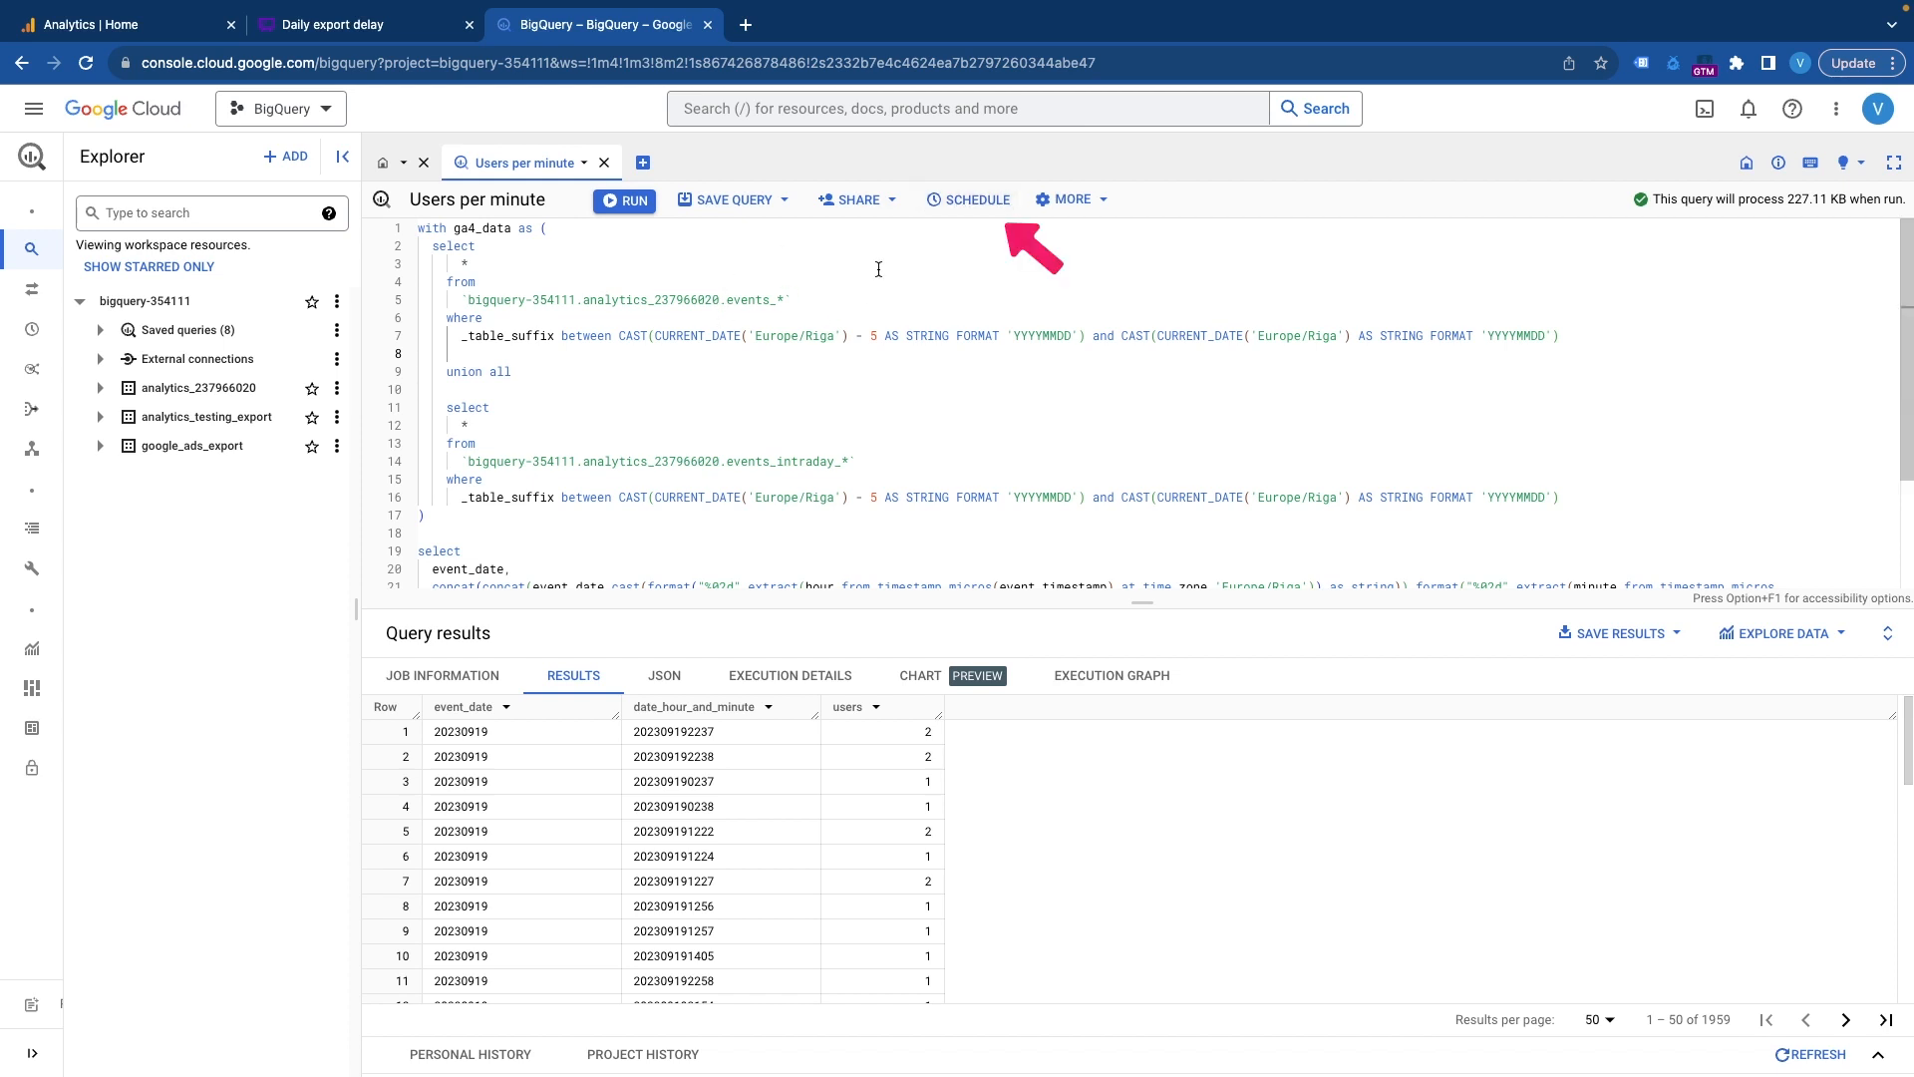
# Step: Start a new scheduled query from the Users per minute query and name it "Testing schedule"
pyautogui.click(947, 216)
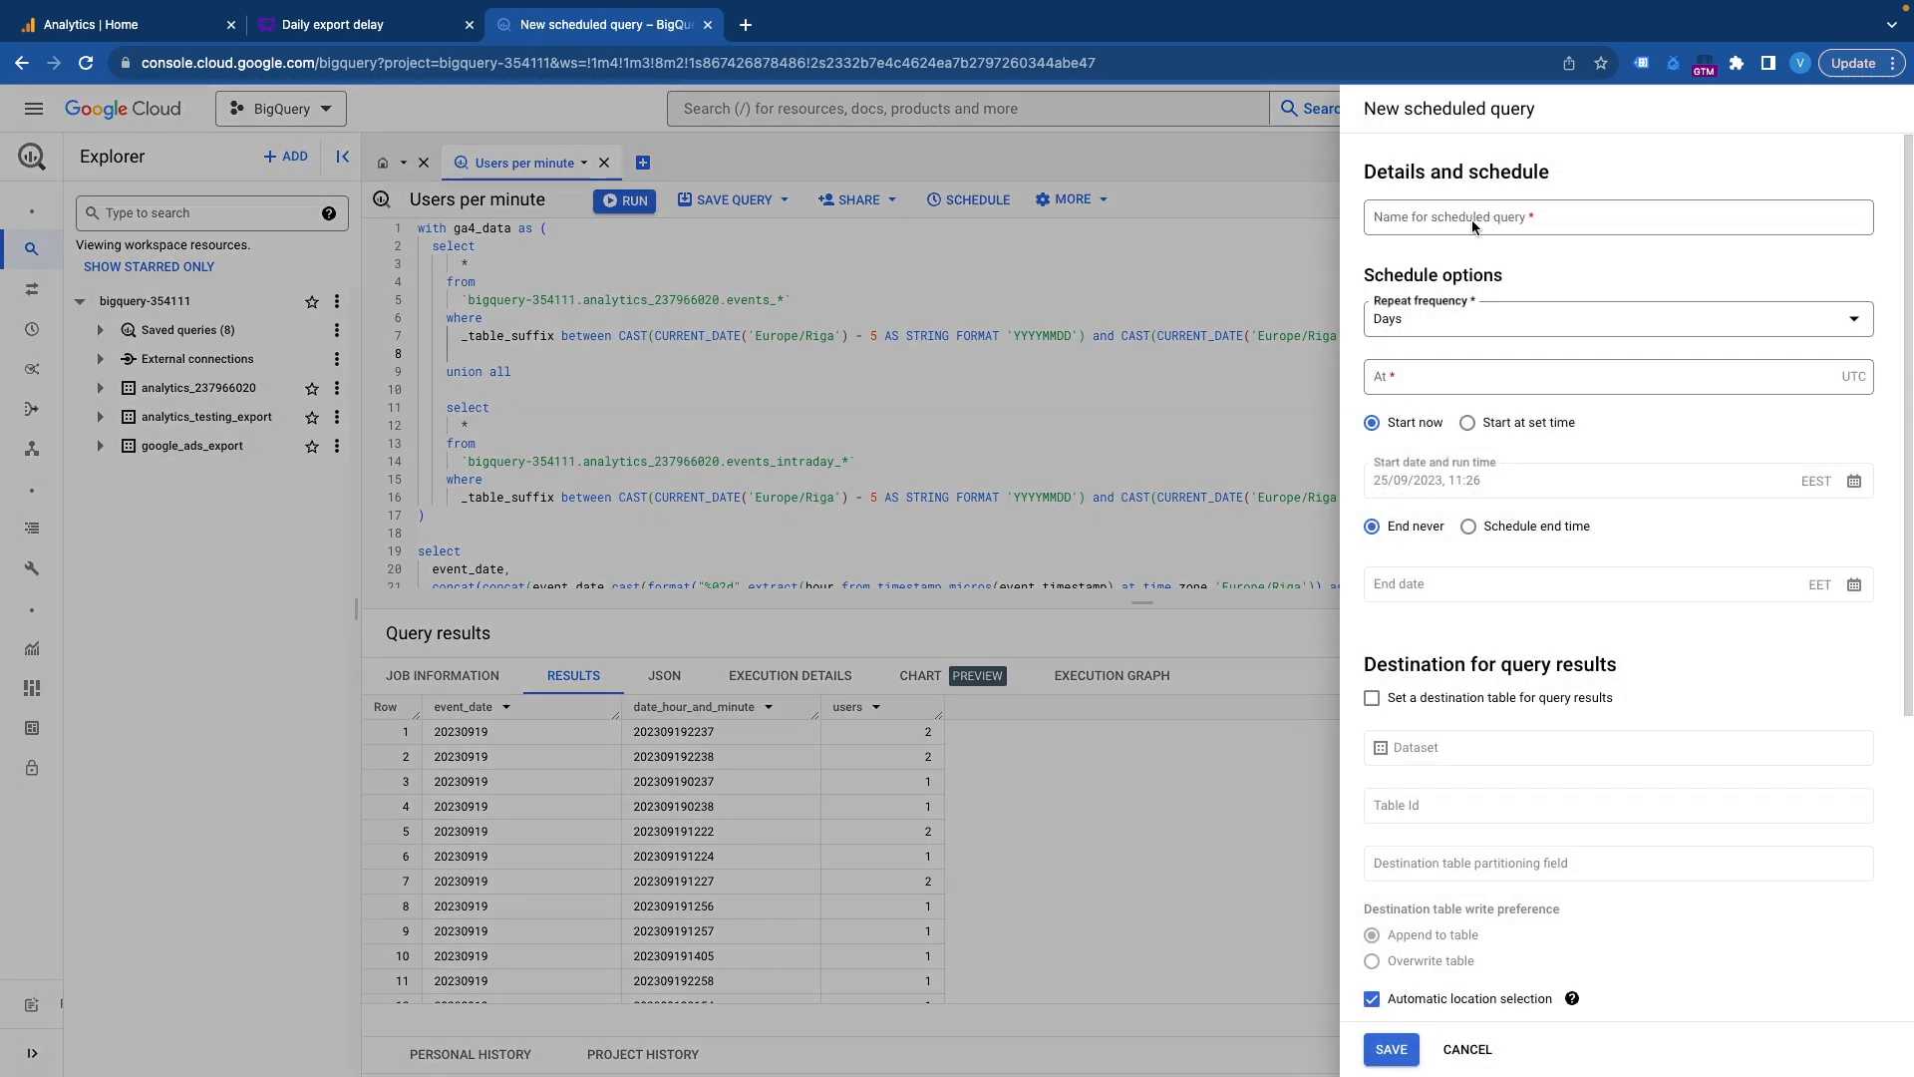
pyautogui.click(1471, 219)
pyautogui.write('Testing schedule')
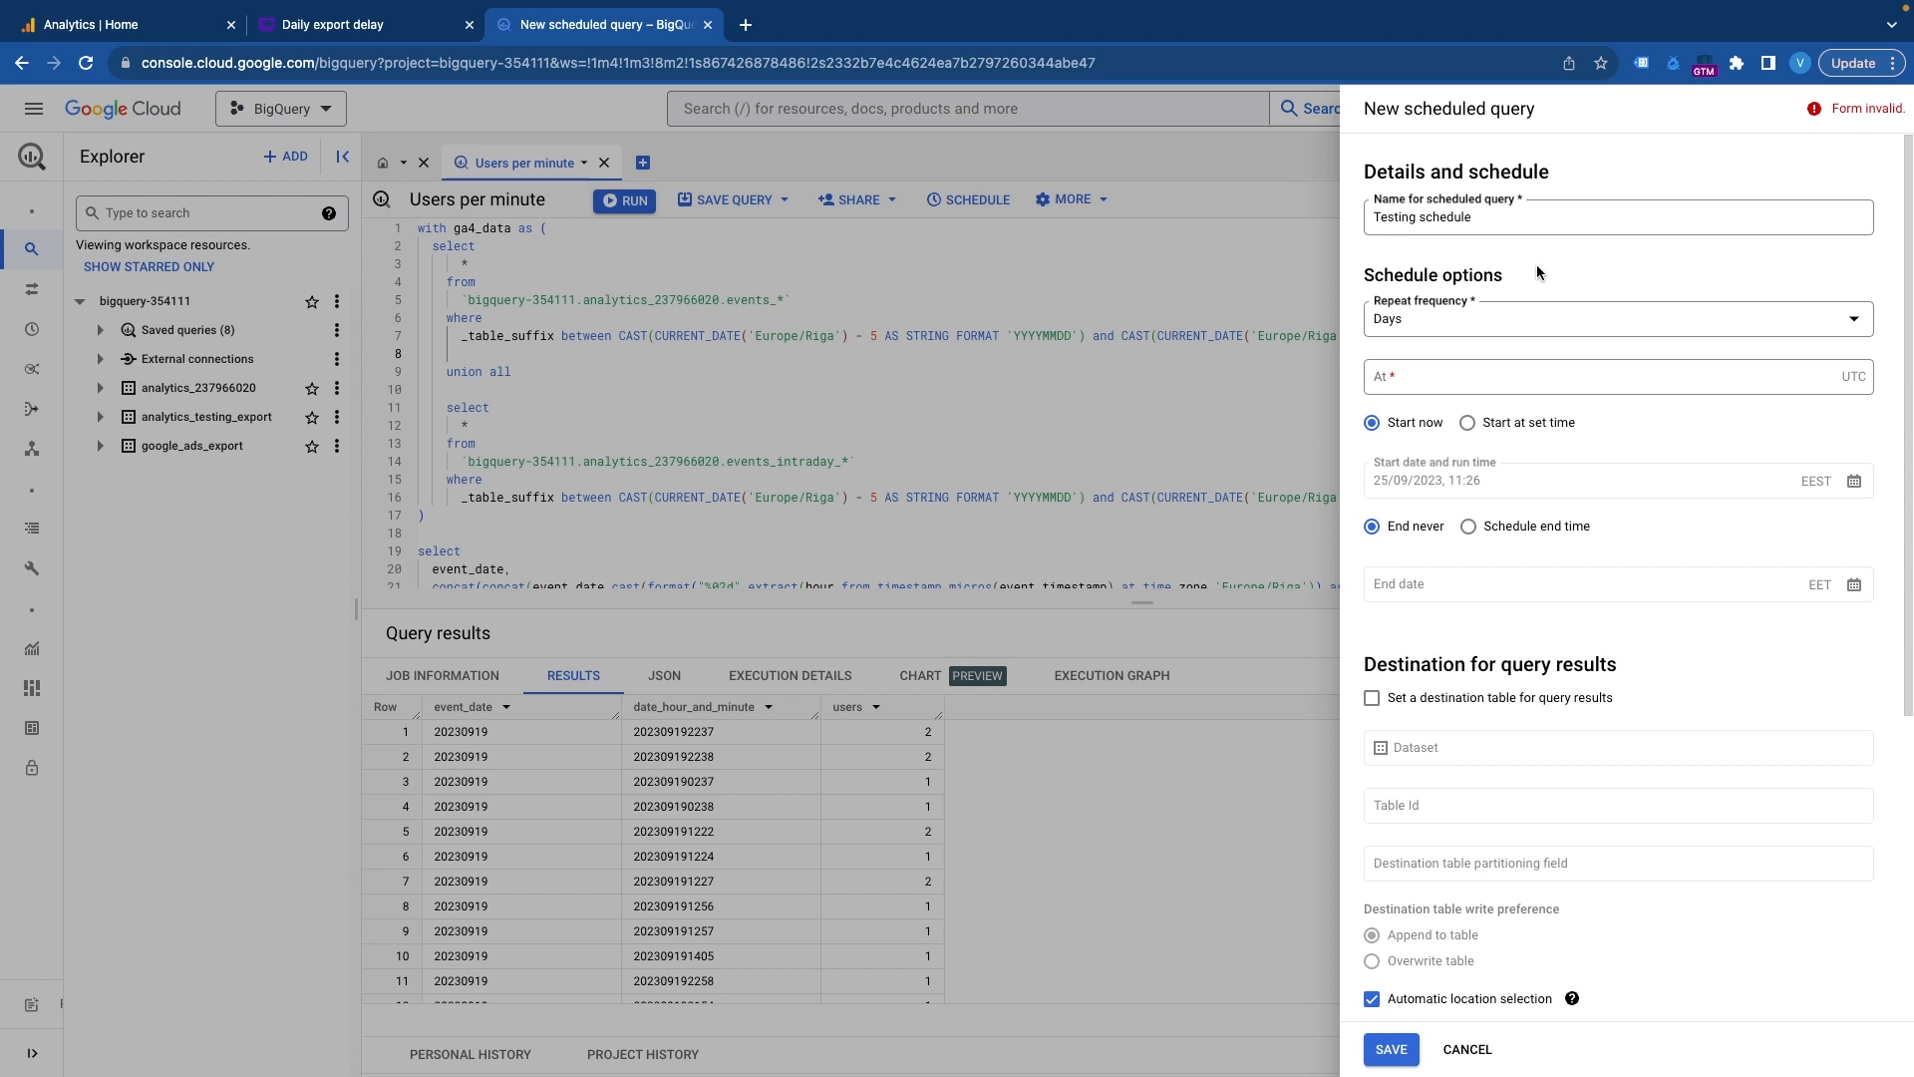
# Step: Set the scheduled query to repeat every 1 hour
pyautogui.click(1542, 321)
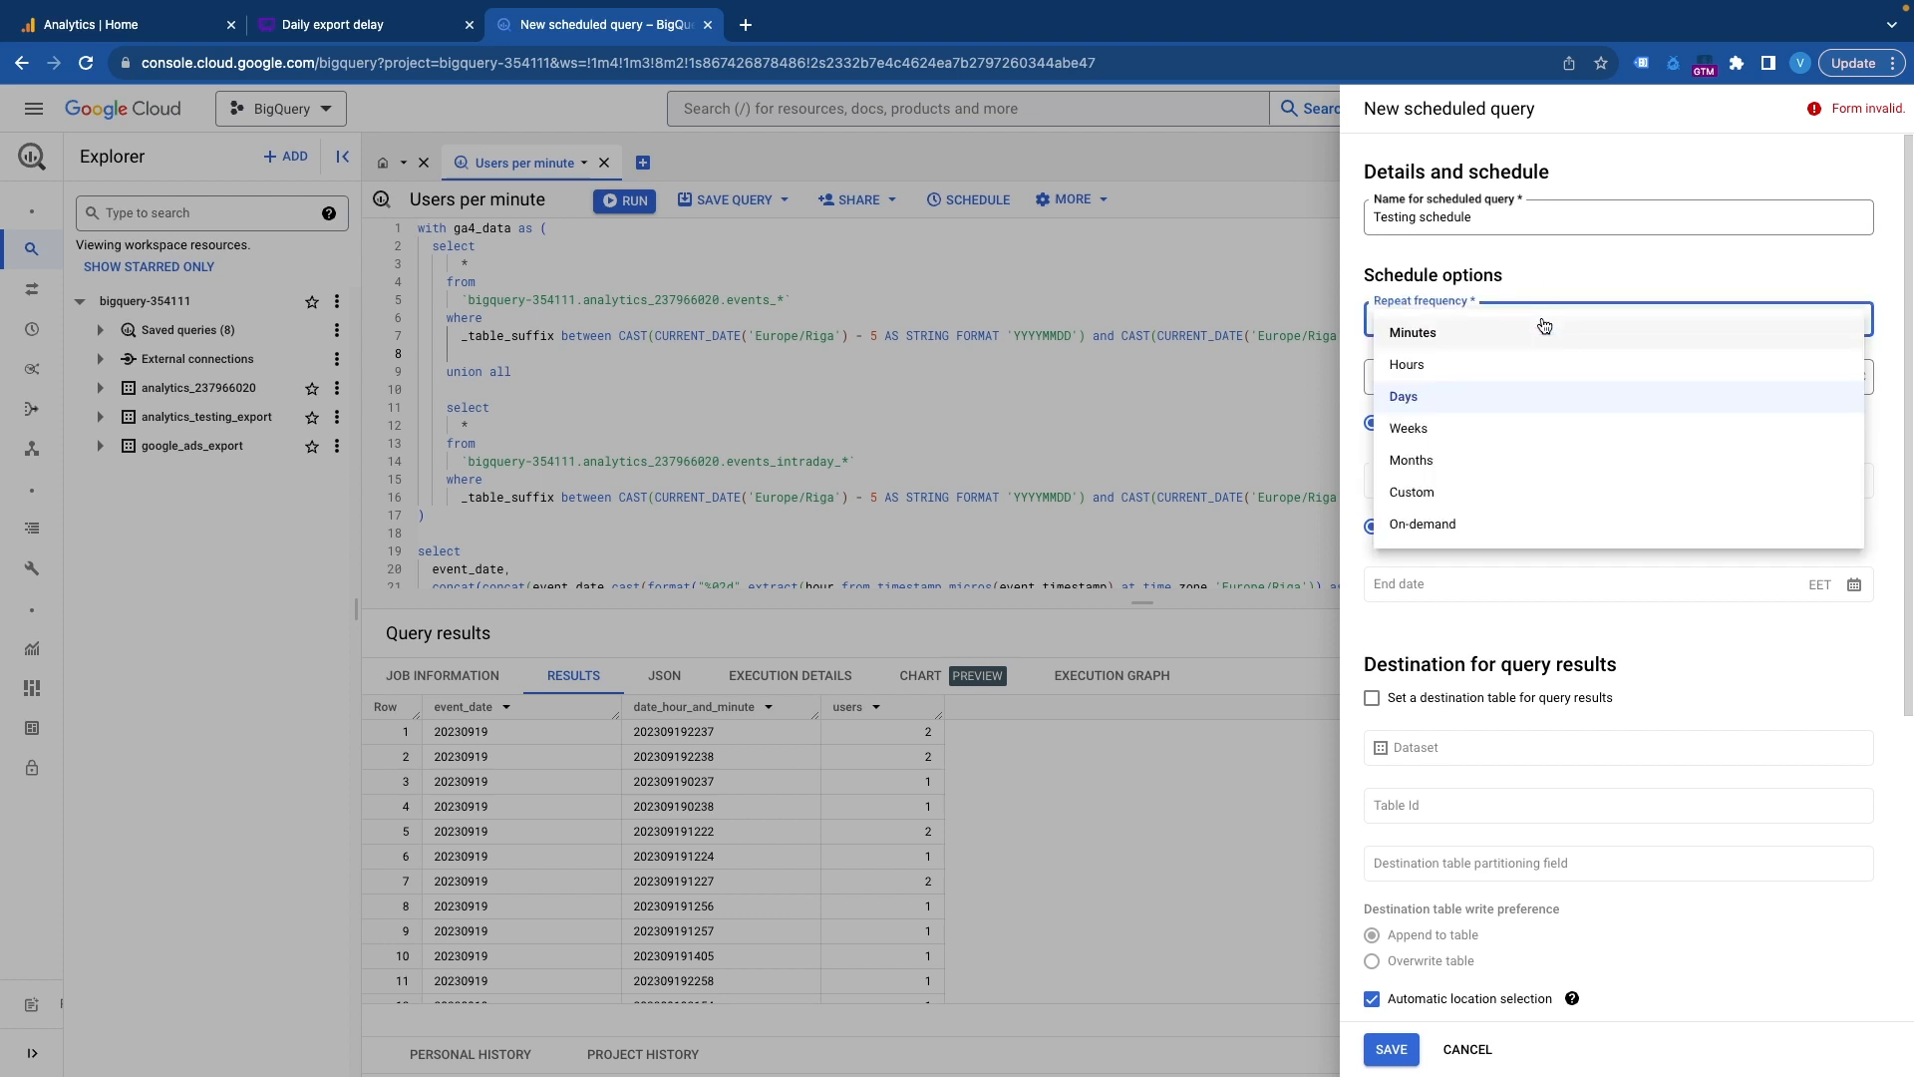
pyautogui.click(1431, 369)
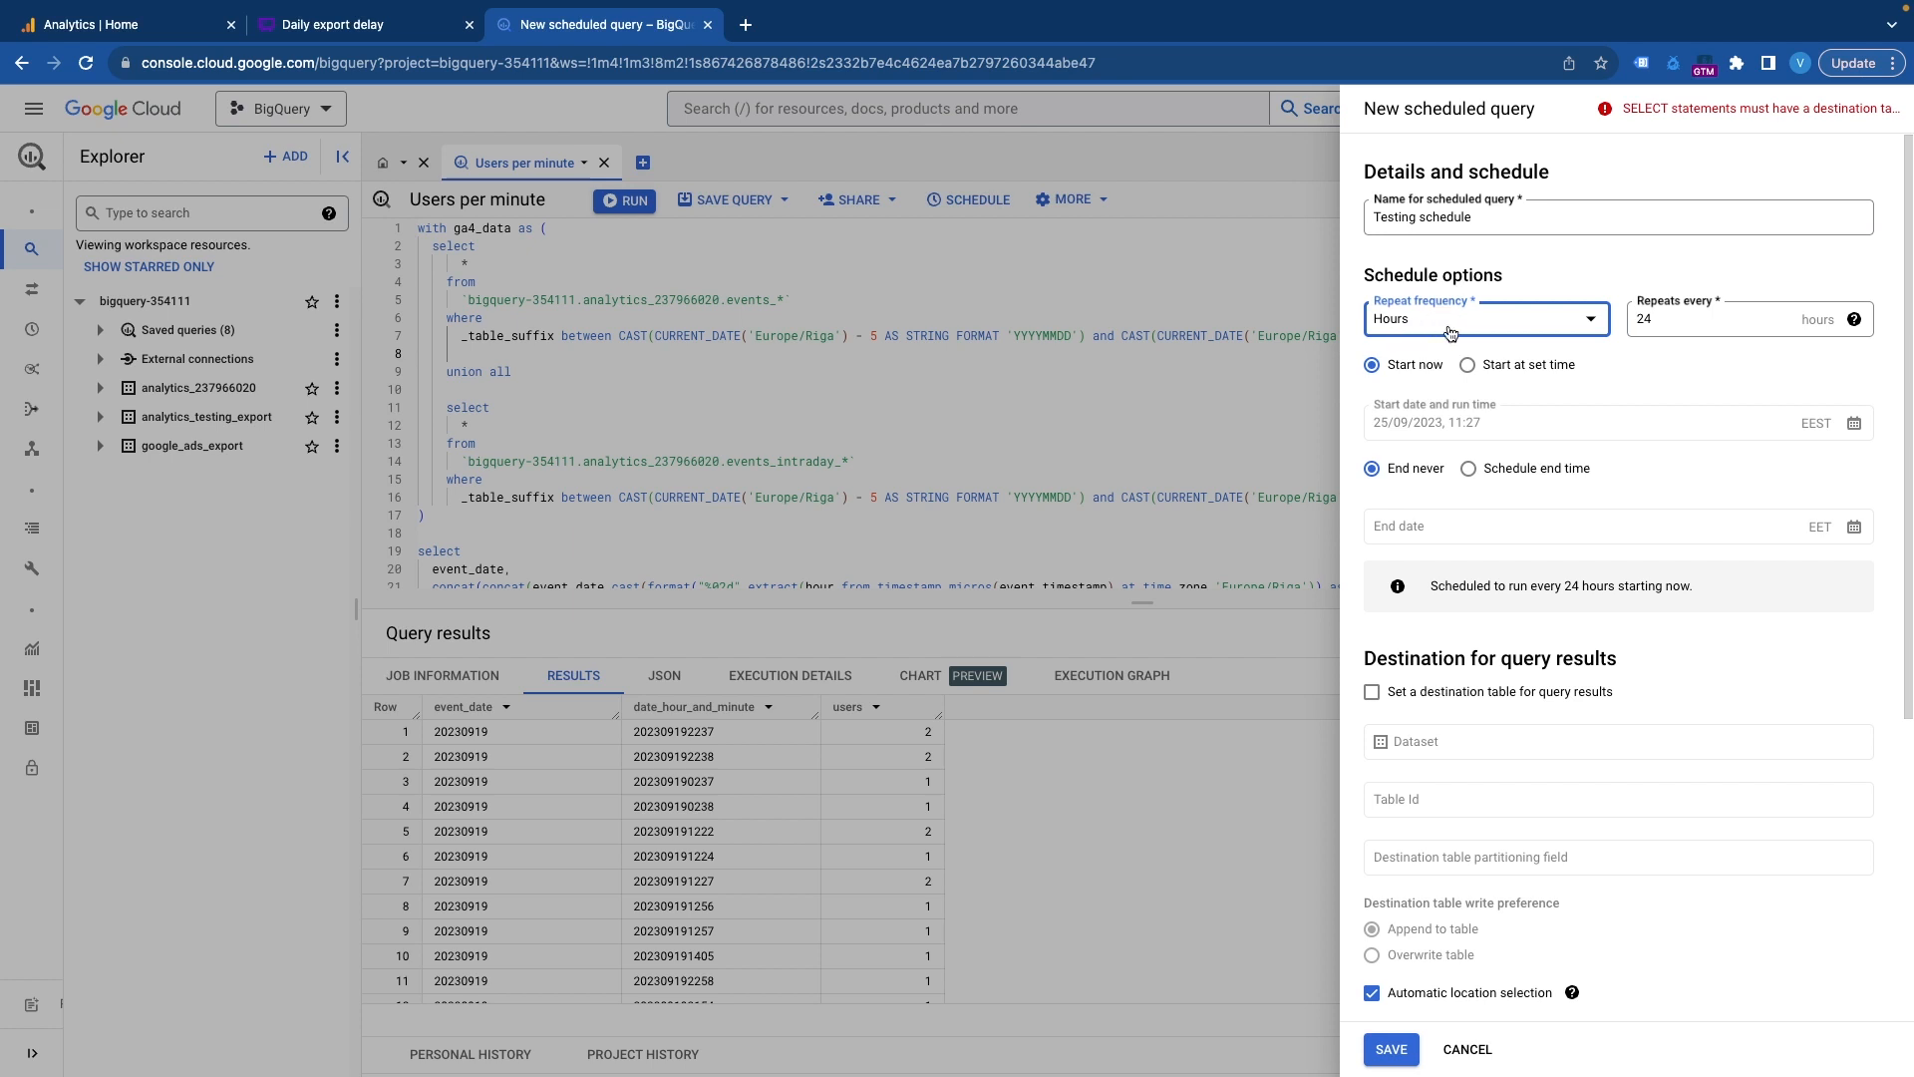
pyautogui.doubleClick(1632, 327)
pyautogui.write('1')
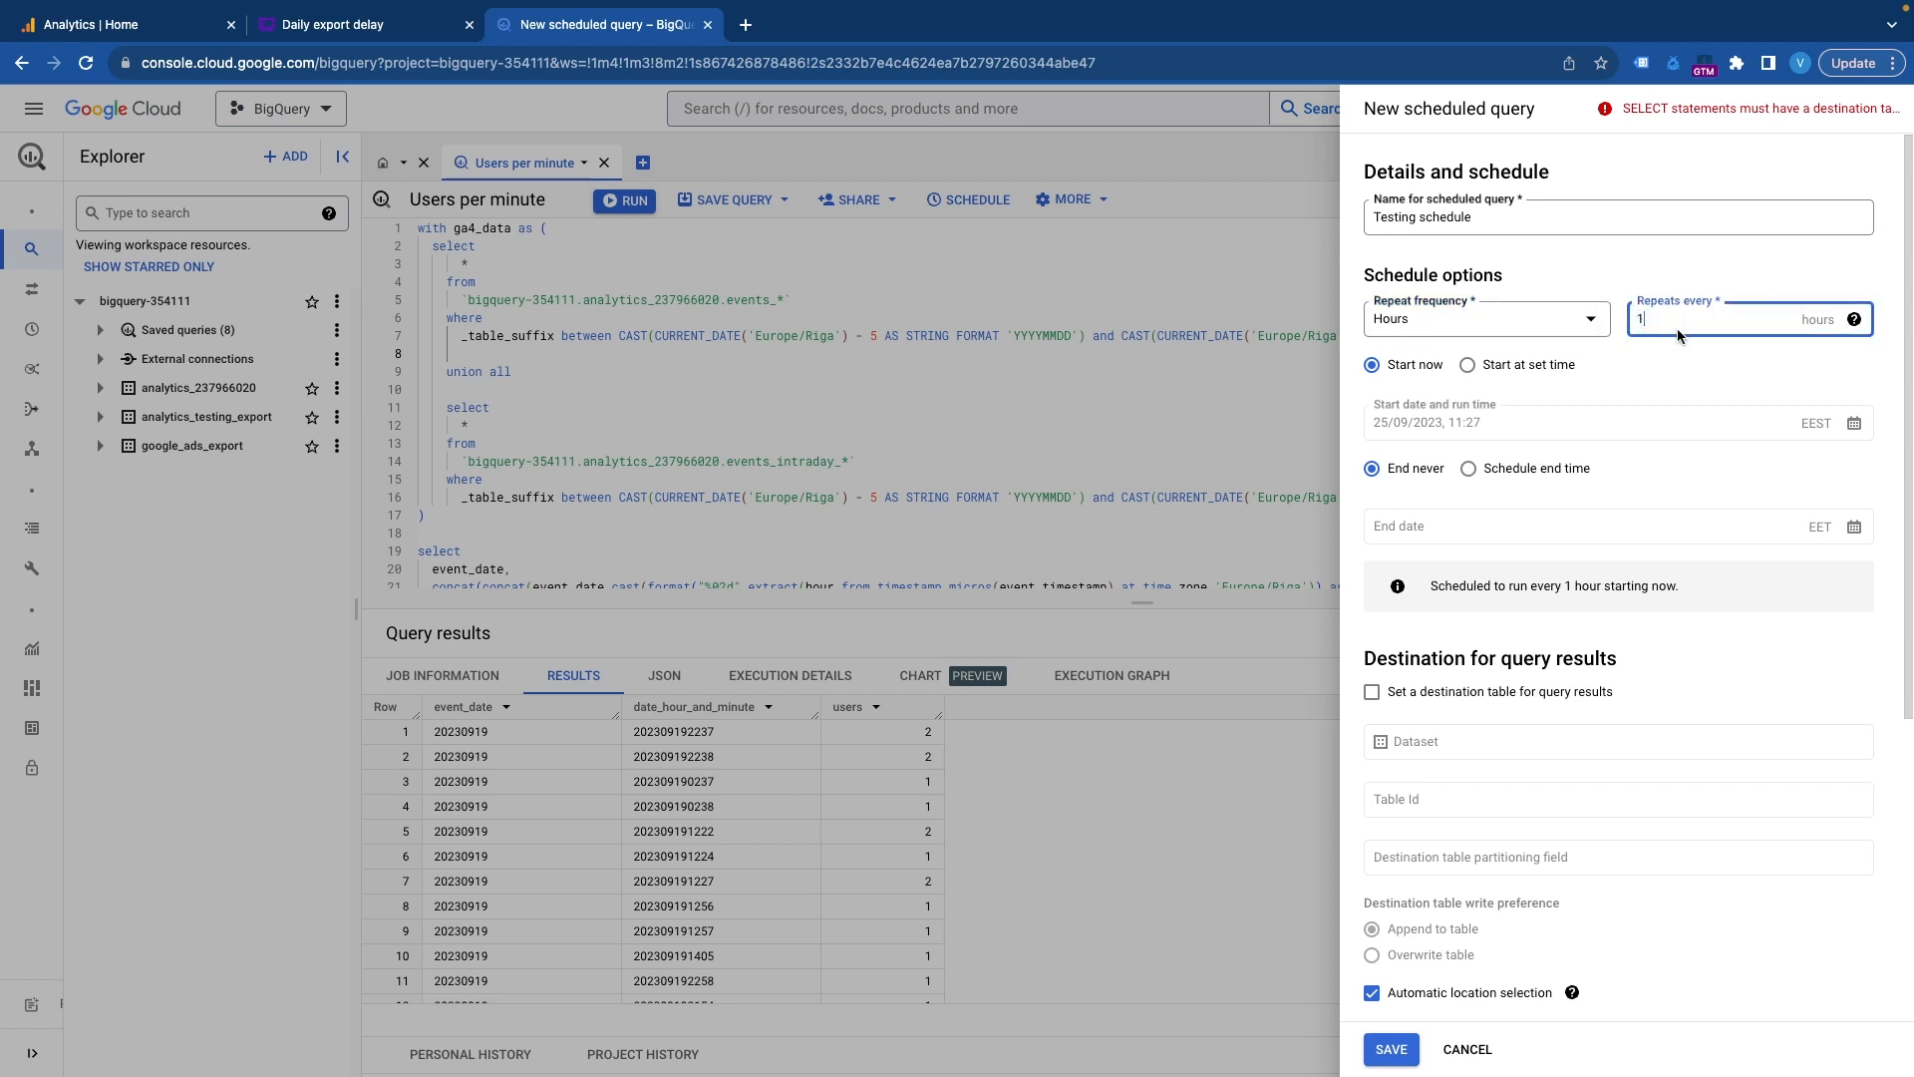
pyautogui.click(1667, 347)
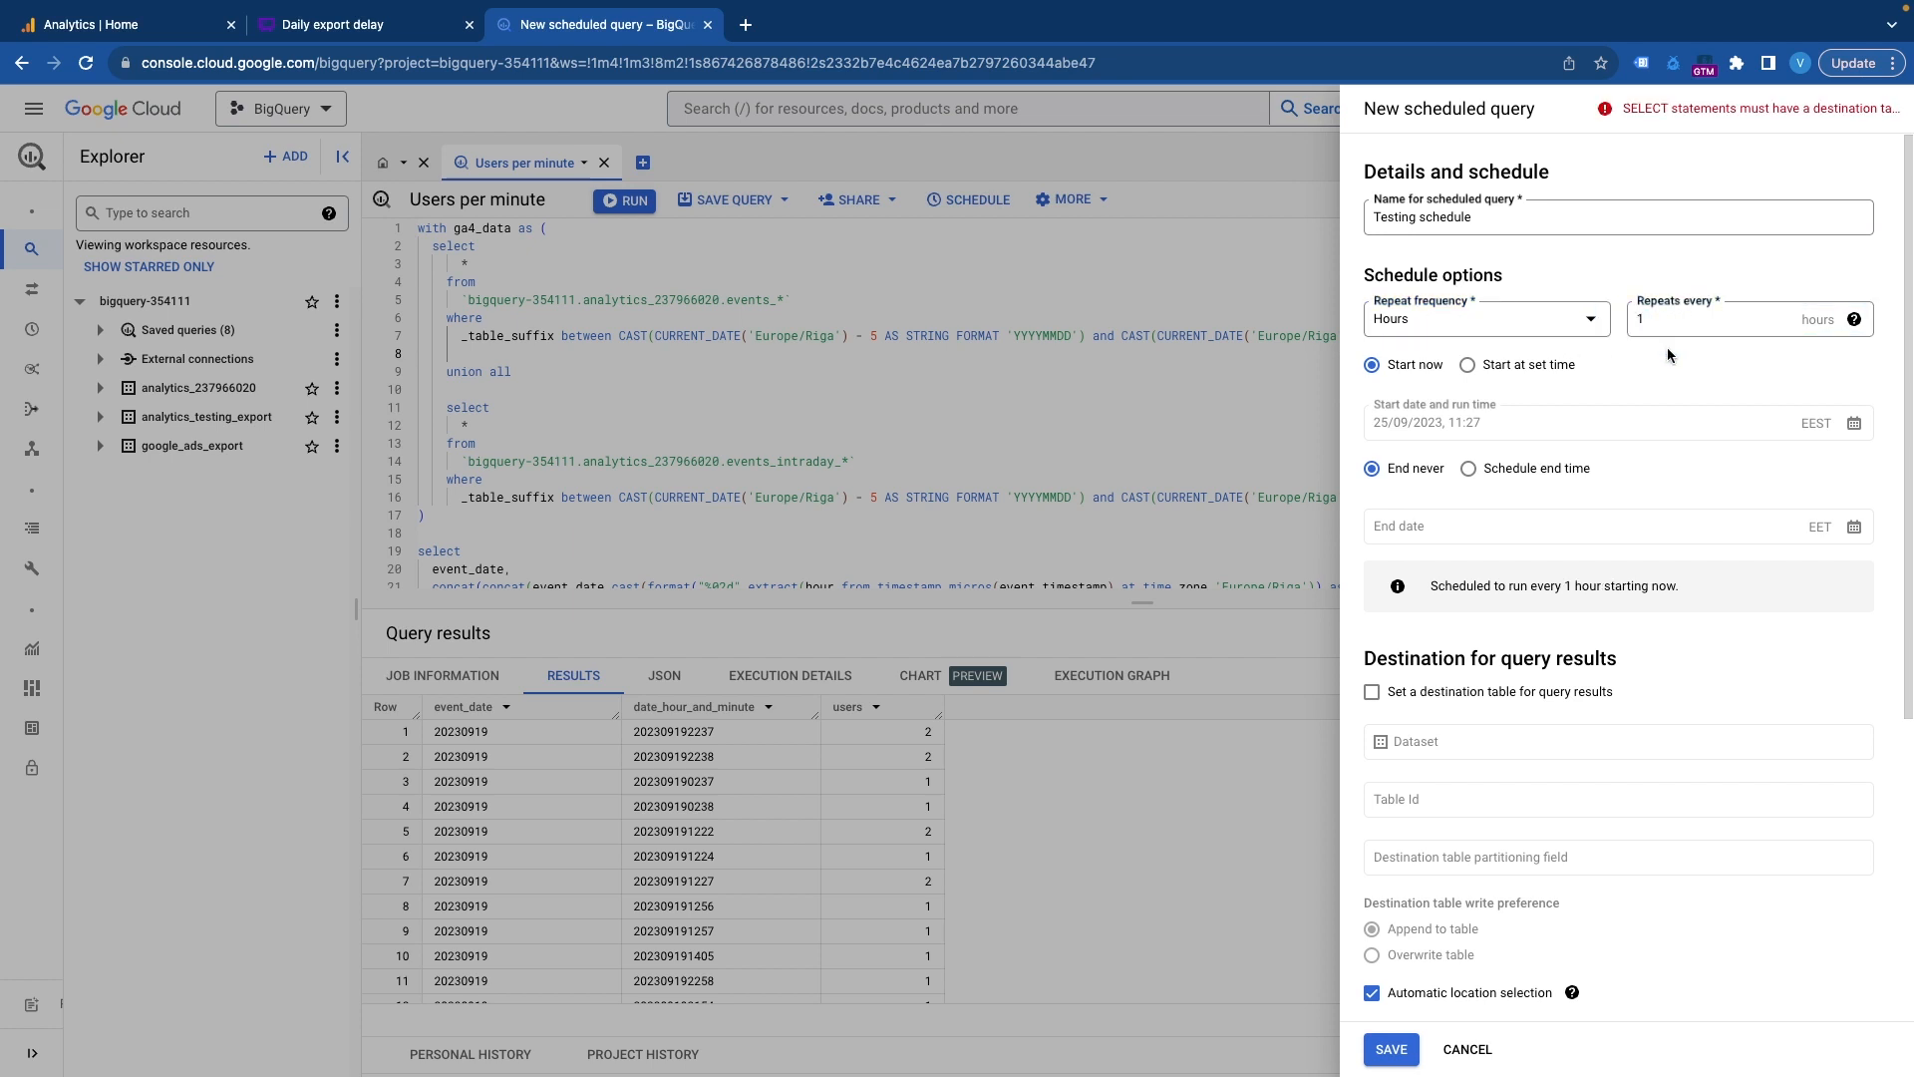
# Step: Set the scheduled query's repeat frequency to Minutes, repeating every 15 minutes
pyautogui.click(1560, 327)
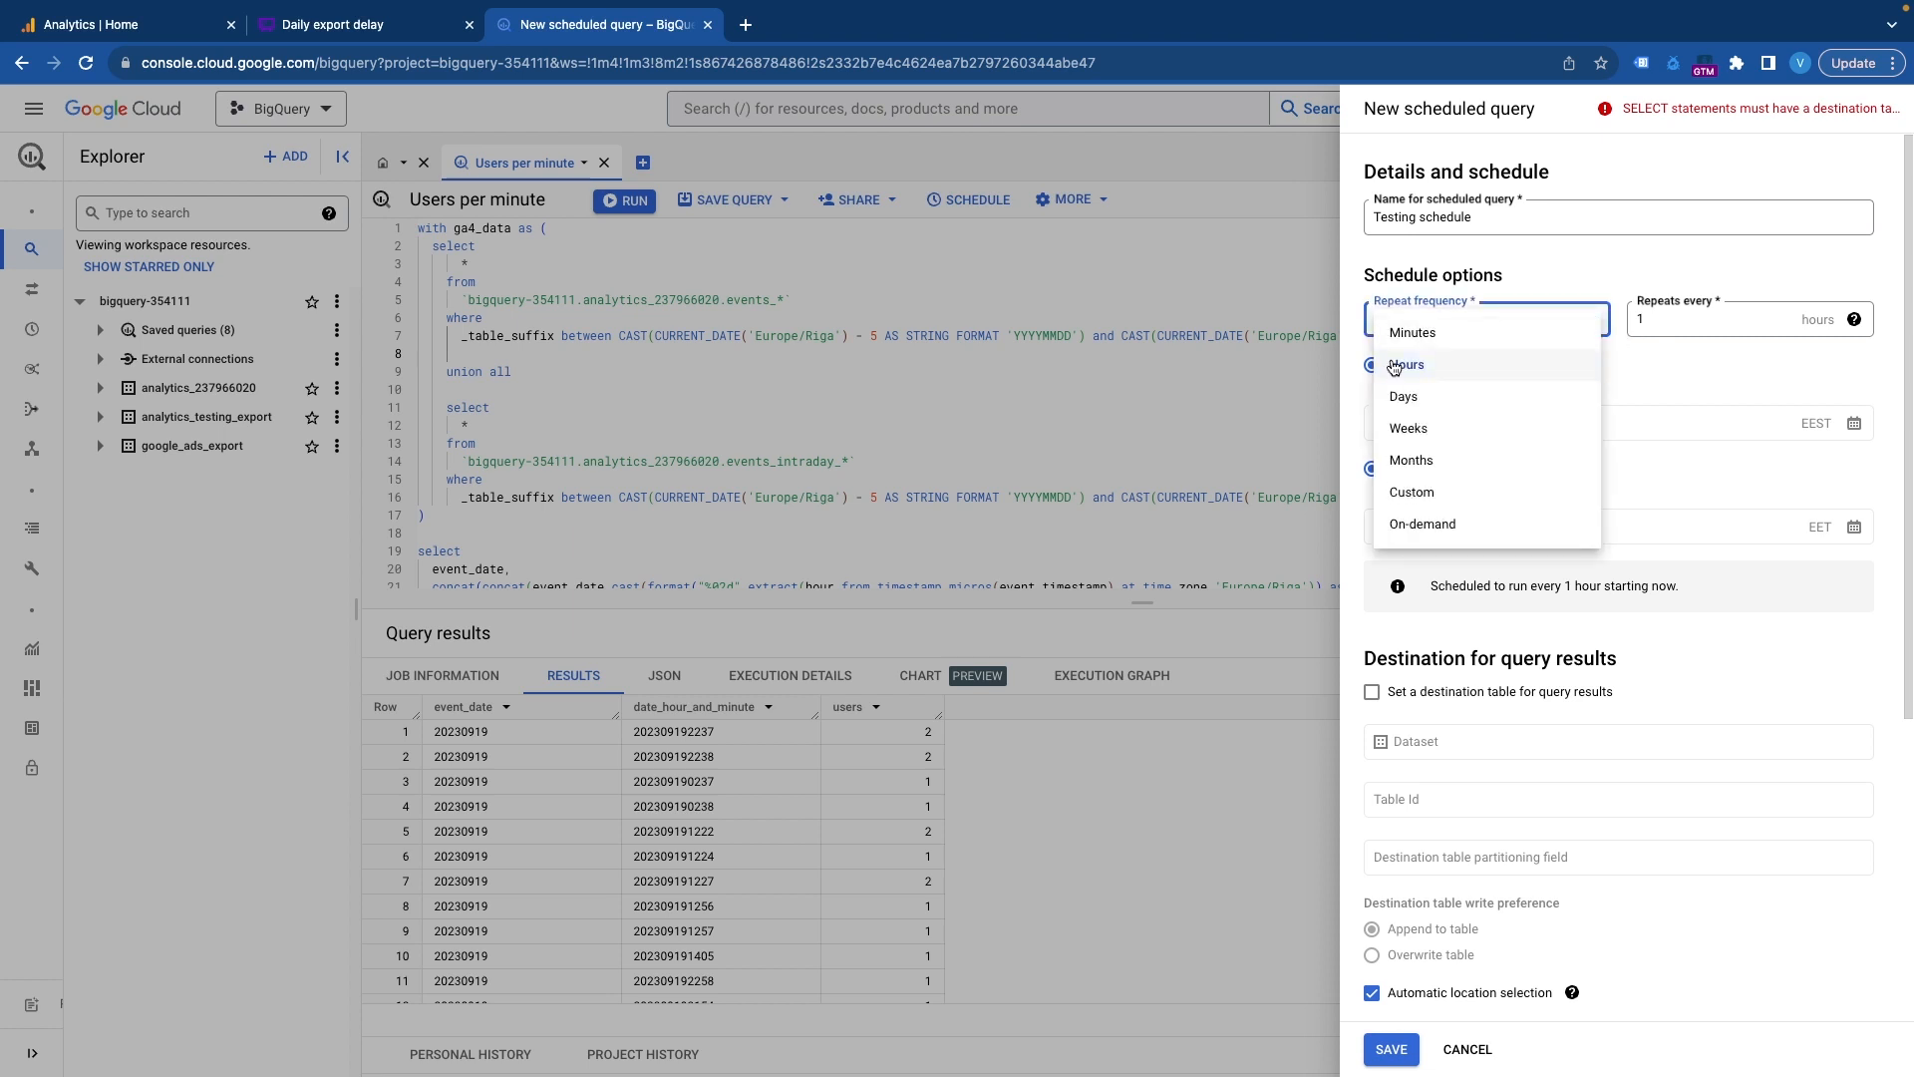
pyautogui.click(1421, 332)
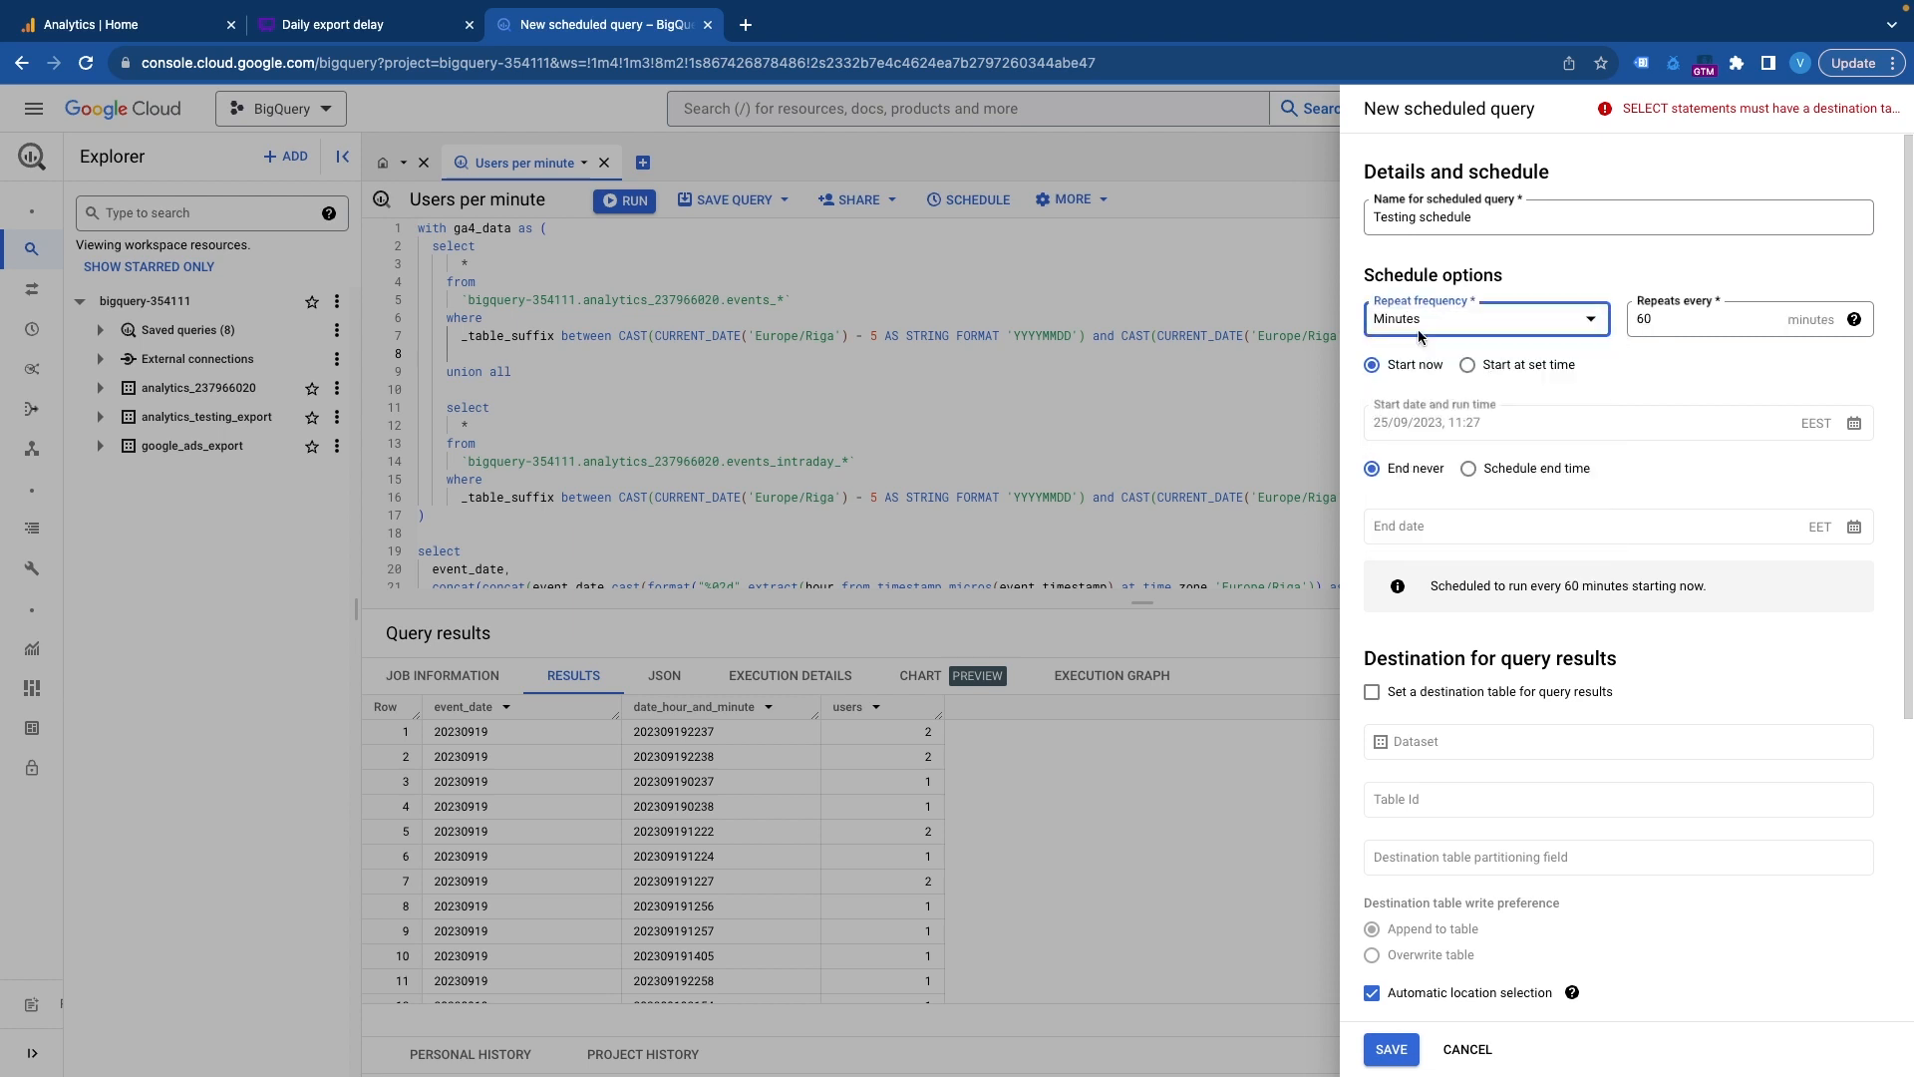
pyautogui.click(1641, 319)
pyautogui.moveTo(1641, 319); pyautogui.dragTo(1650, 321)
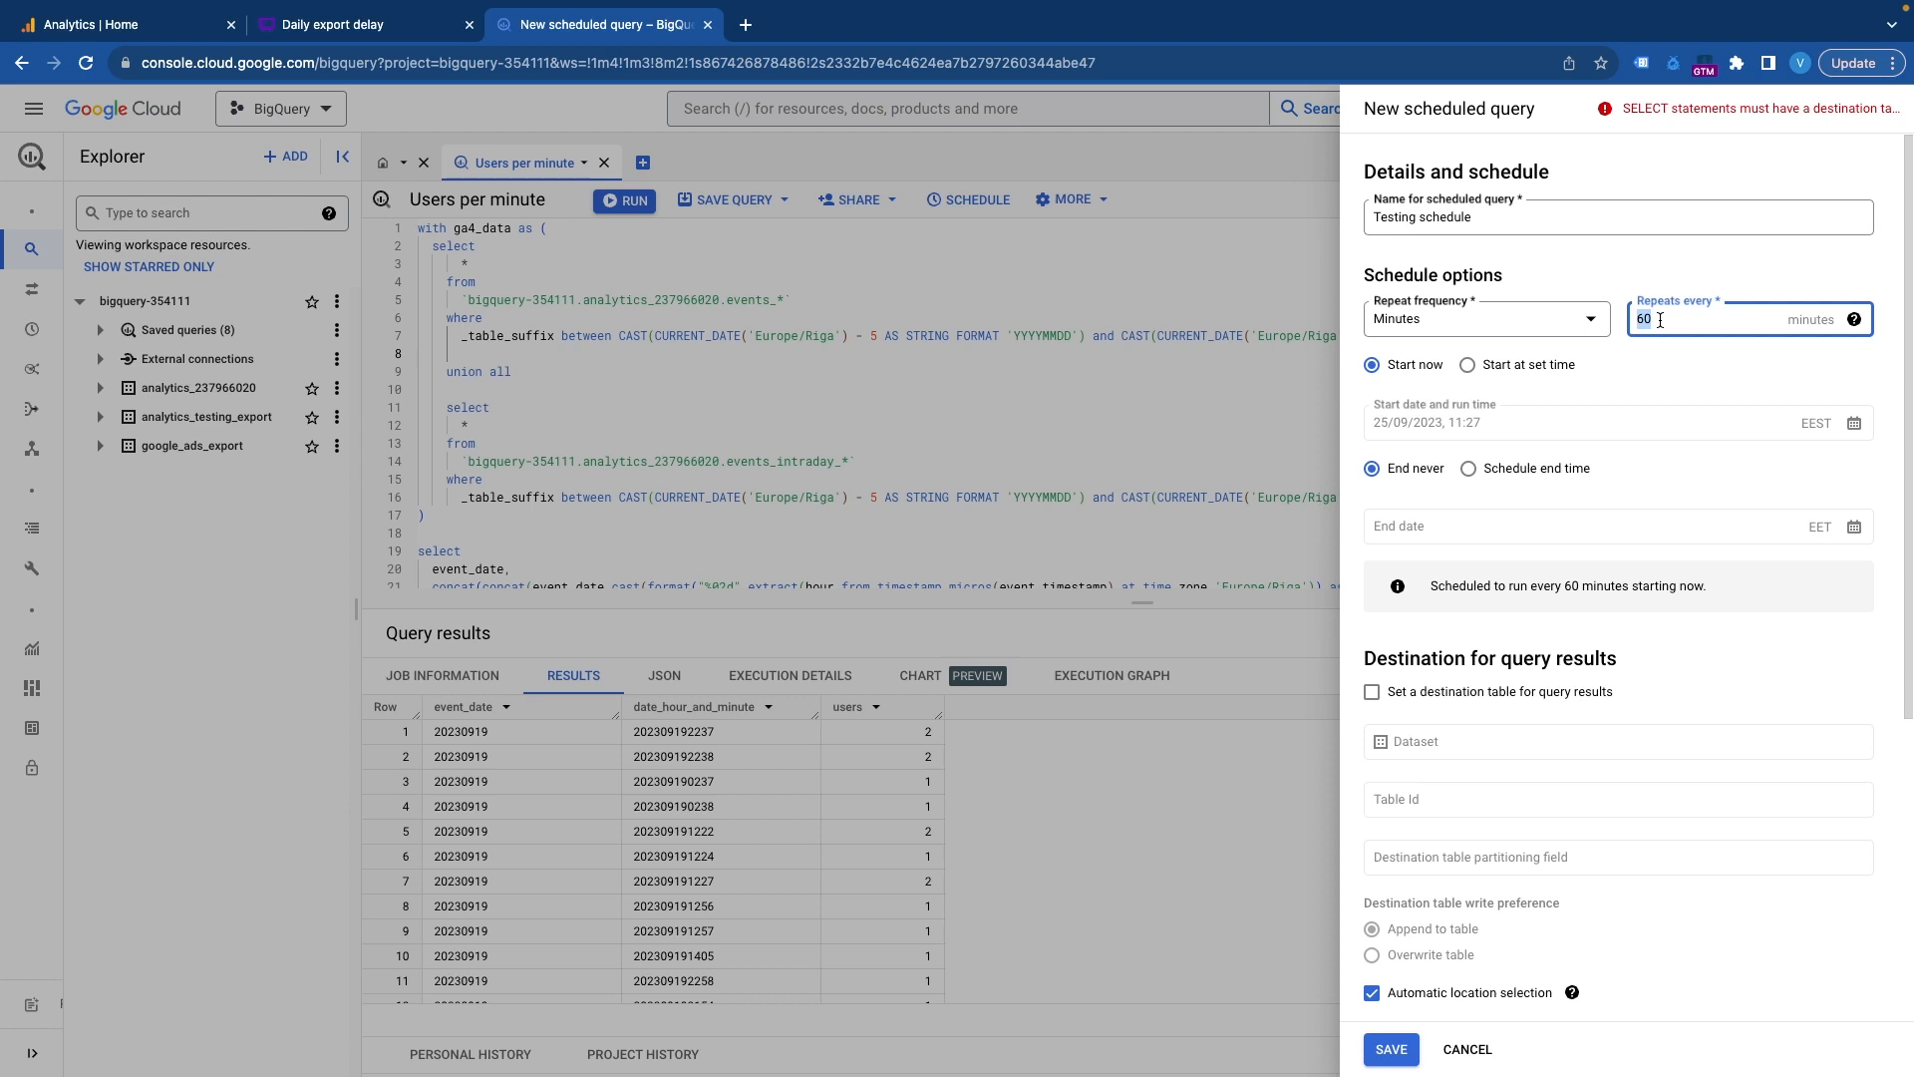
pyautogui.write('15')
pyautogui.click(1660, 344)
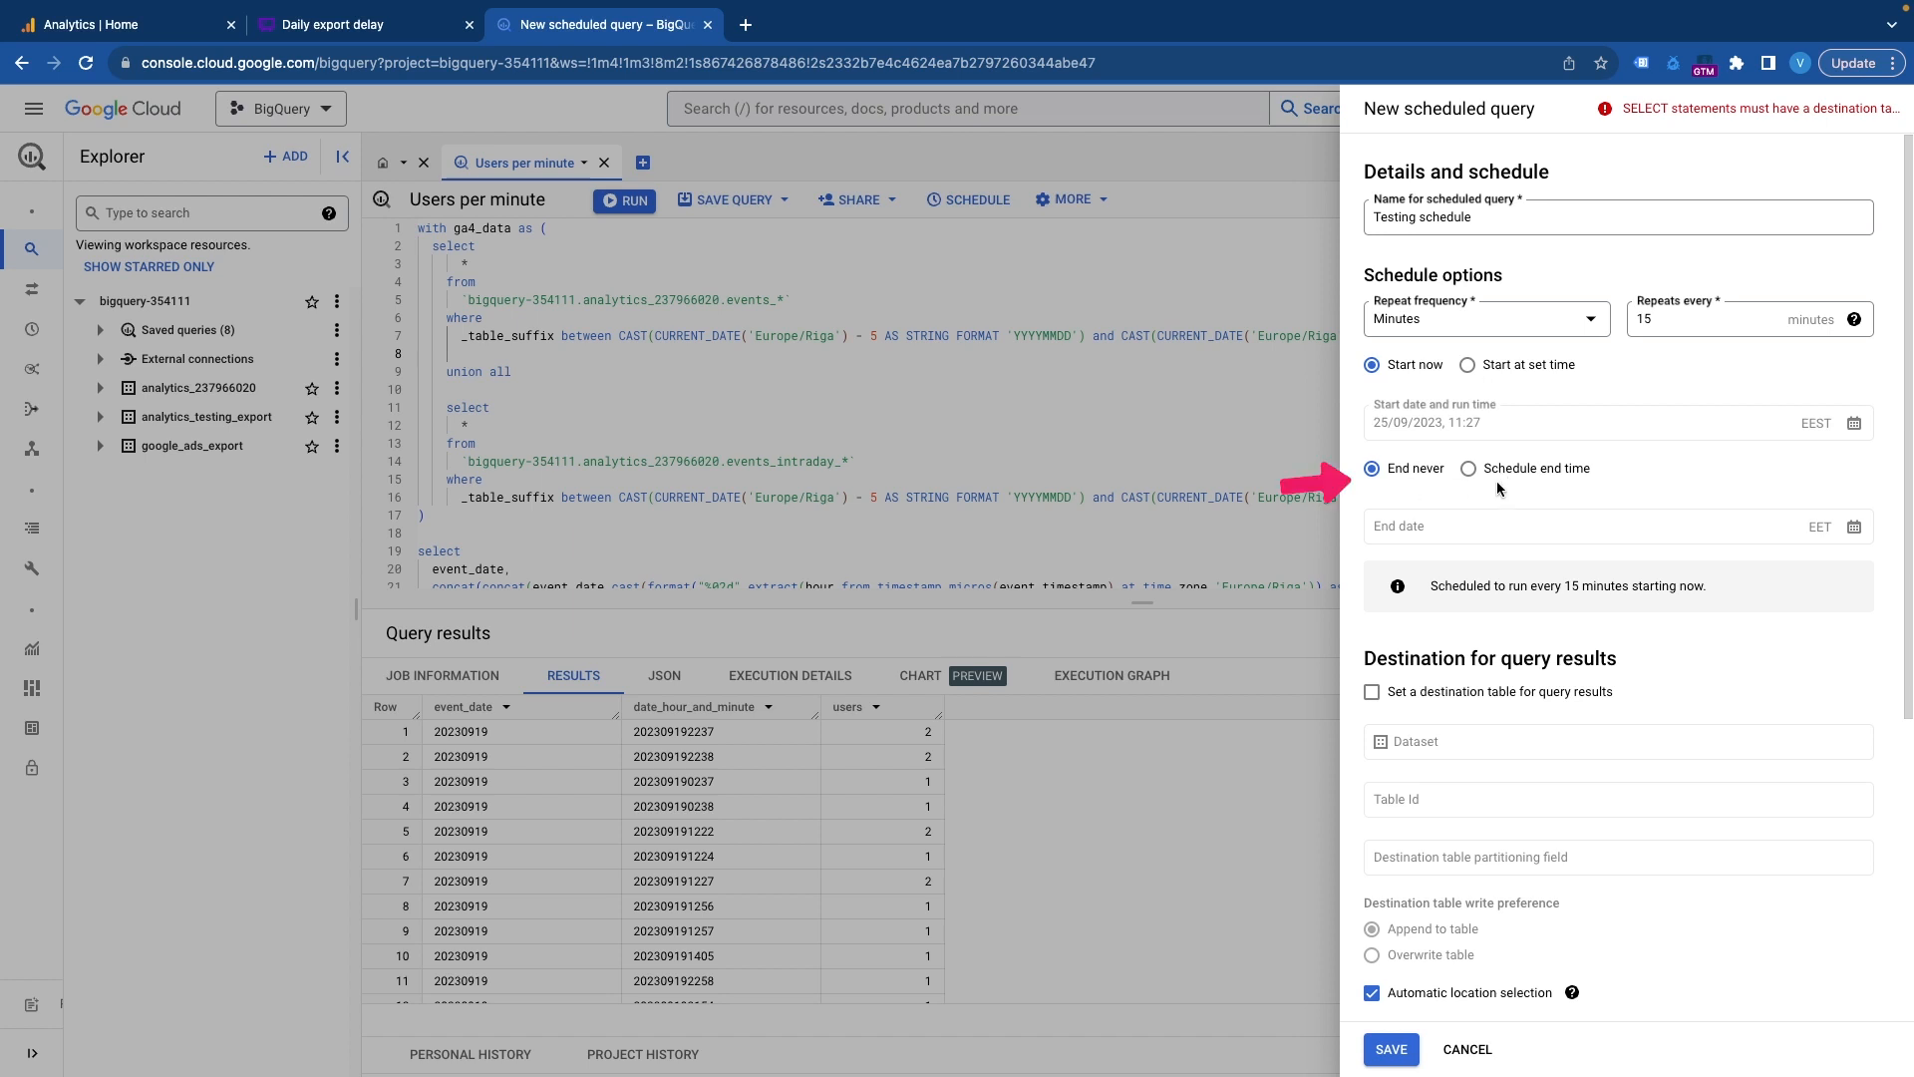
# Step: Enable a destination table for the scheduled query's results and choose the analytics_testing_export dataset
pyautogui.scroll(-2, 1497, 481)
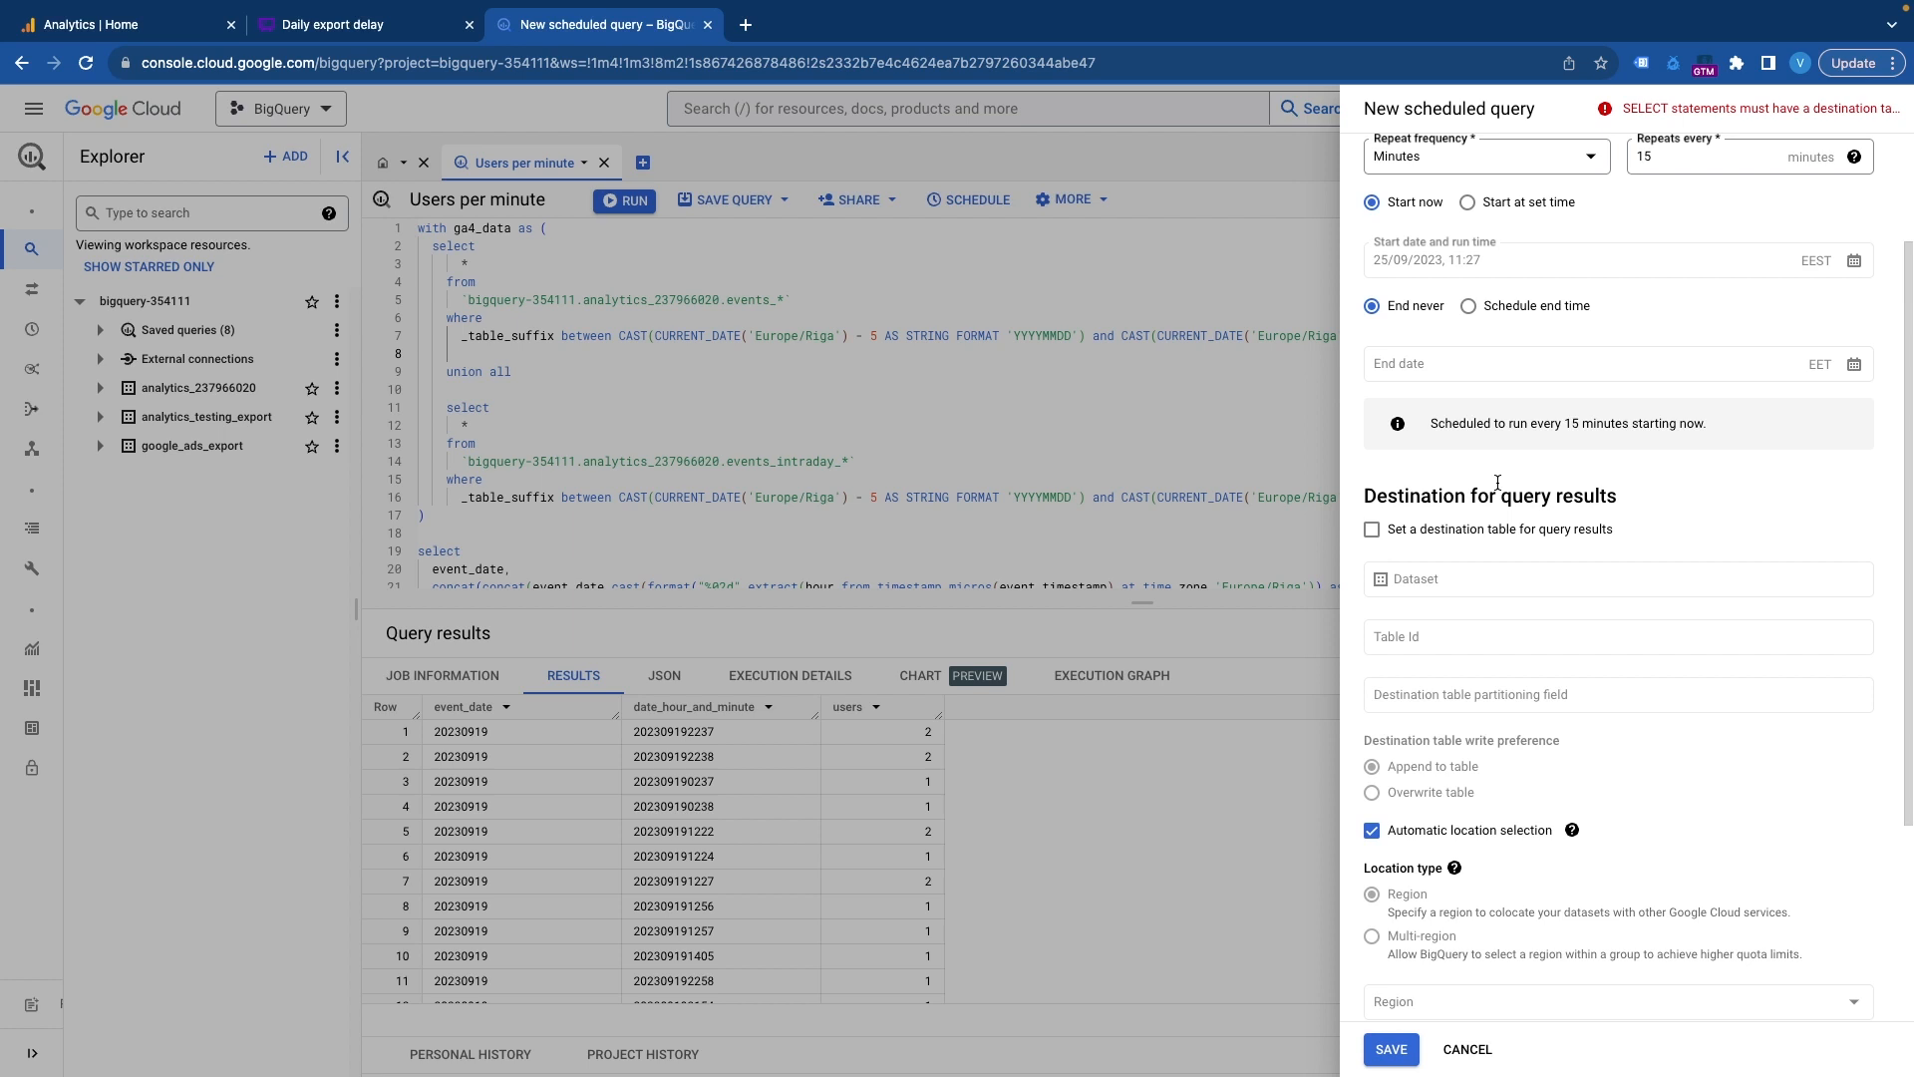
pyautogui.click(1372, 529)
pyautogui.click(1418, 579)
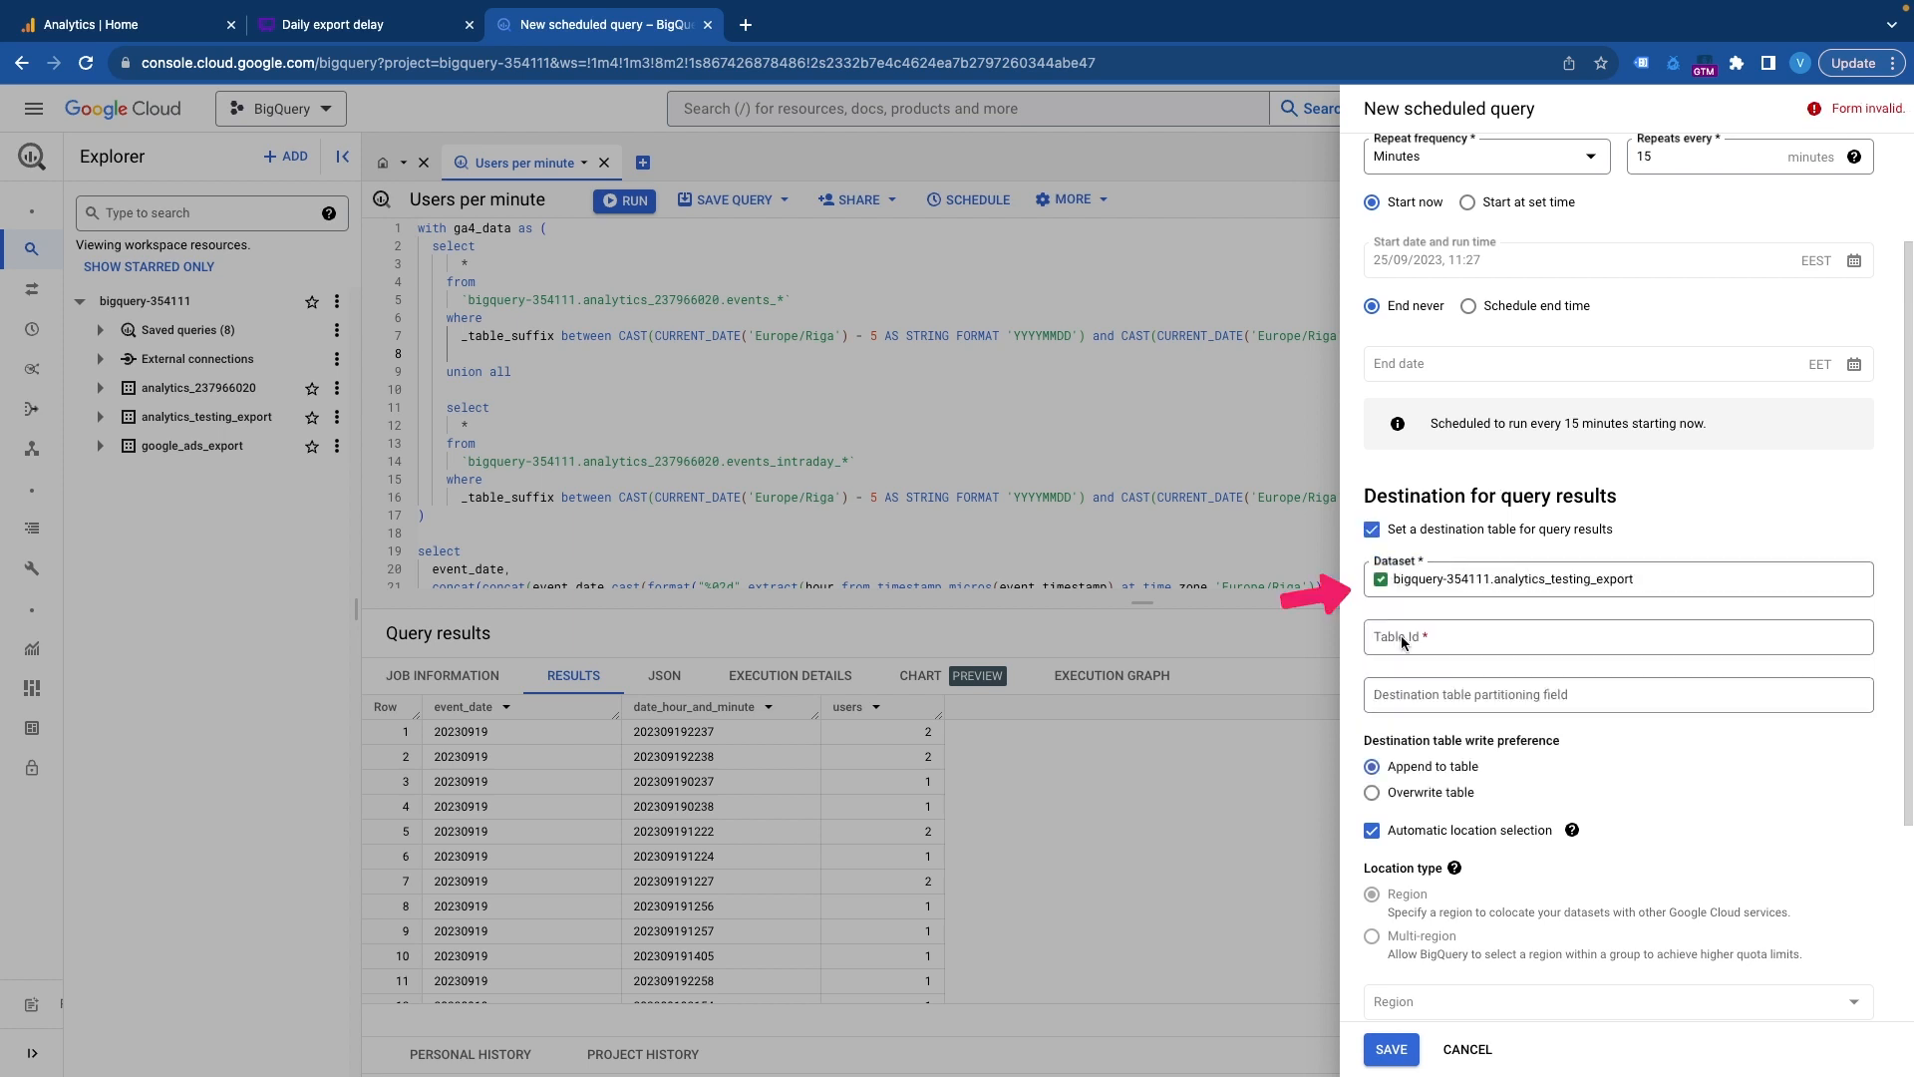
# Step: Set the destination table ID to schedule_test with the Overwrite table write preference, and save the scheduled query
pyautogui.click(1406, 640)
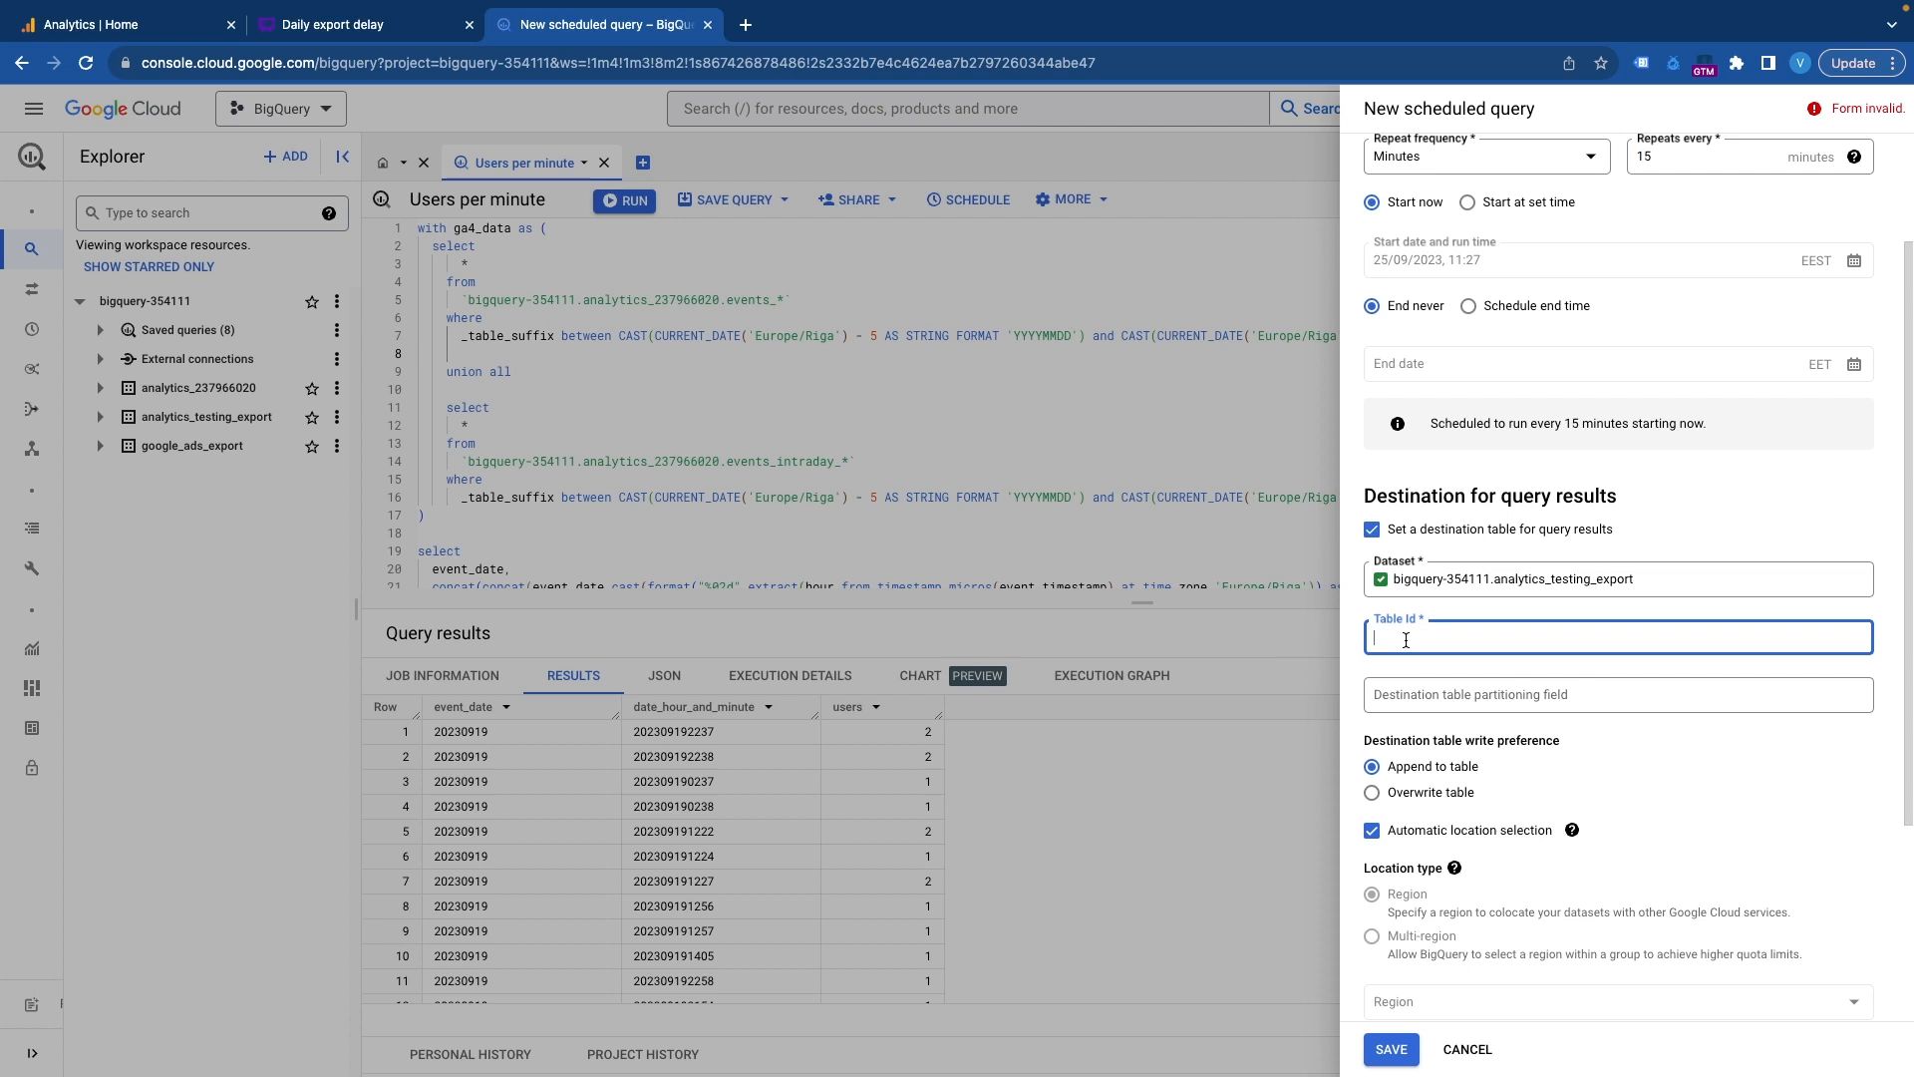
pyautogui.write('schedule_test')
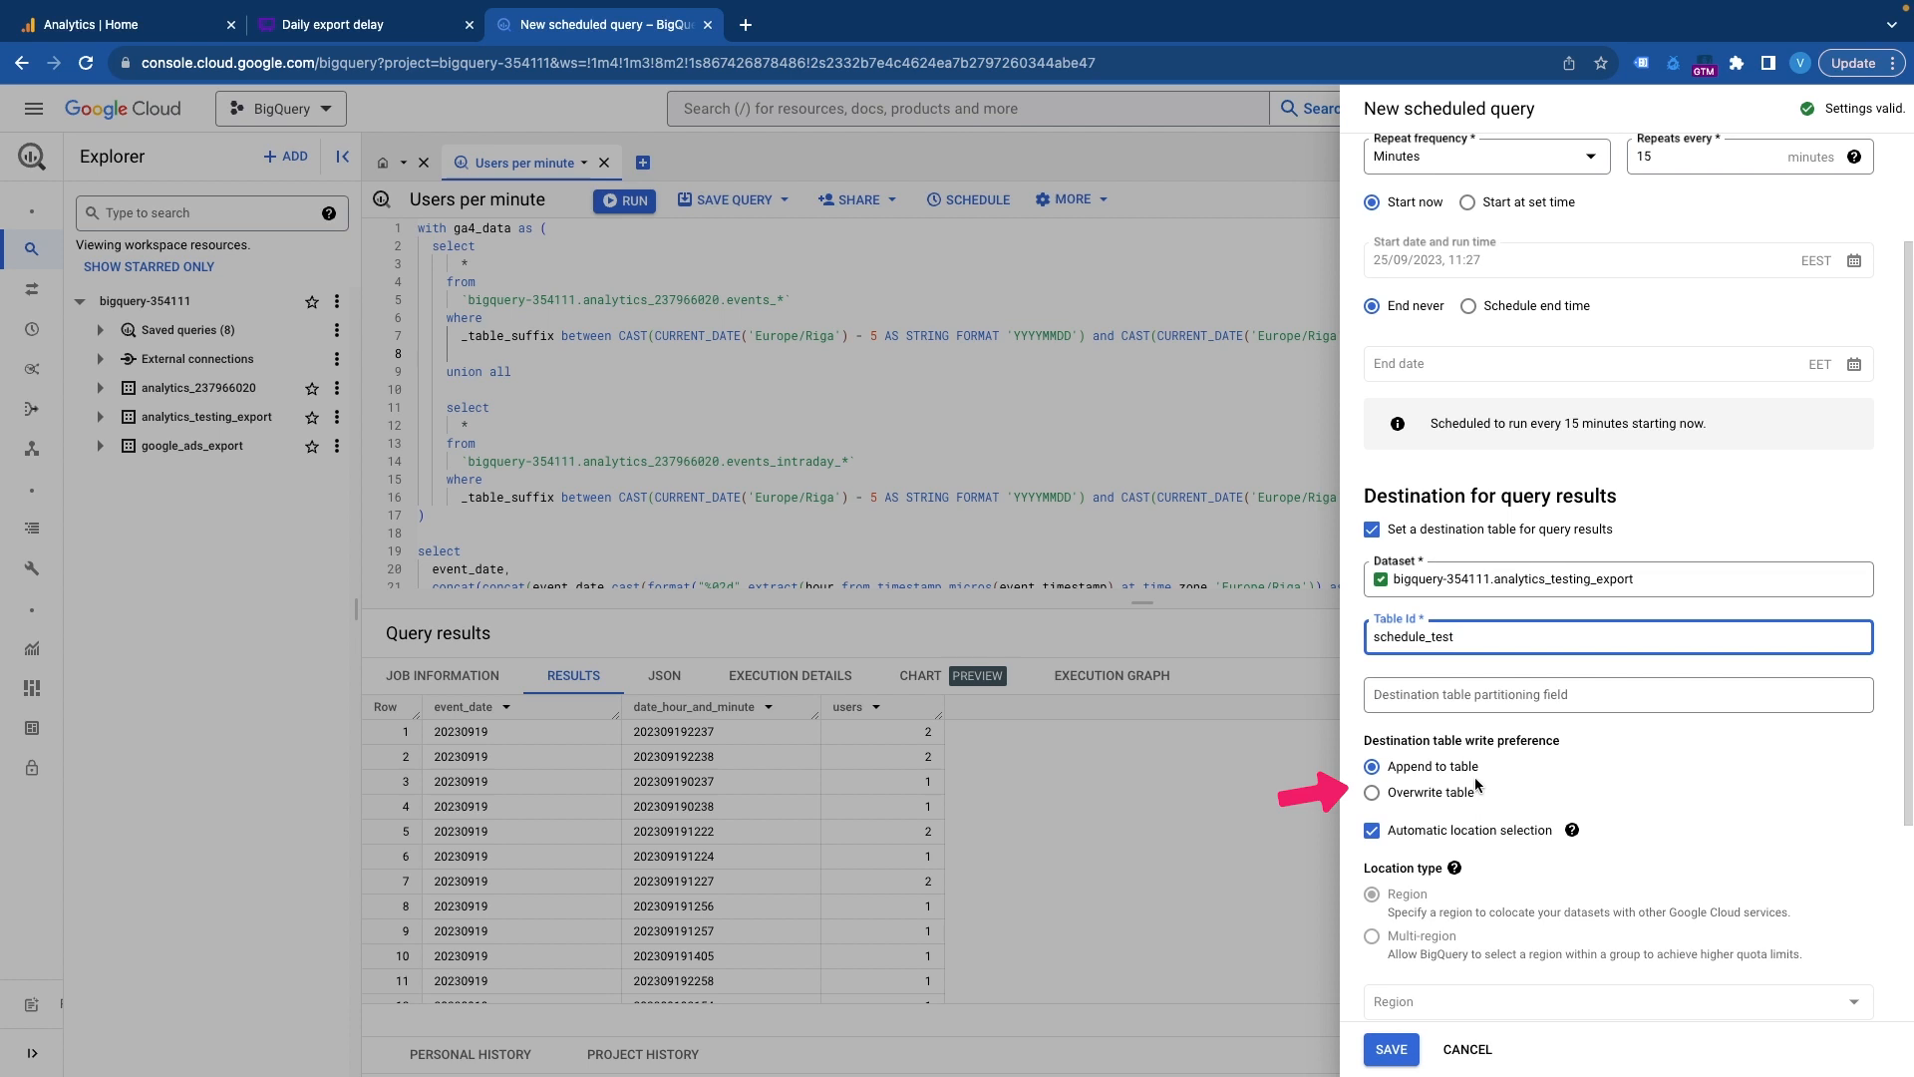
pyautogui.click(1440, 794)
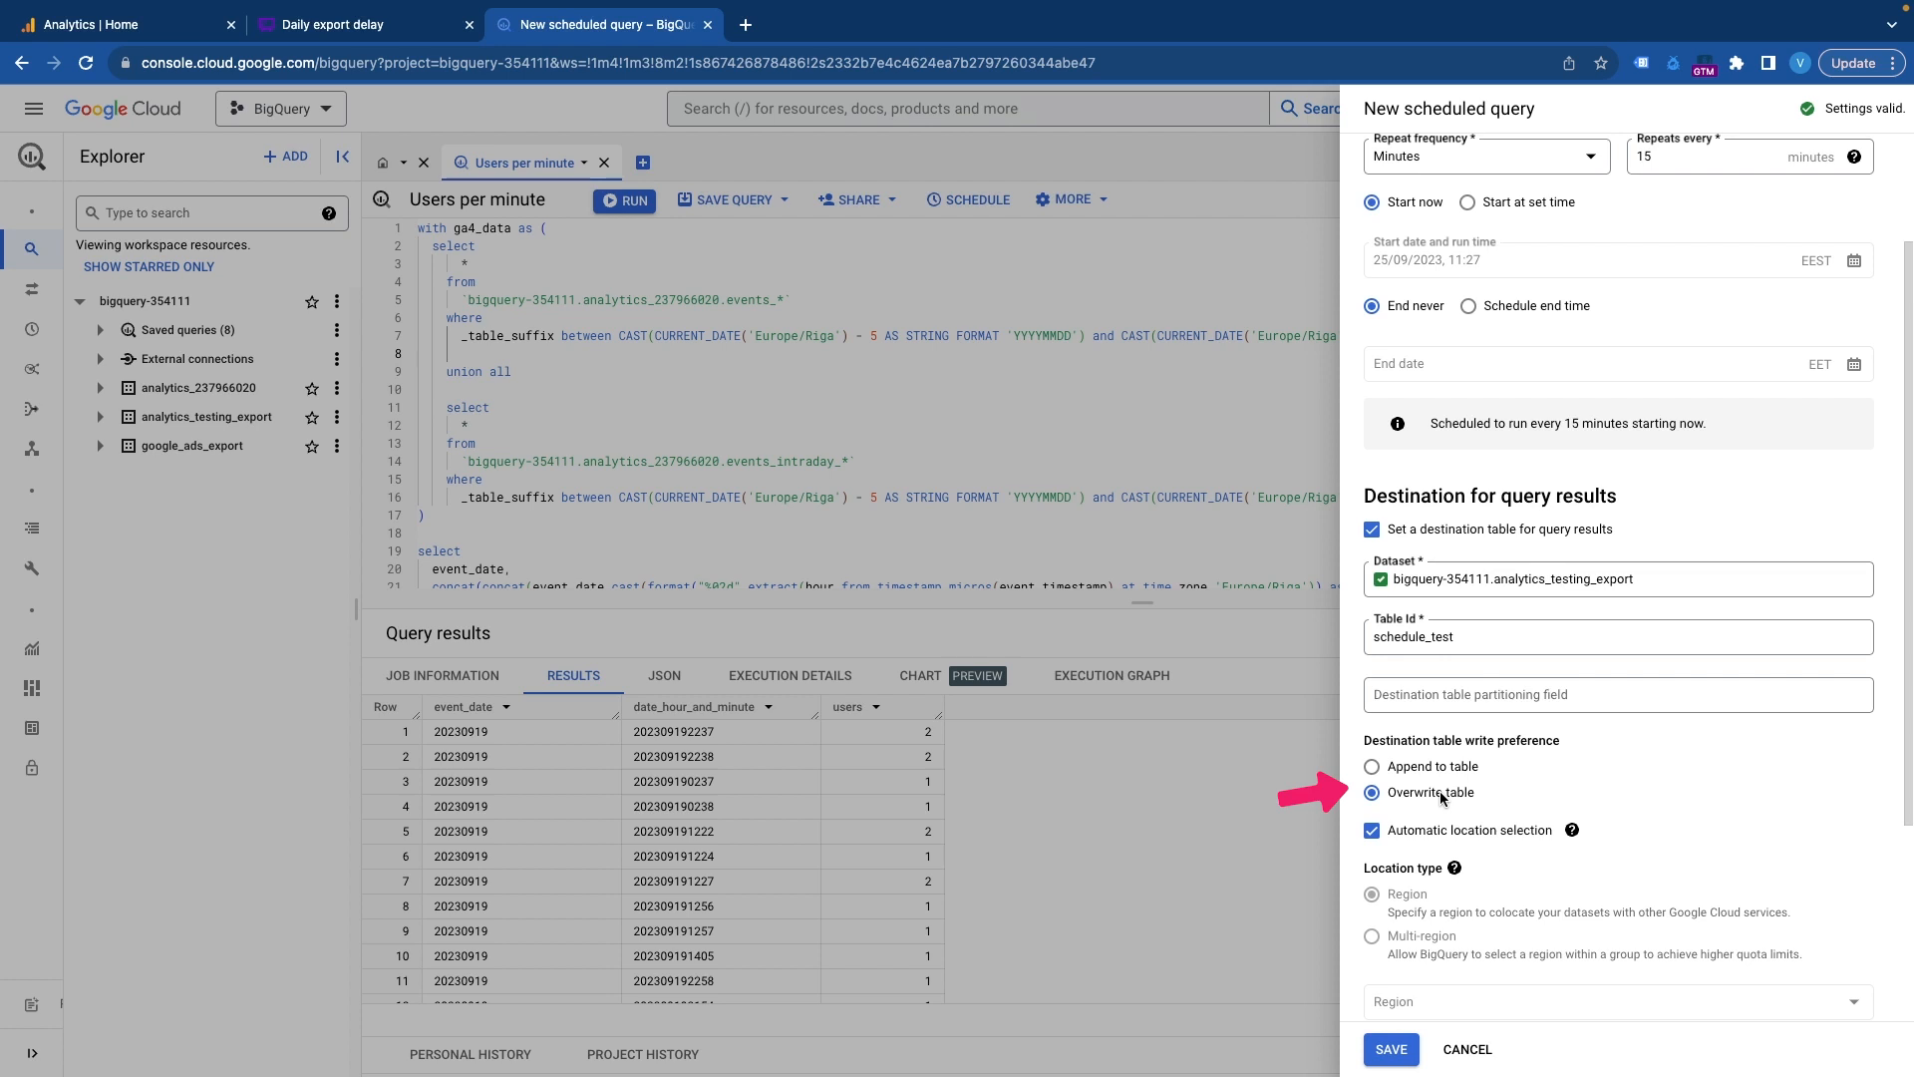
pyautogui.scroll(-3, 1443, 797)
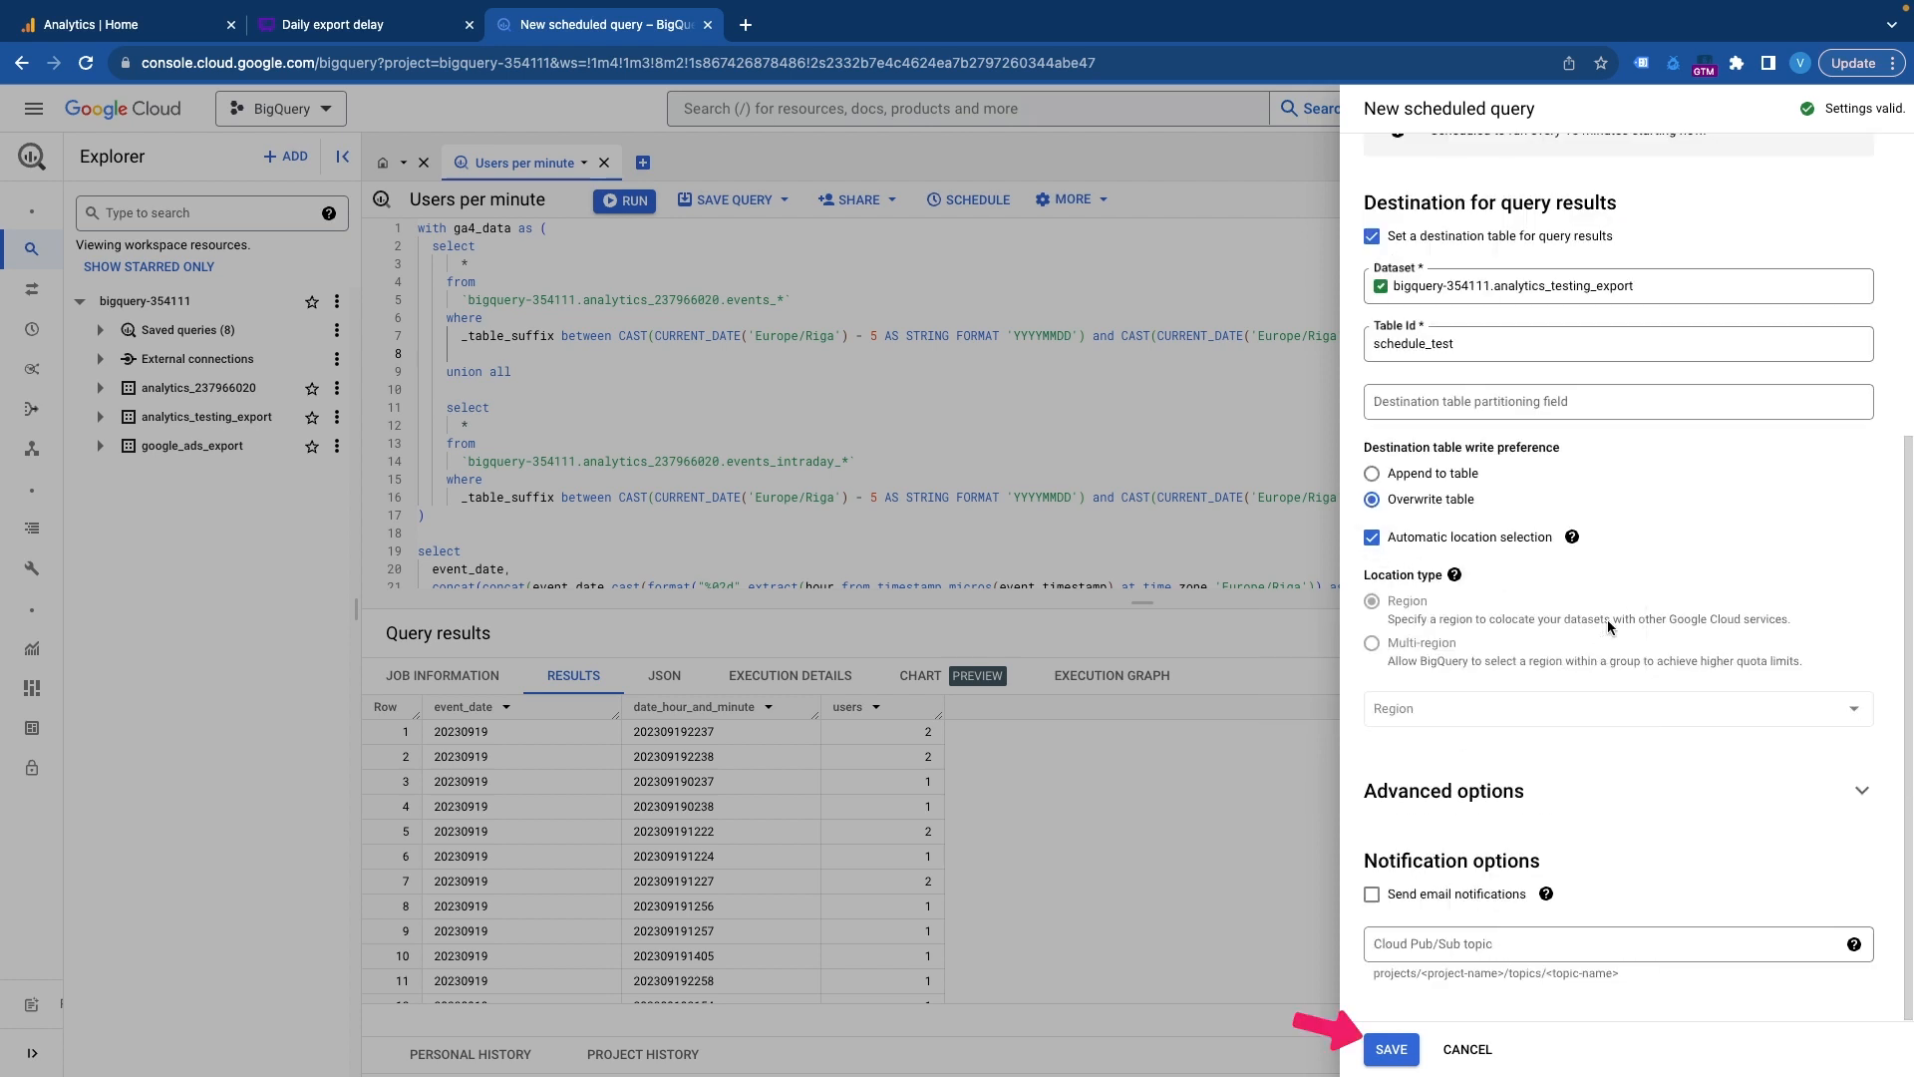
pyautogui.click(1404, 1063)
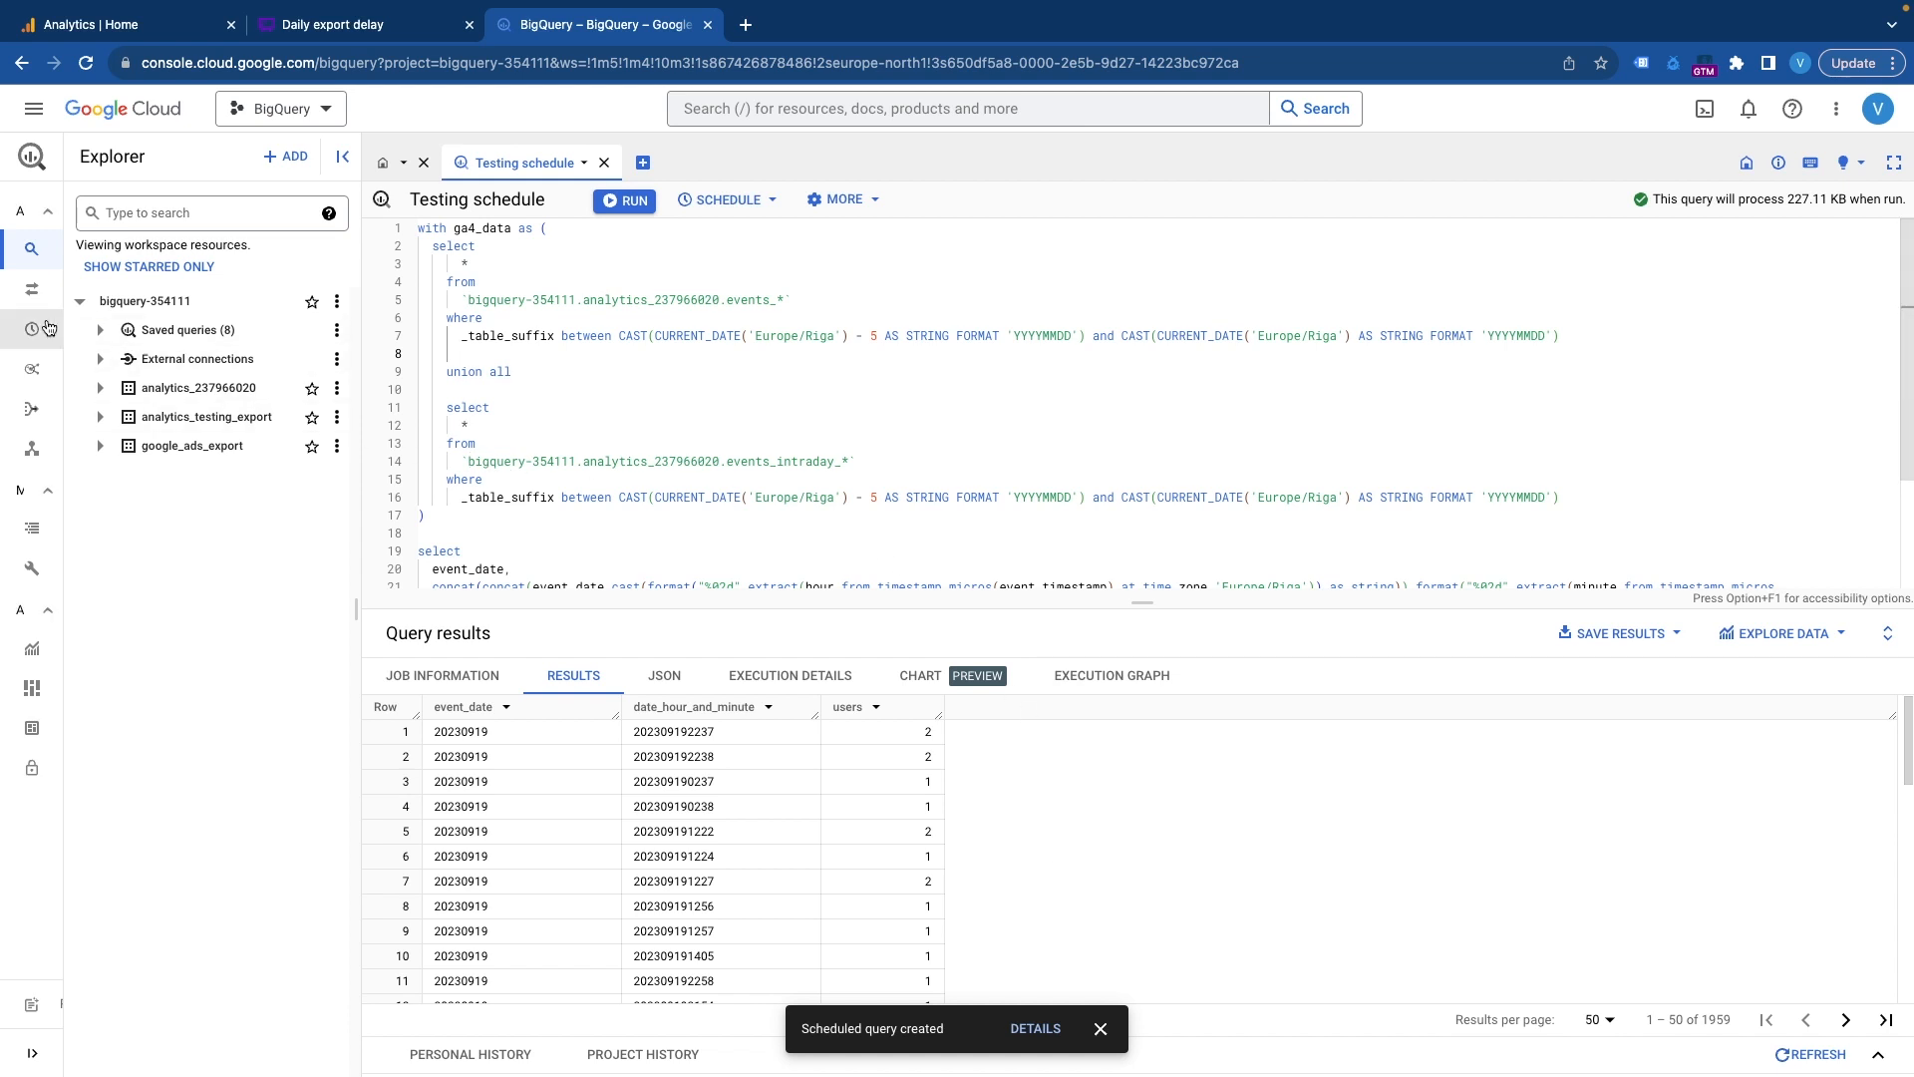
# Step: Open the Testing schedule query from the scheduled queries list to check its run history
pyautogui.moveTo(45, 334)
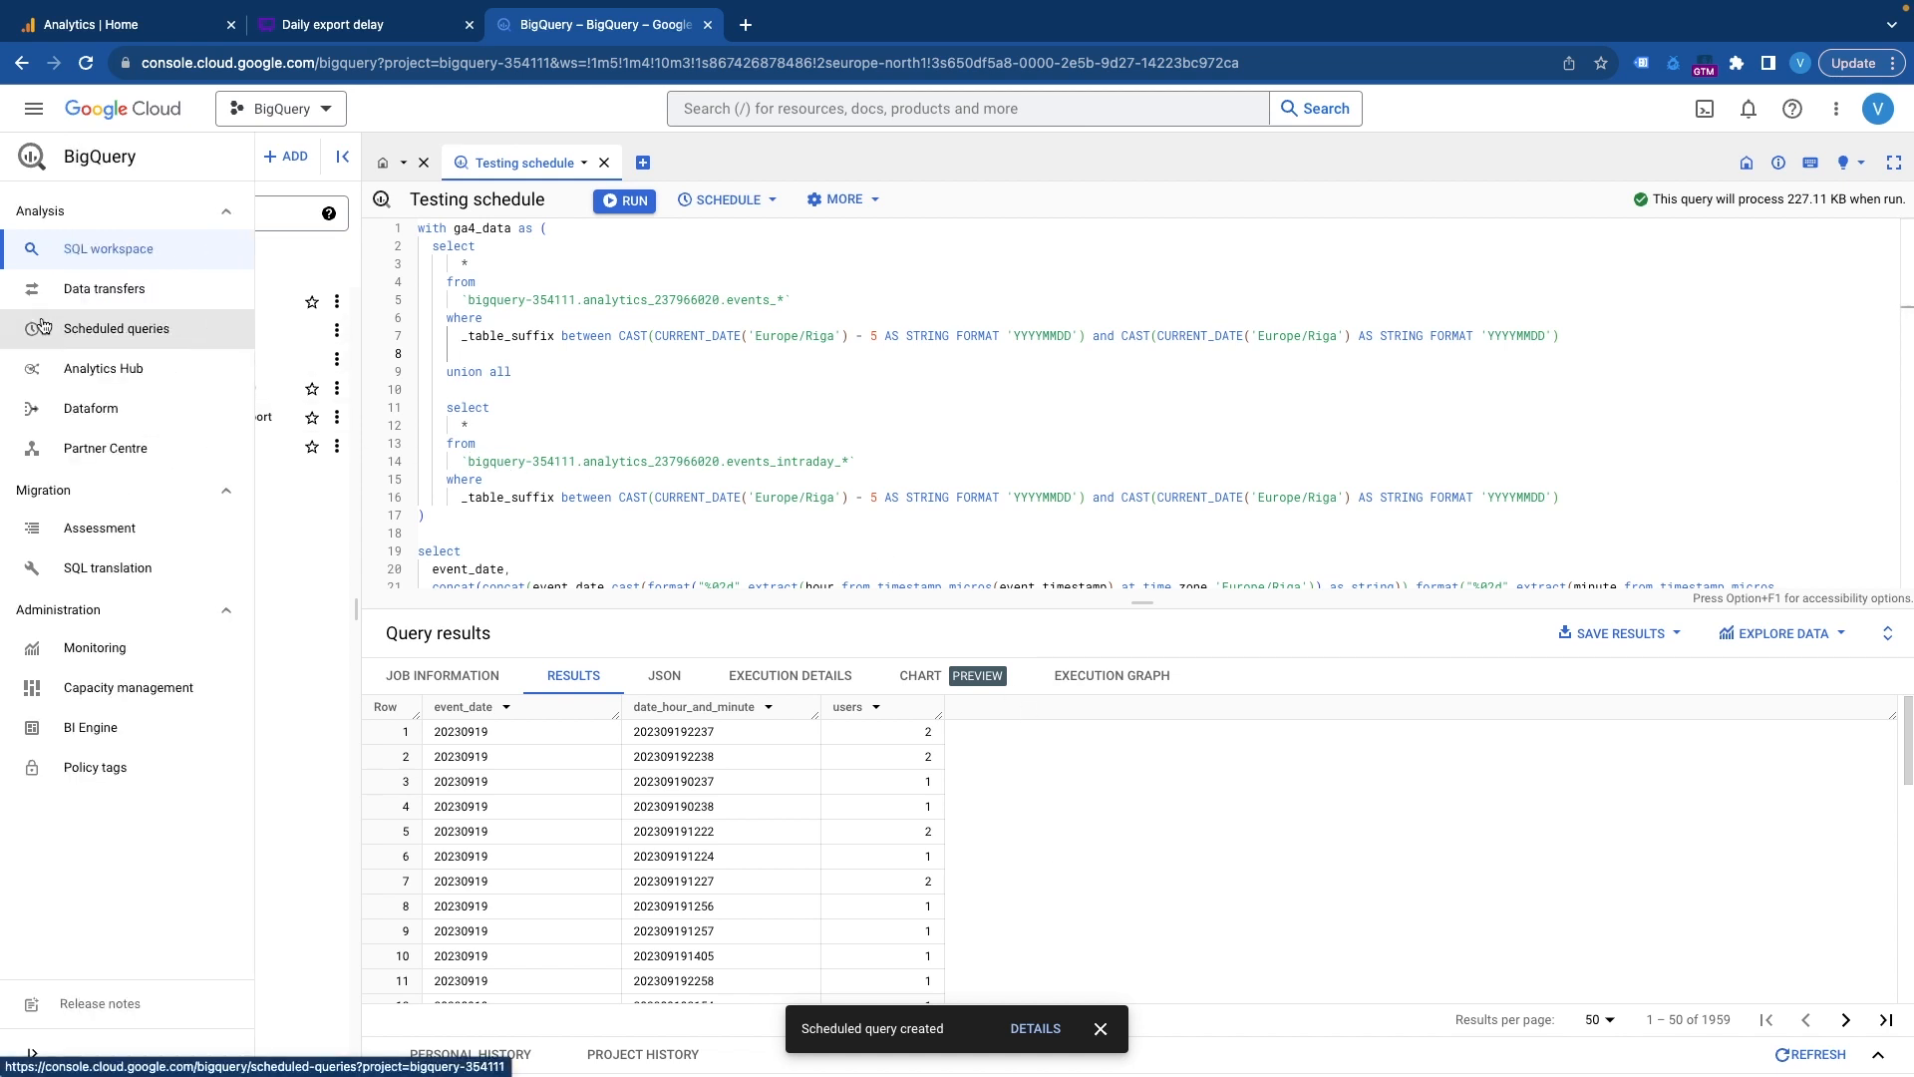
pyautogui.click(99, 332)
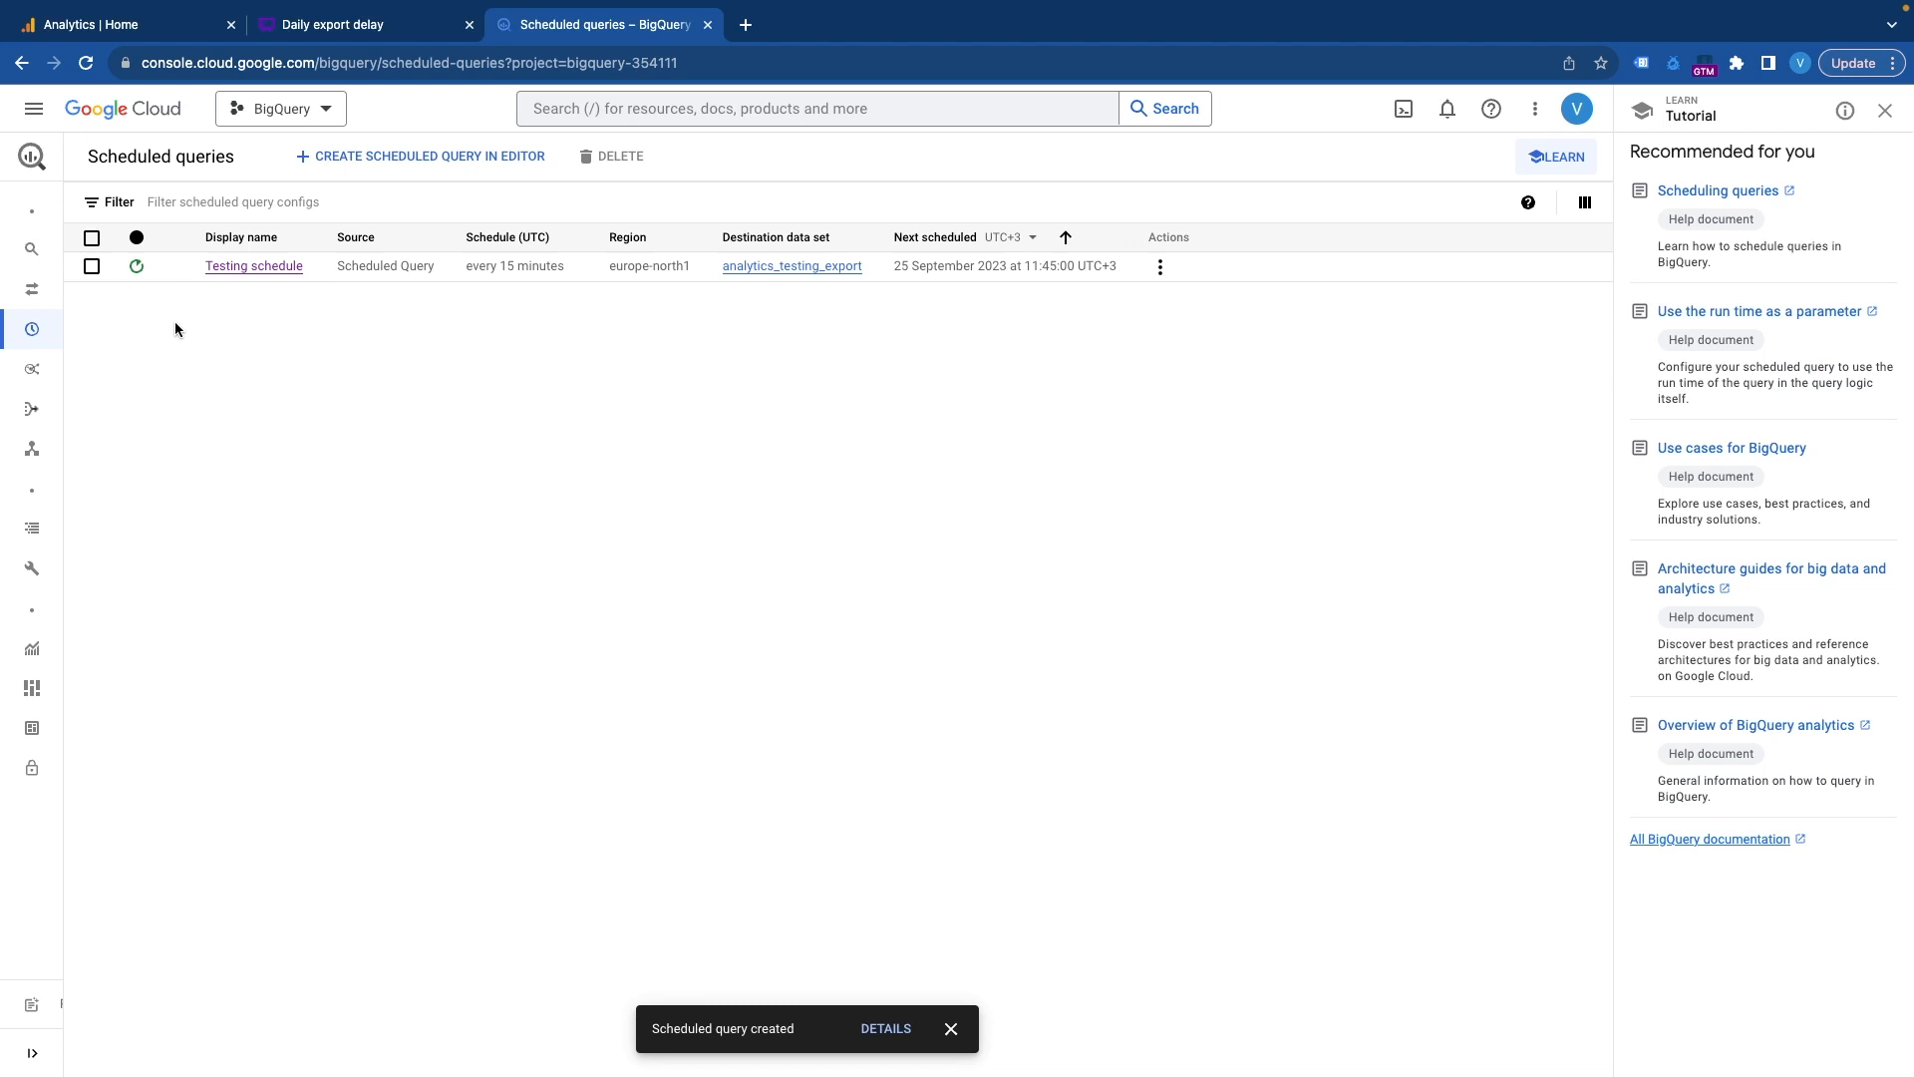
pyautogui.click(255, 266)
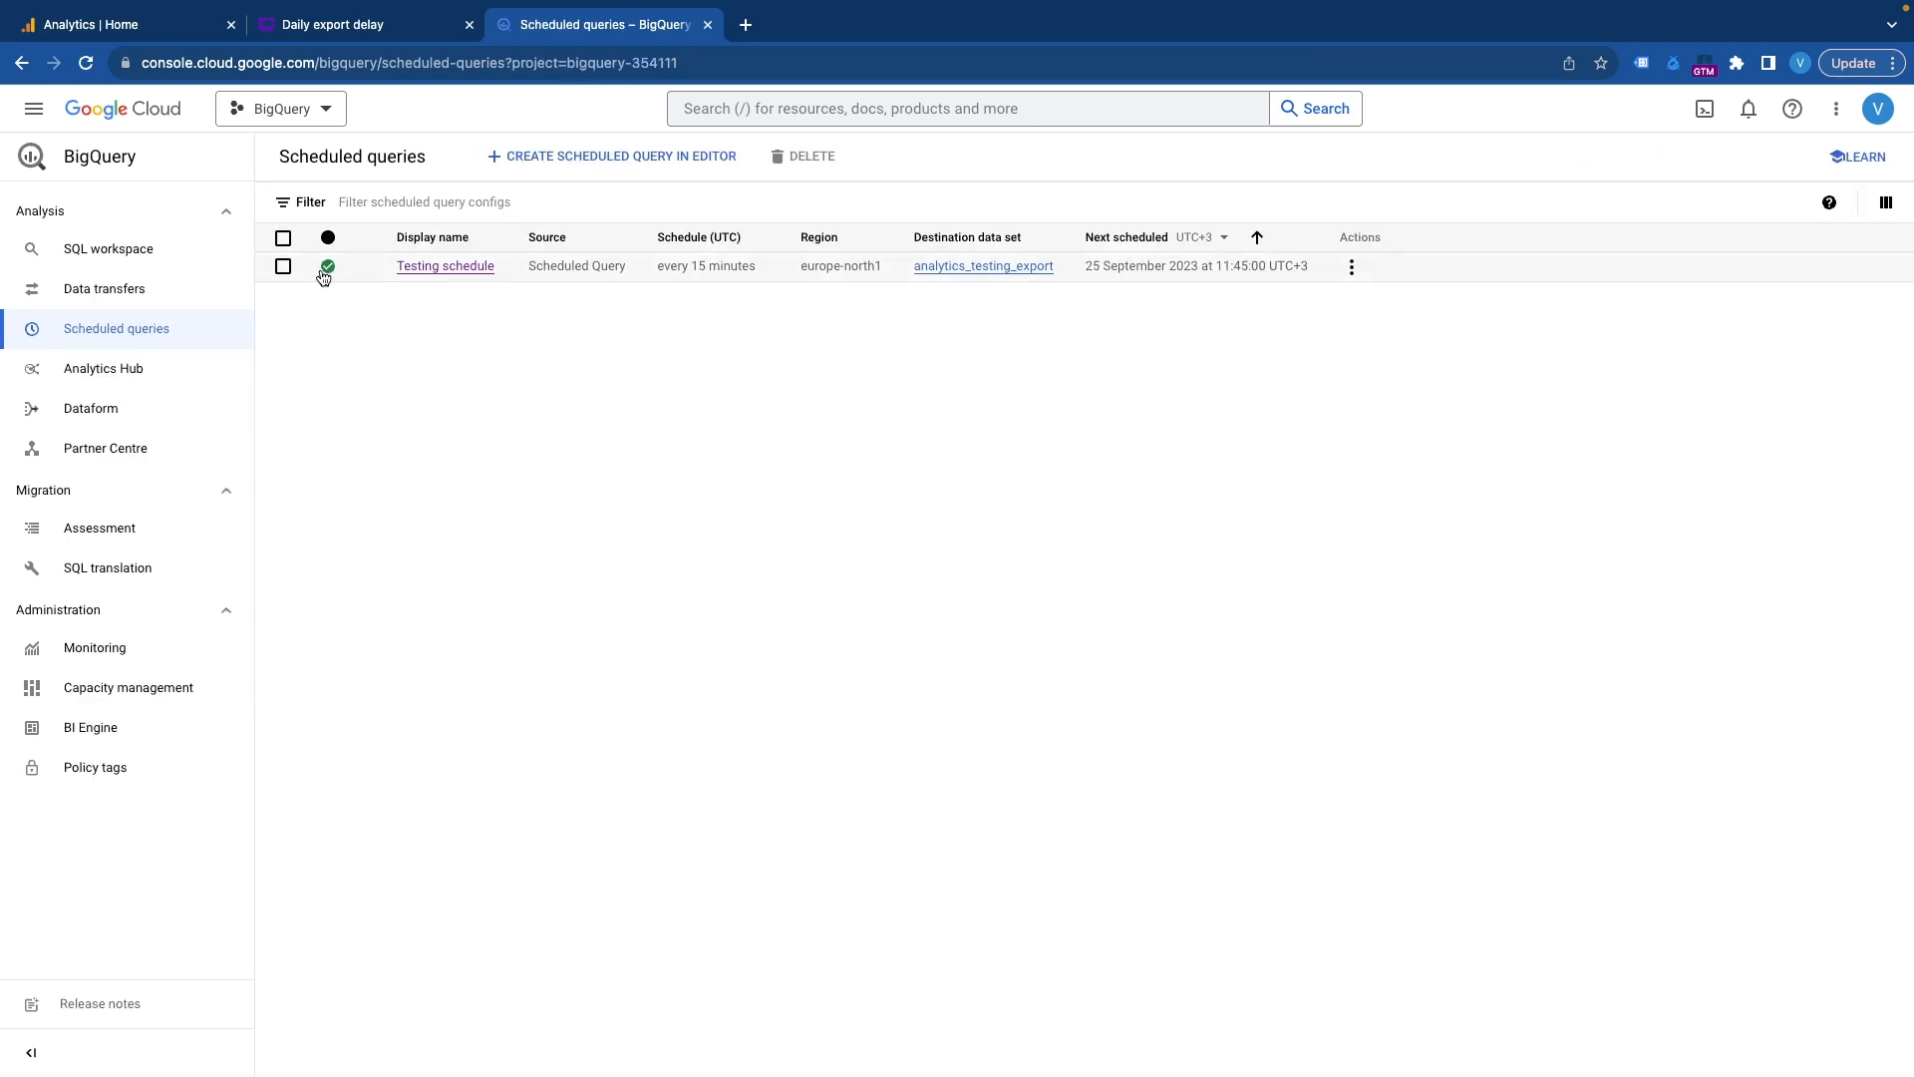
pyautogui.click(417, 271)
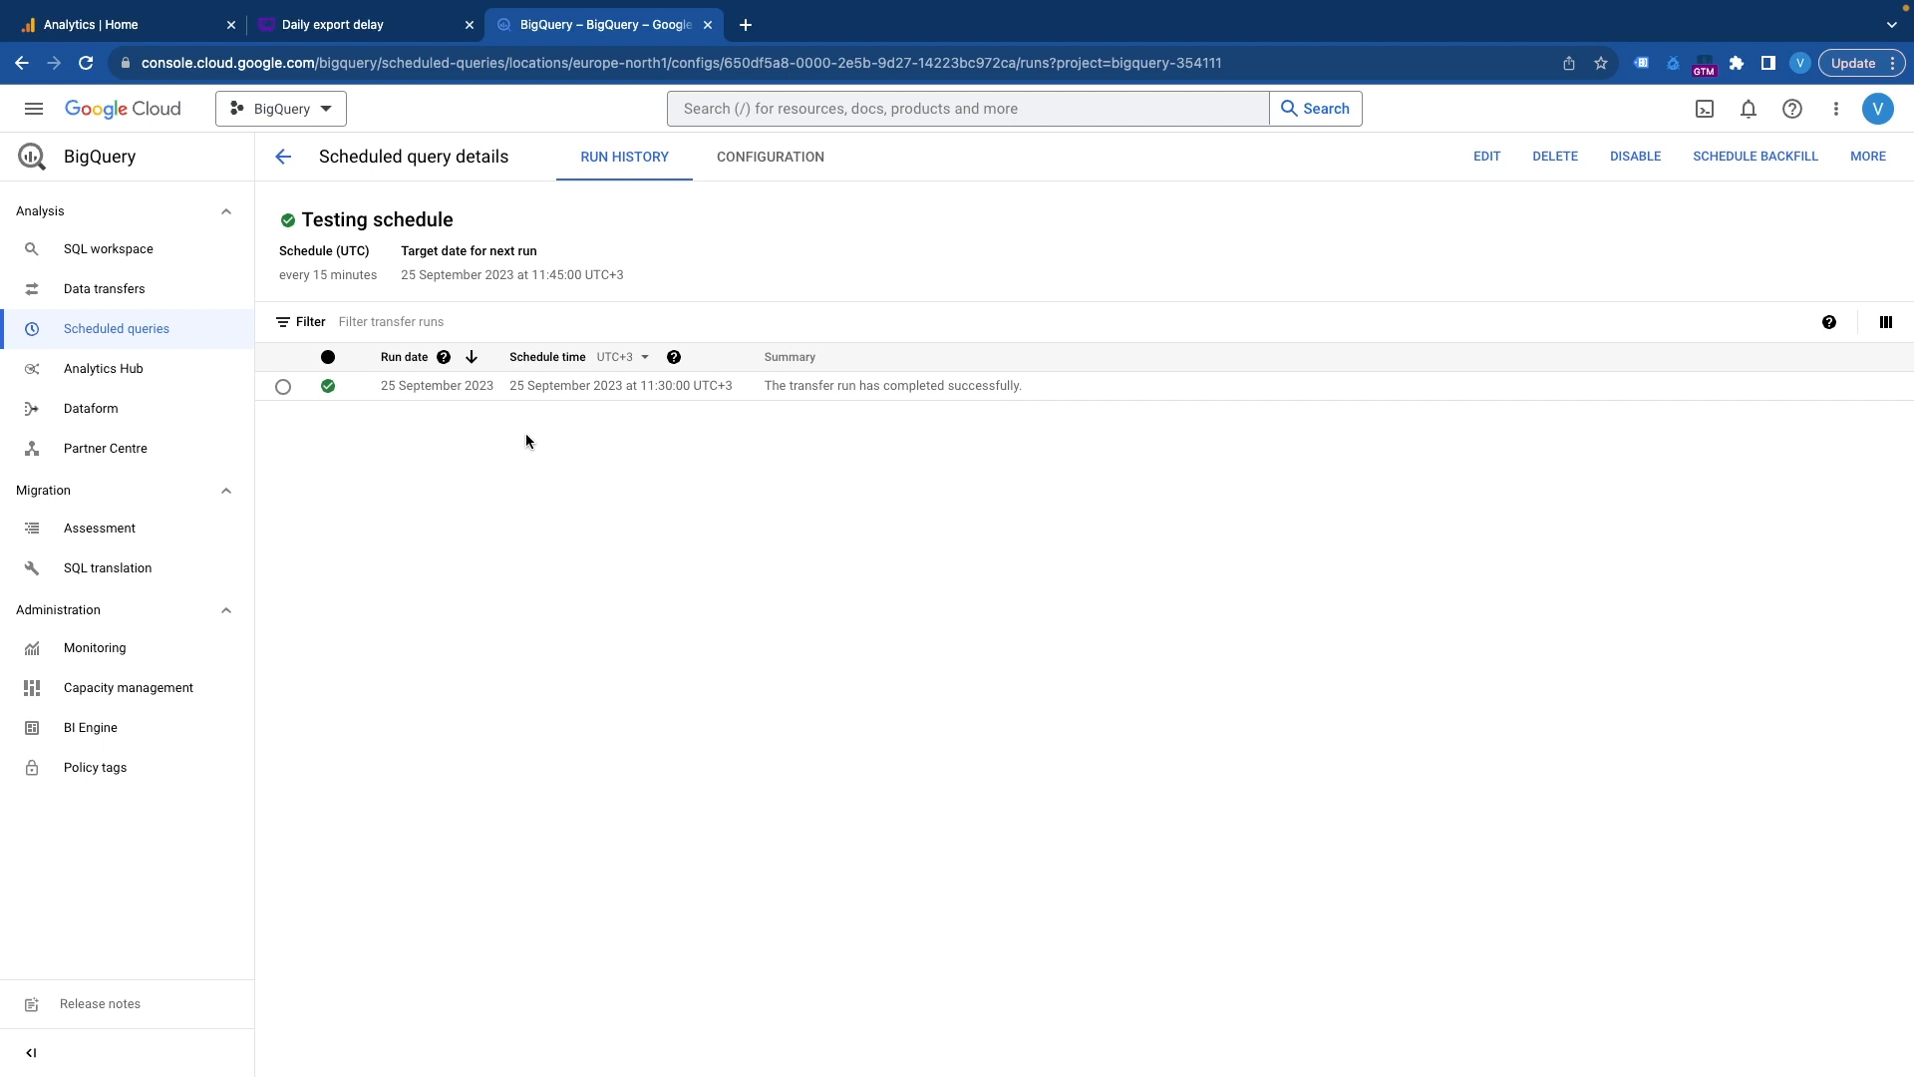
# Step: Return to the SQL workspace and open the schedule_test table in the analytics_testing_export dataset
pyautogui.click(121, 255)
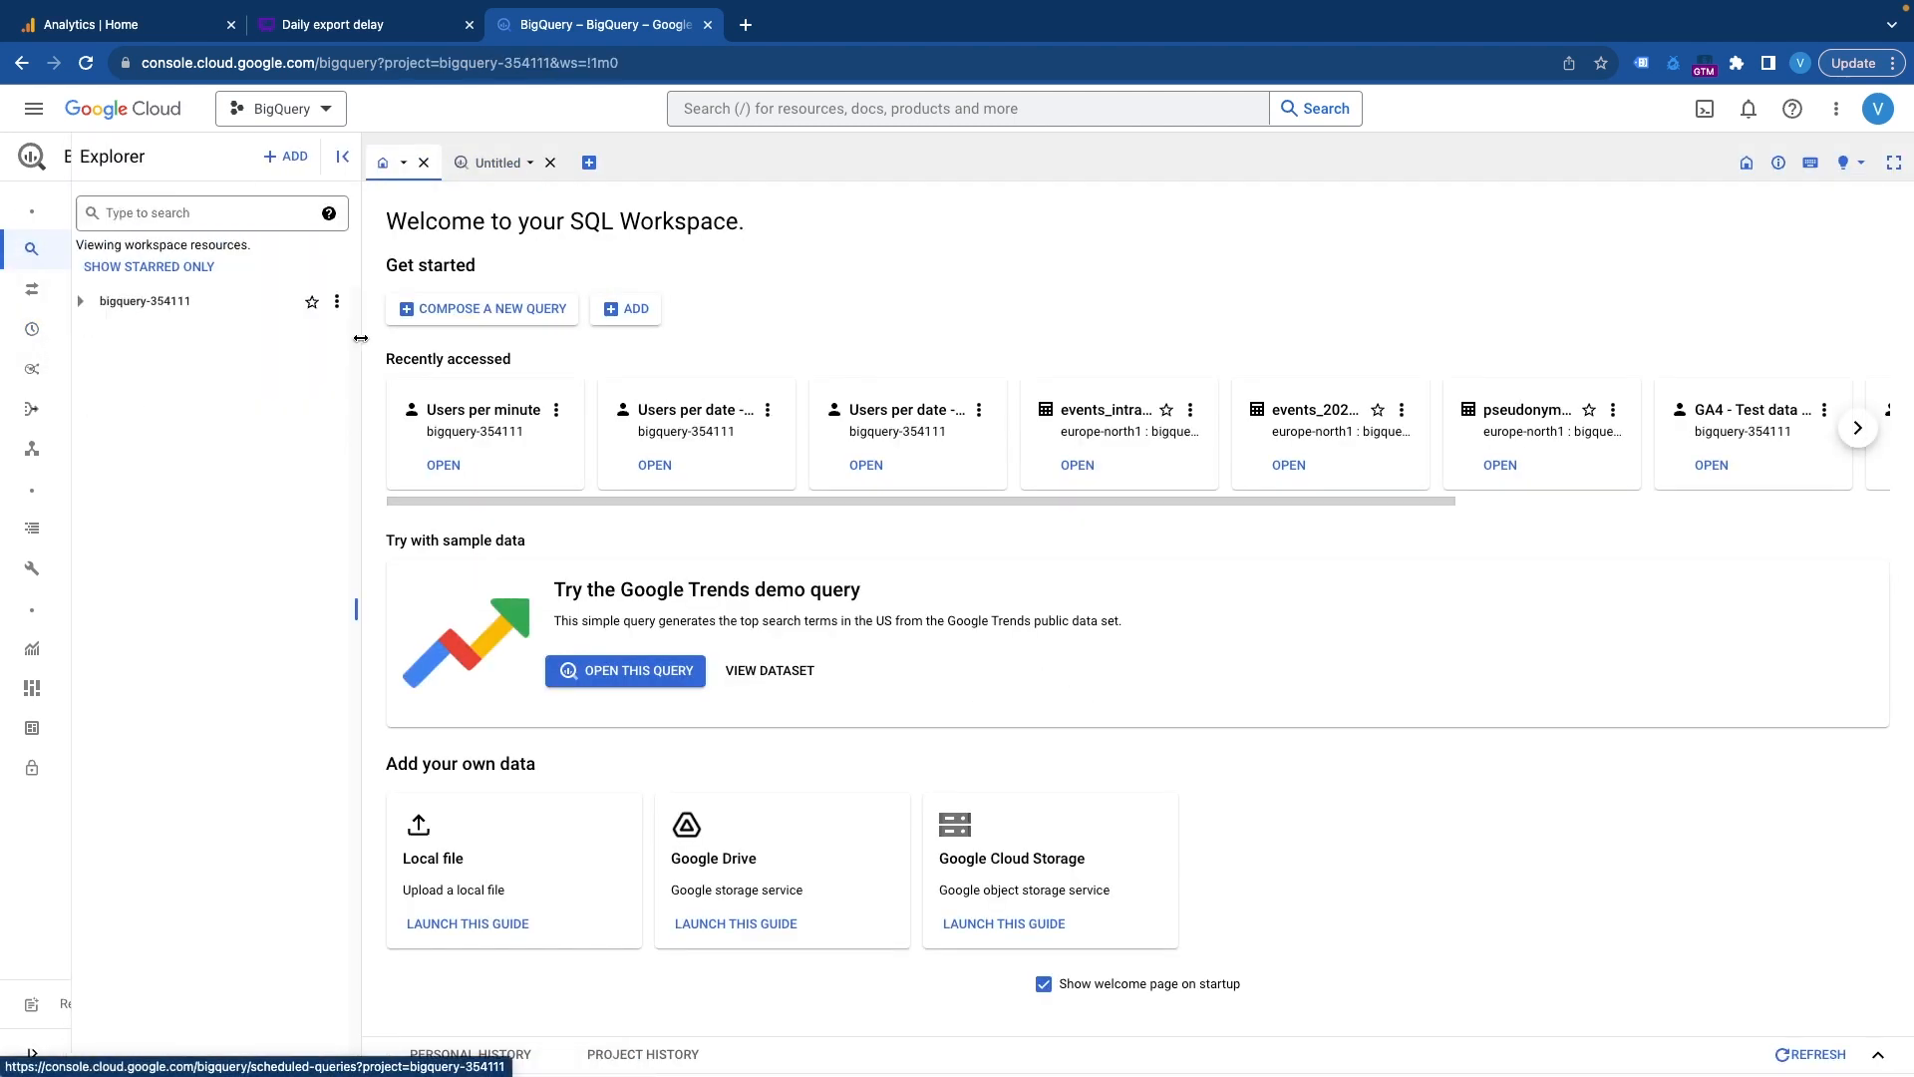
pyautogui.click(80, 301)
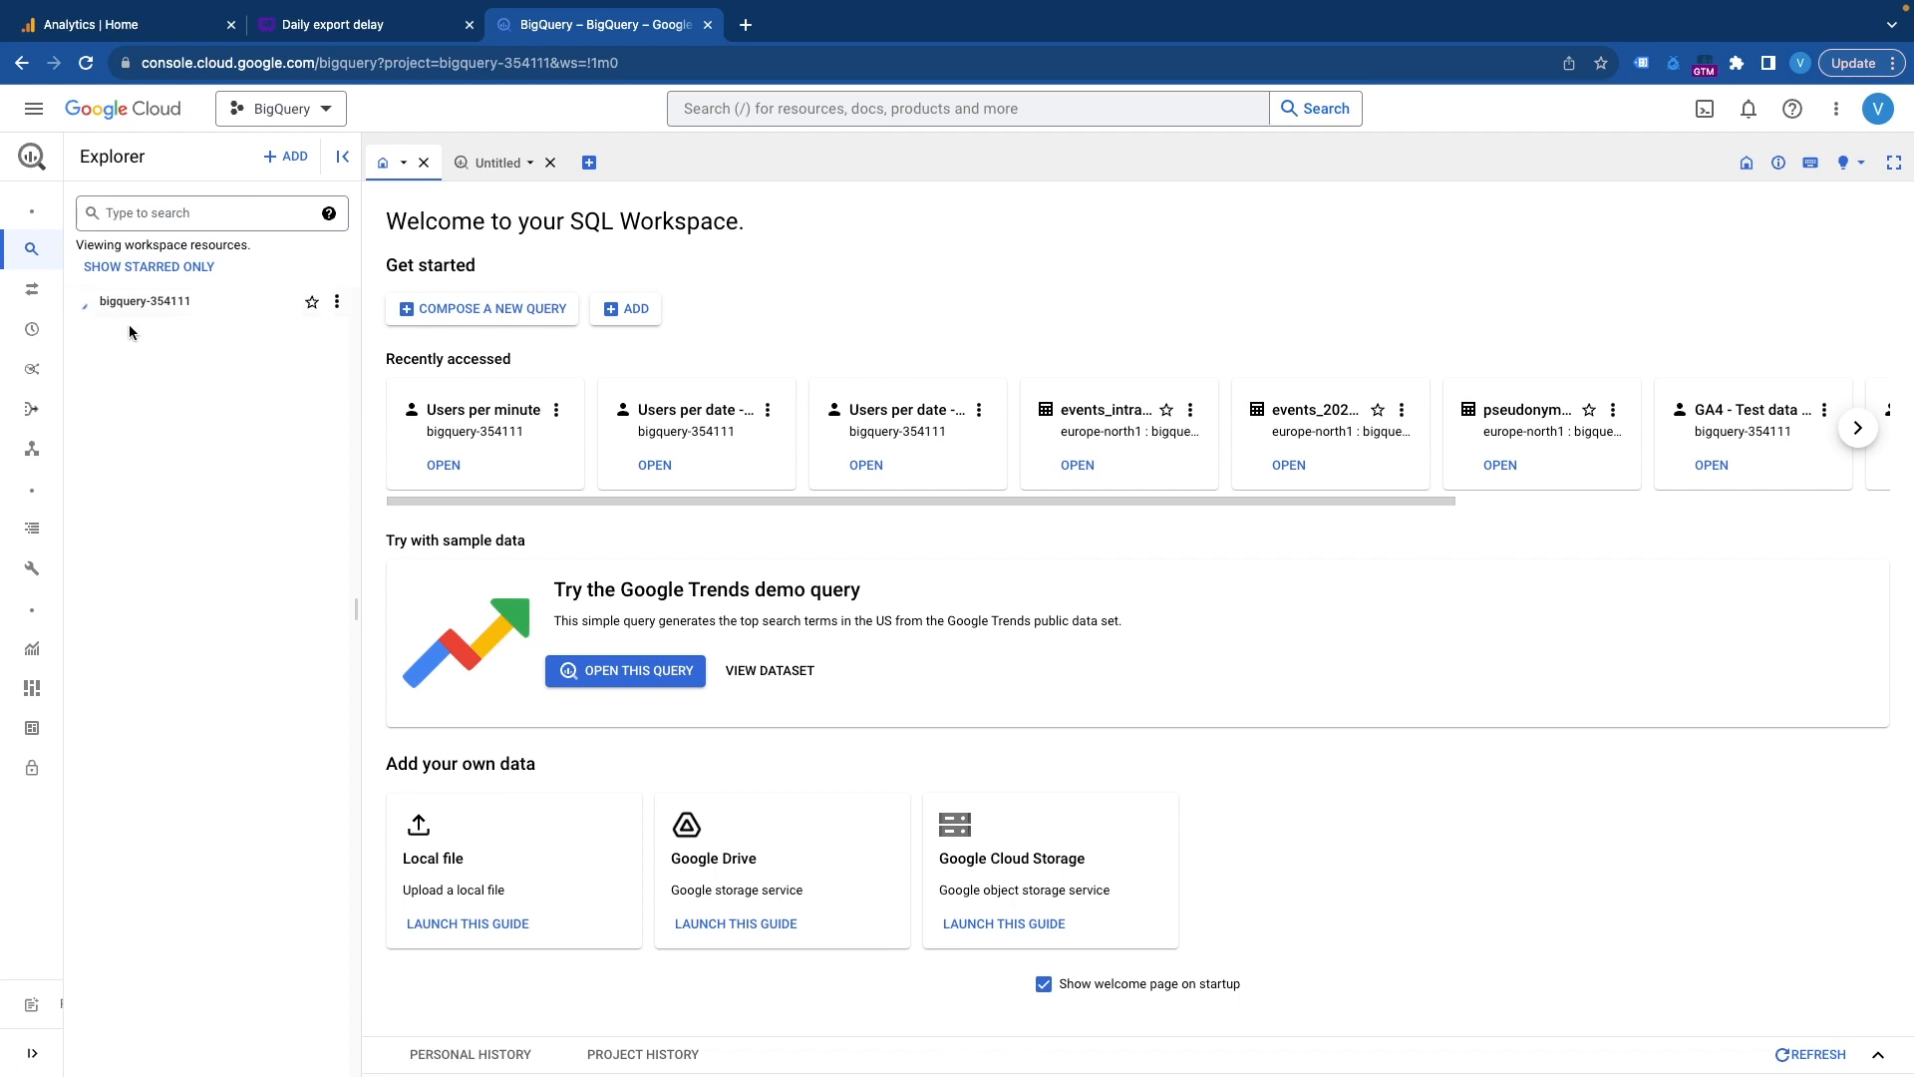
pyautogui.click(100, 417)
pyautogui.click(184, 505)
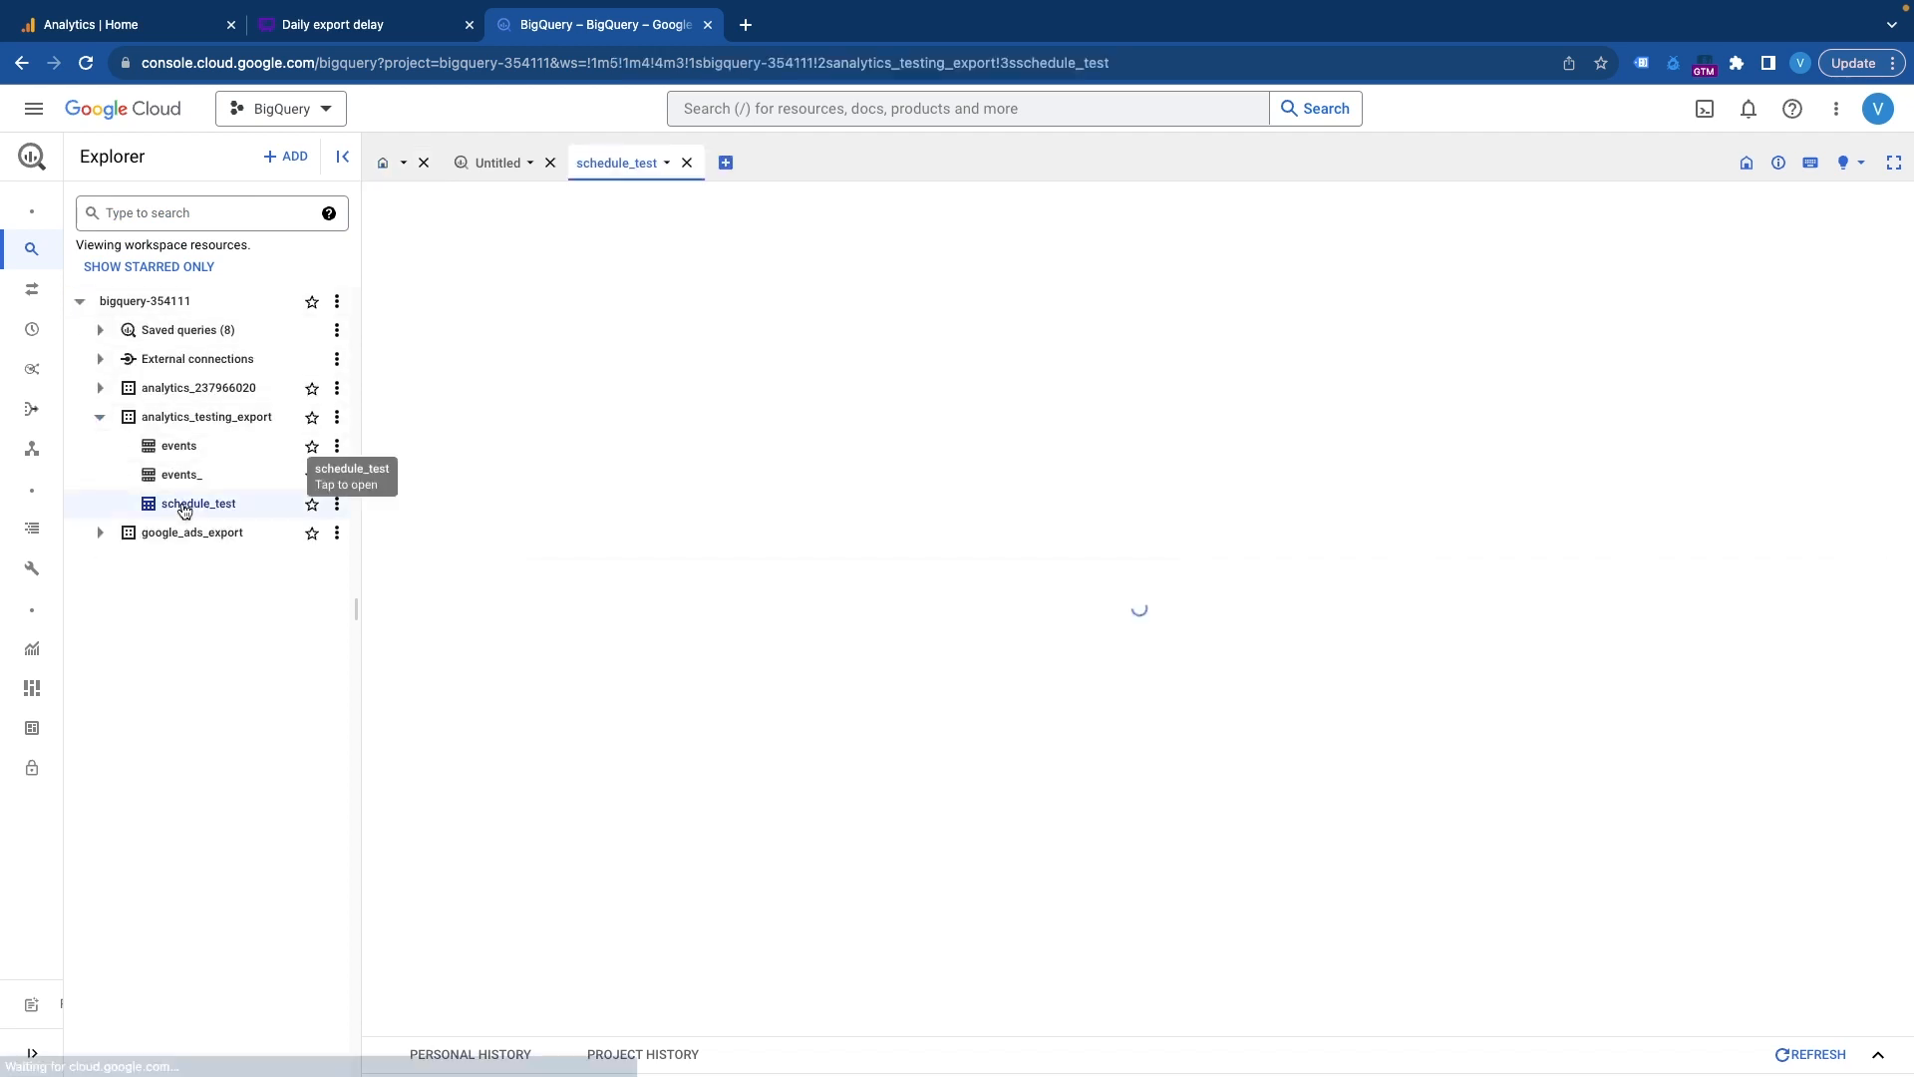